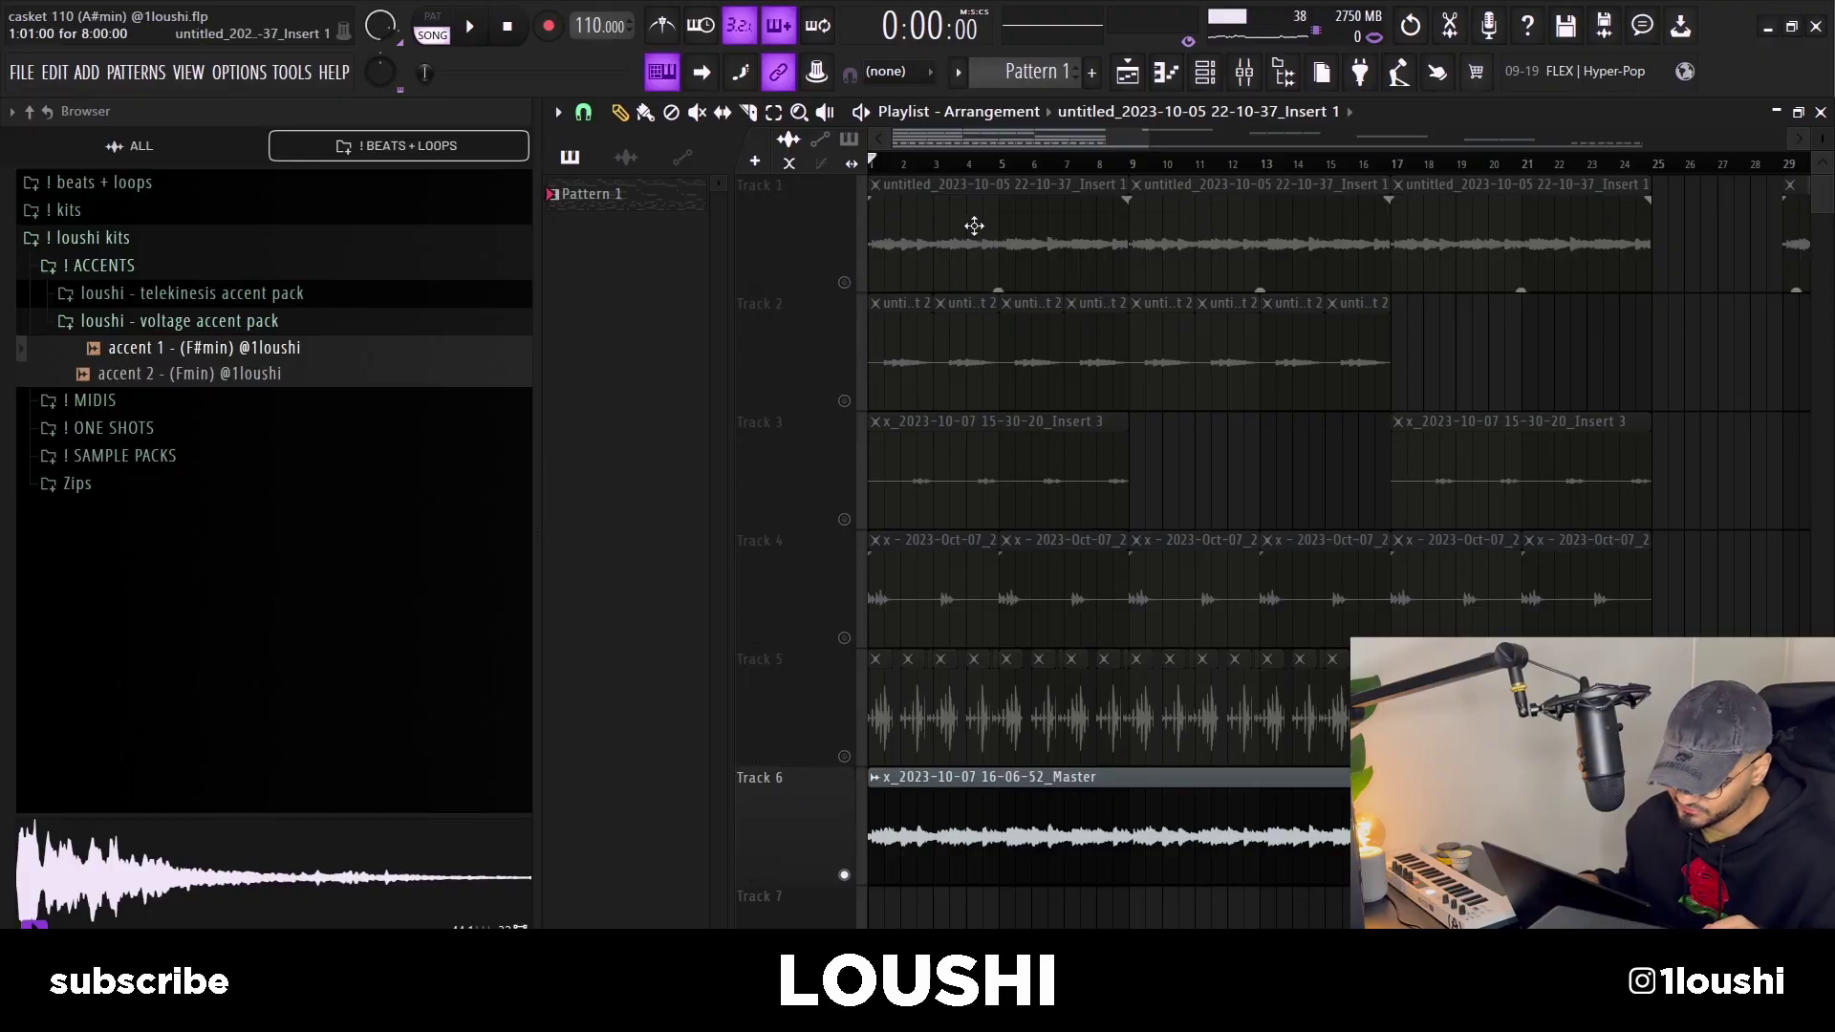
Step: Solo Track 1, open the Kontakt 7 melody in the piano roll and play it
right_click(847, 283)
double_click(903, 246)
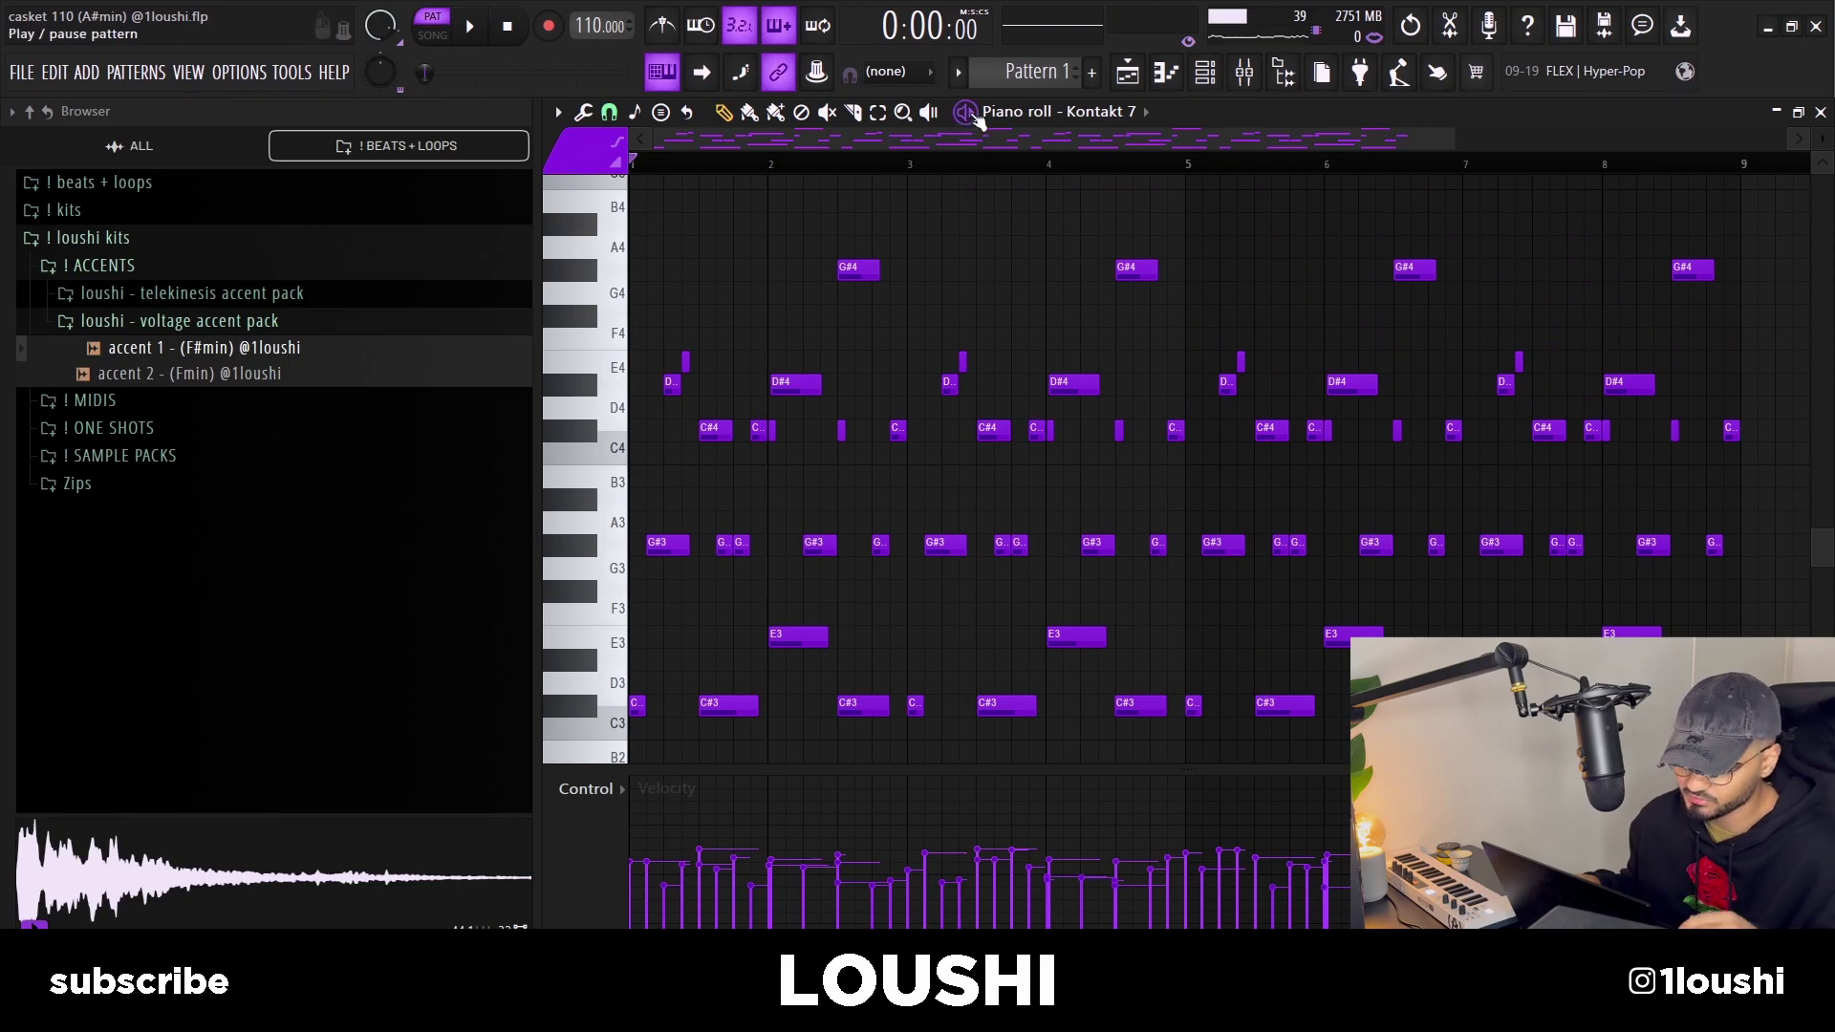
key("space")
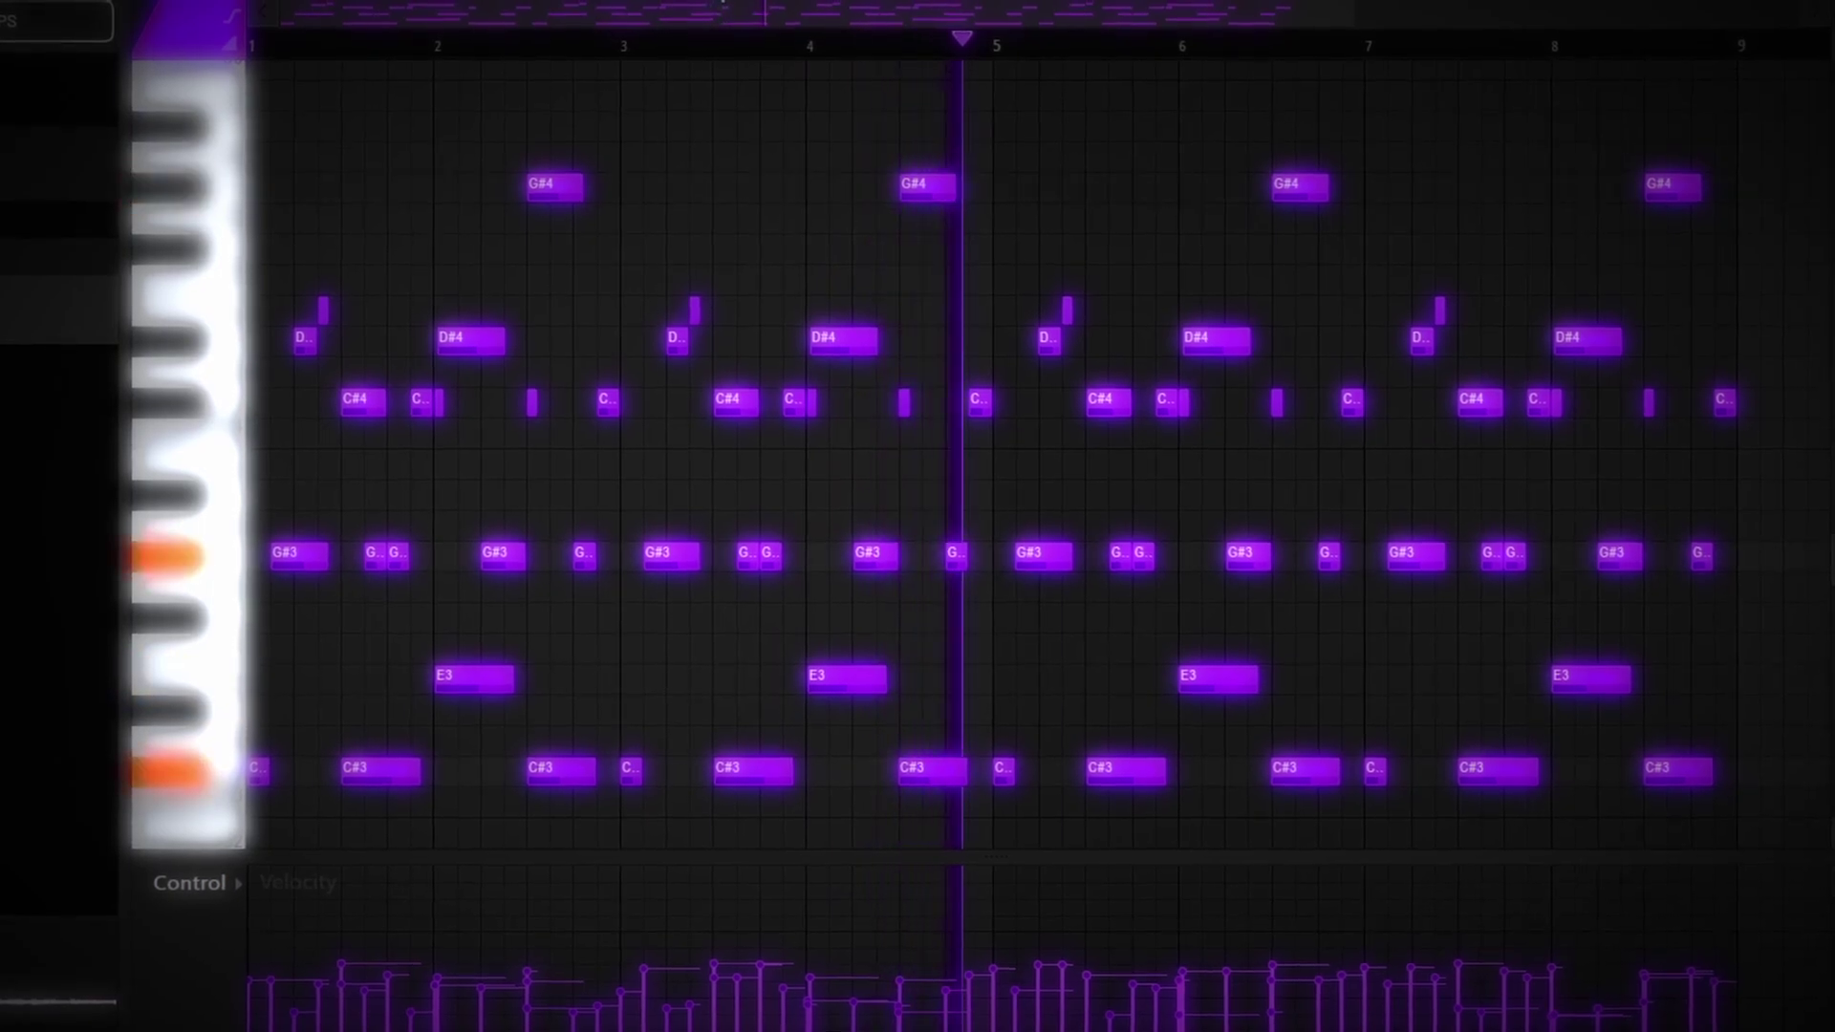
Step: Delete all notes from bar 3 onward so only the first two bars of the melody are kept
left_click_drag(914, 196, 1760, 673)
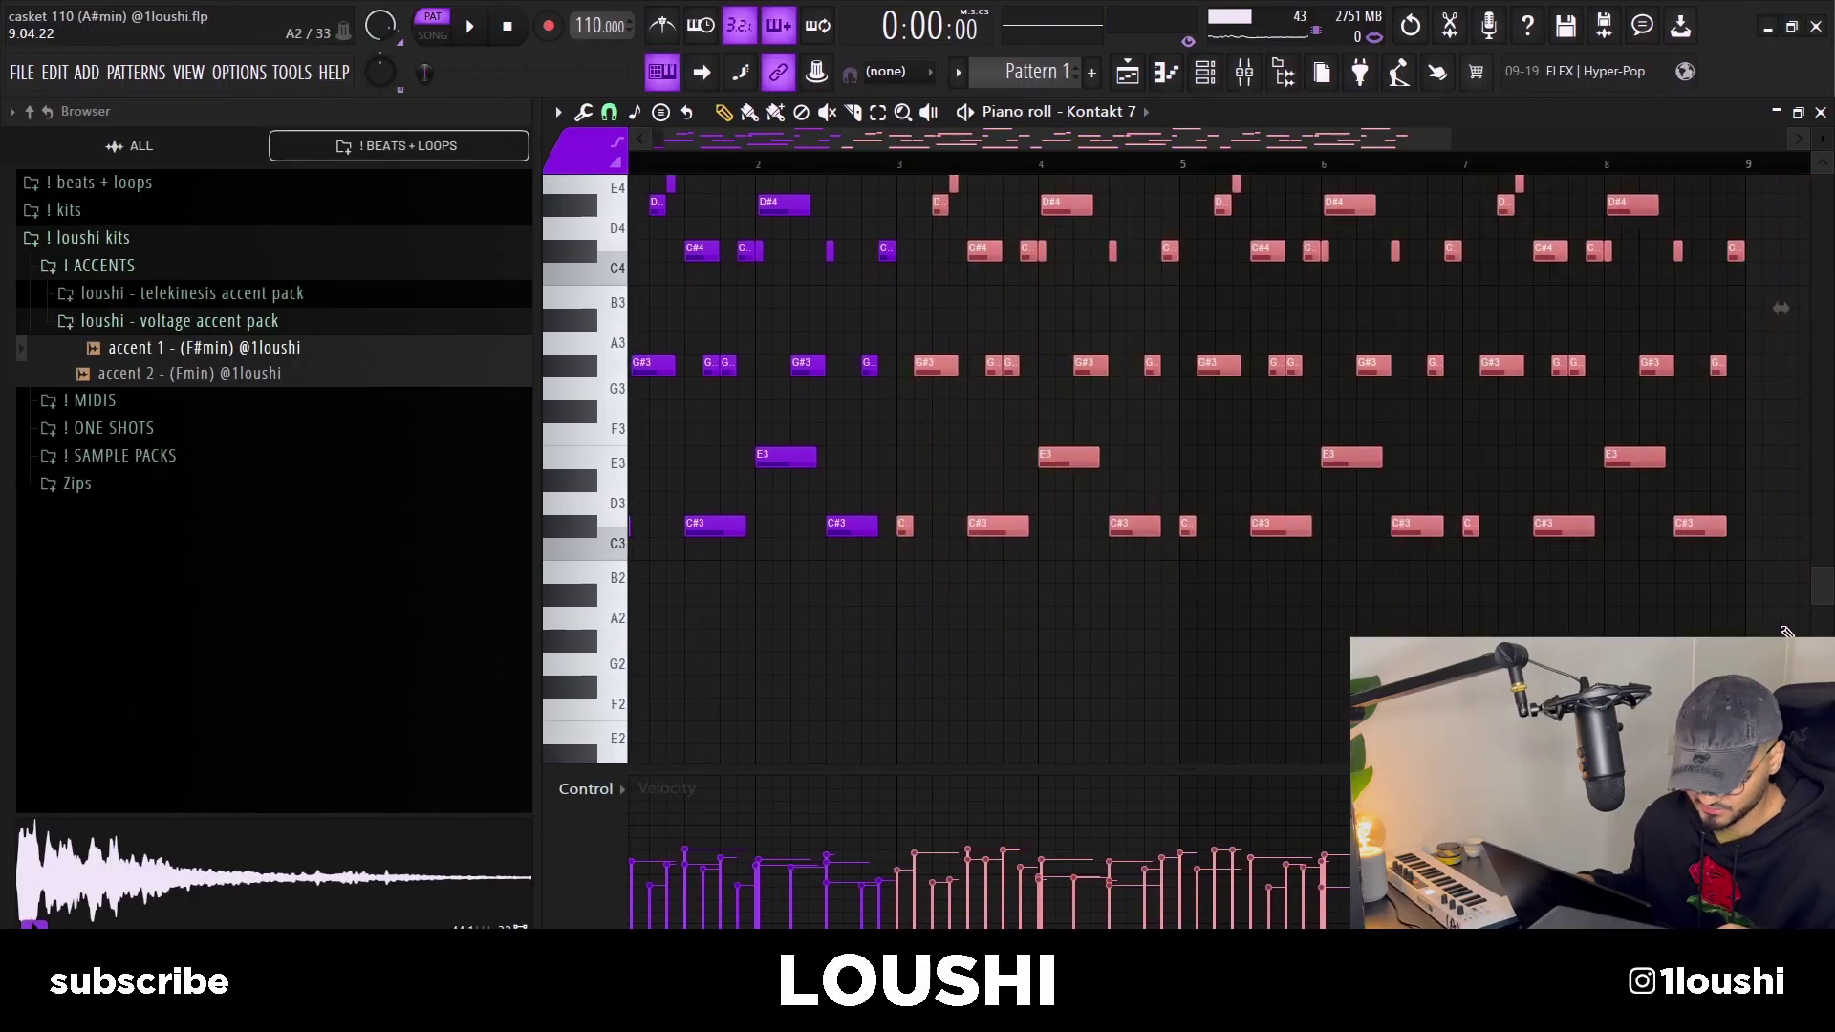
key("Delete")
scroll(1042, 582, "up", 3)
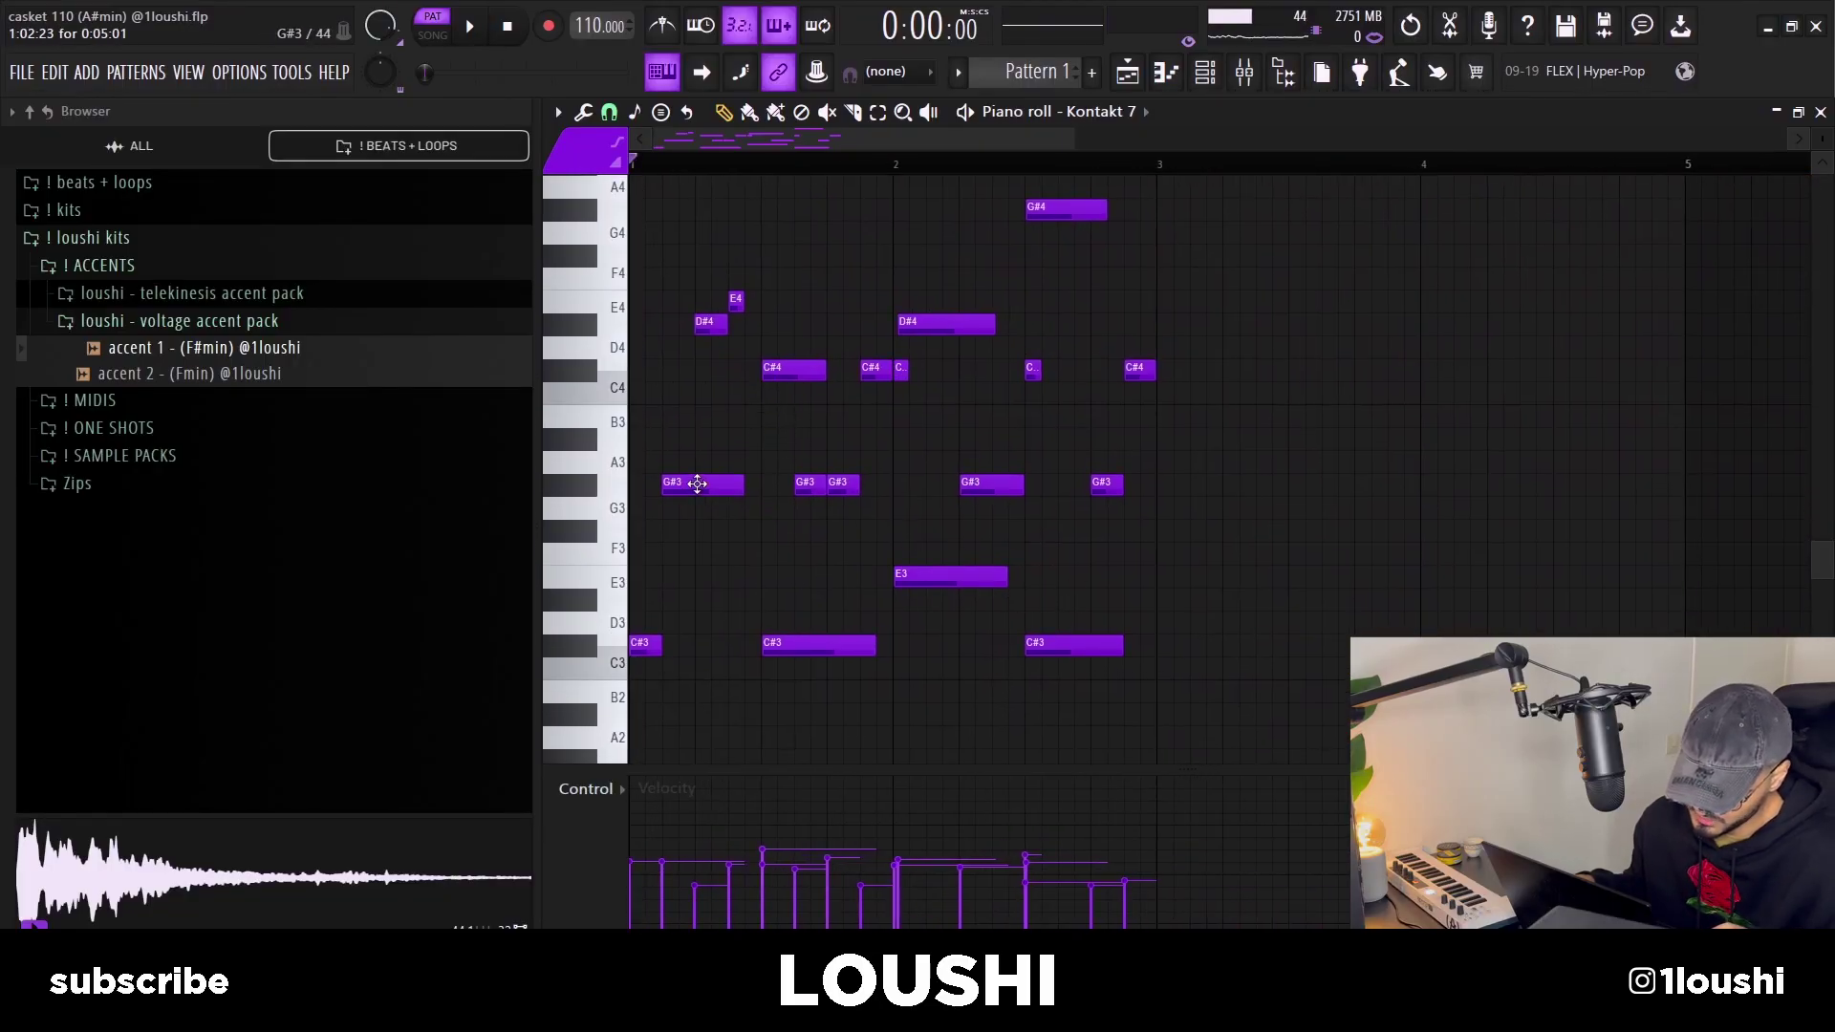
Step: Shorten the first four notes and stack them at the start of bar 1 as a C#3, G#3, D#4 and E4 chord
left_click_drag(696, 484, 664, 483)
left_click_drag(776, 349, 605, 327)
left_click_drag(707, 671, 640, 608)
left_click(718, 321, "ctrl")
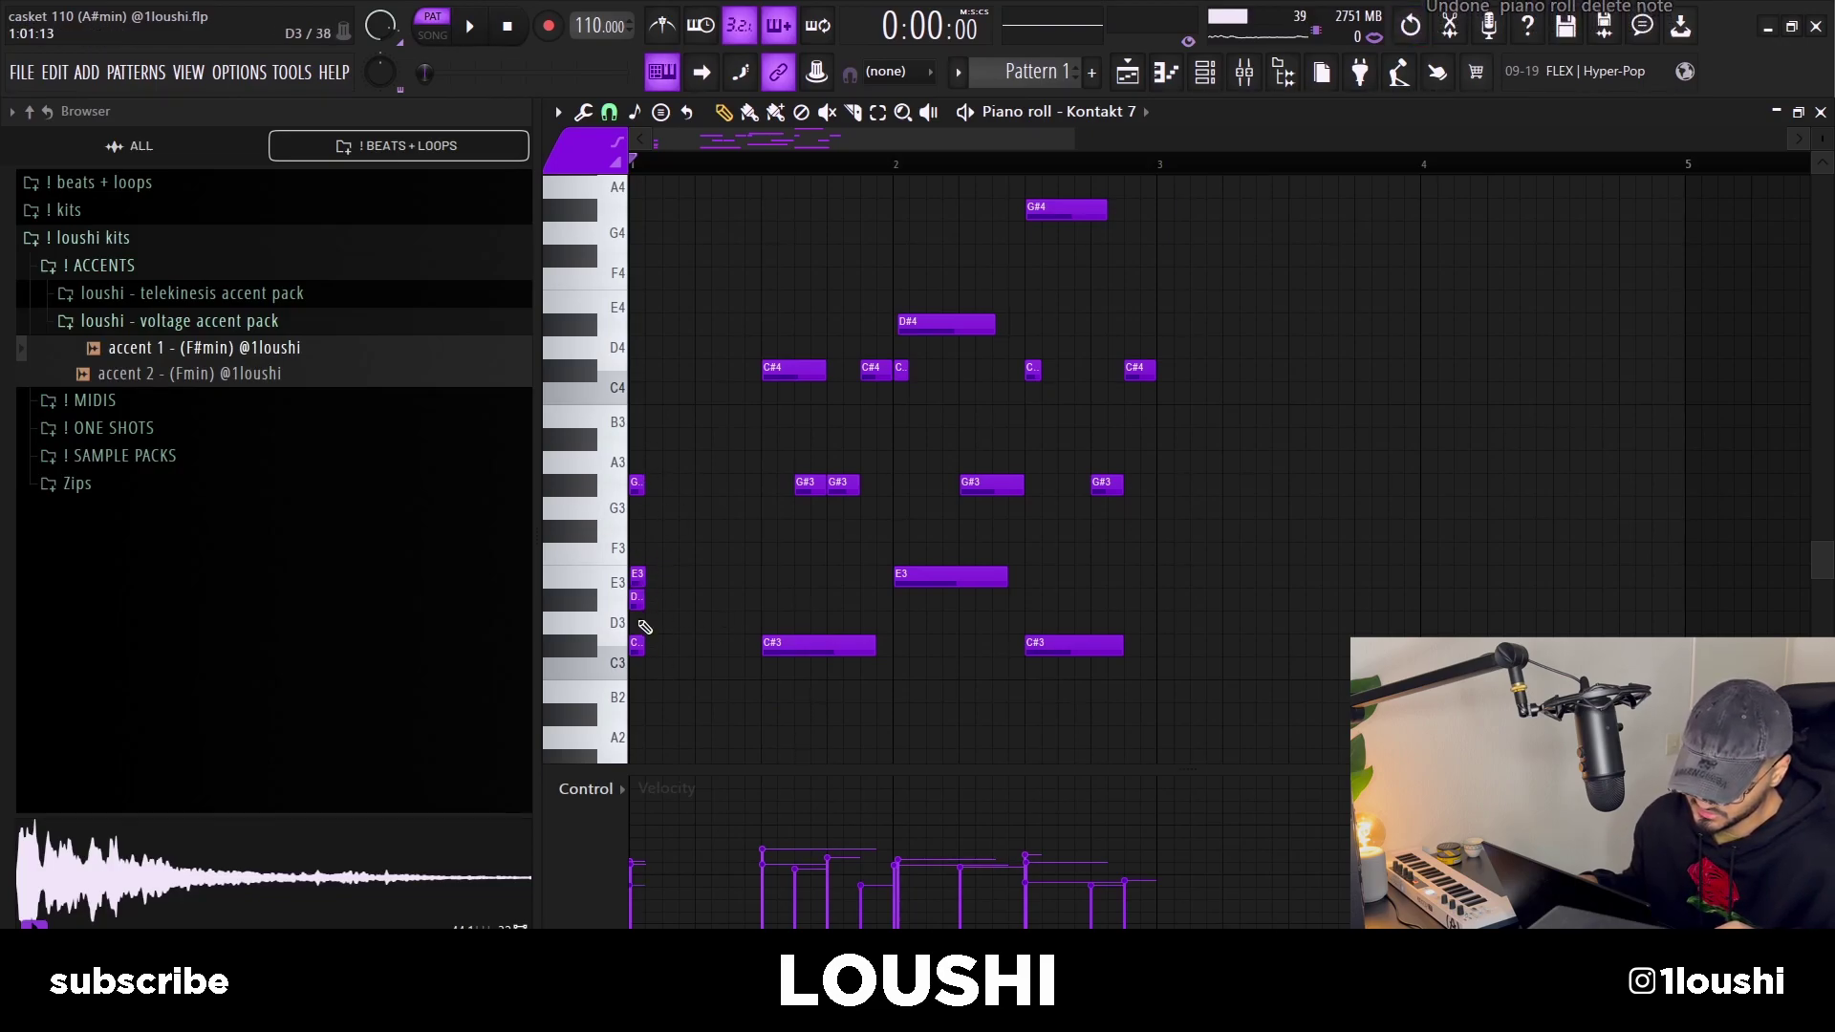
left_click(636, 598)
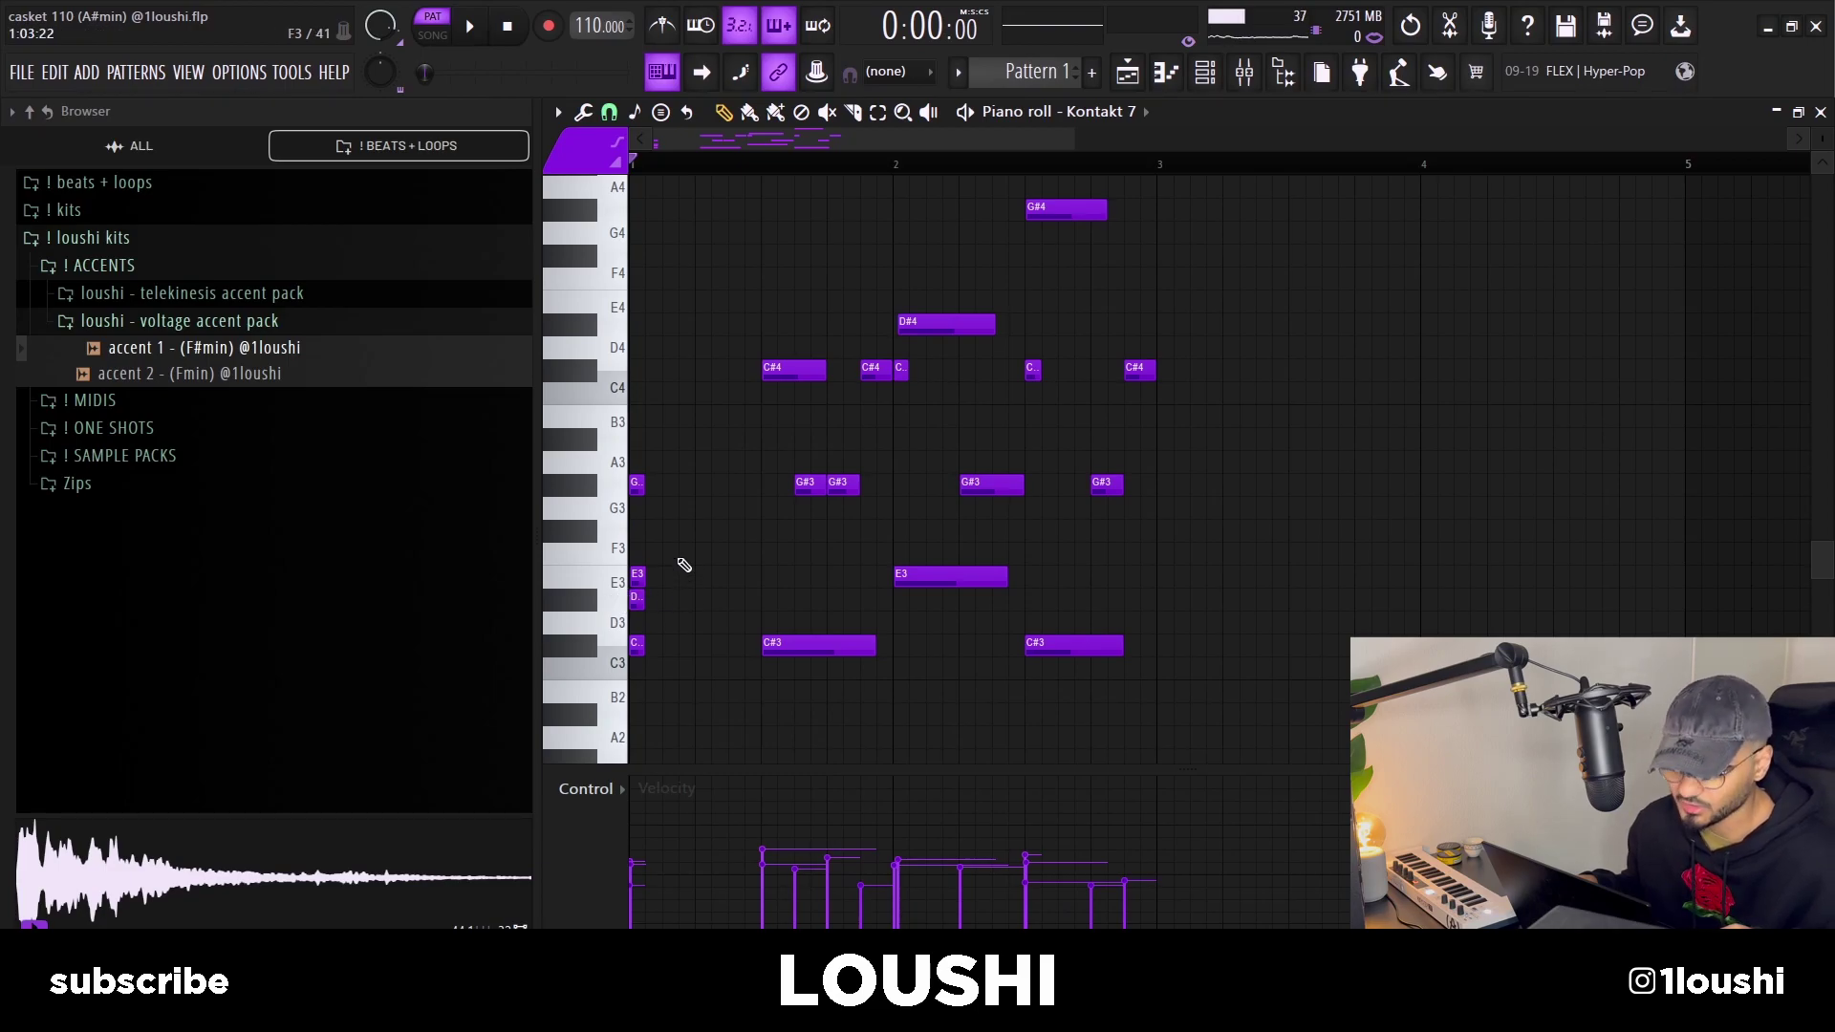
left_click_drag(684, 564, 631, 617)
key("ctrl+Up")
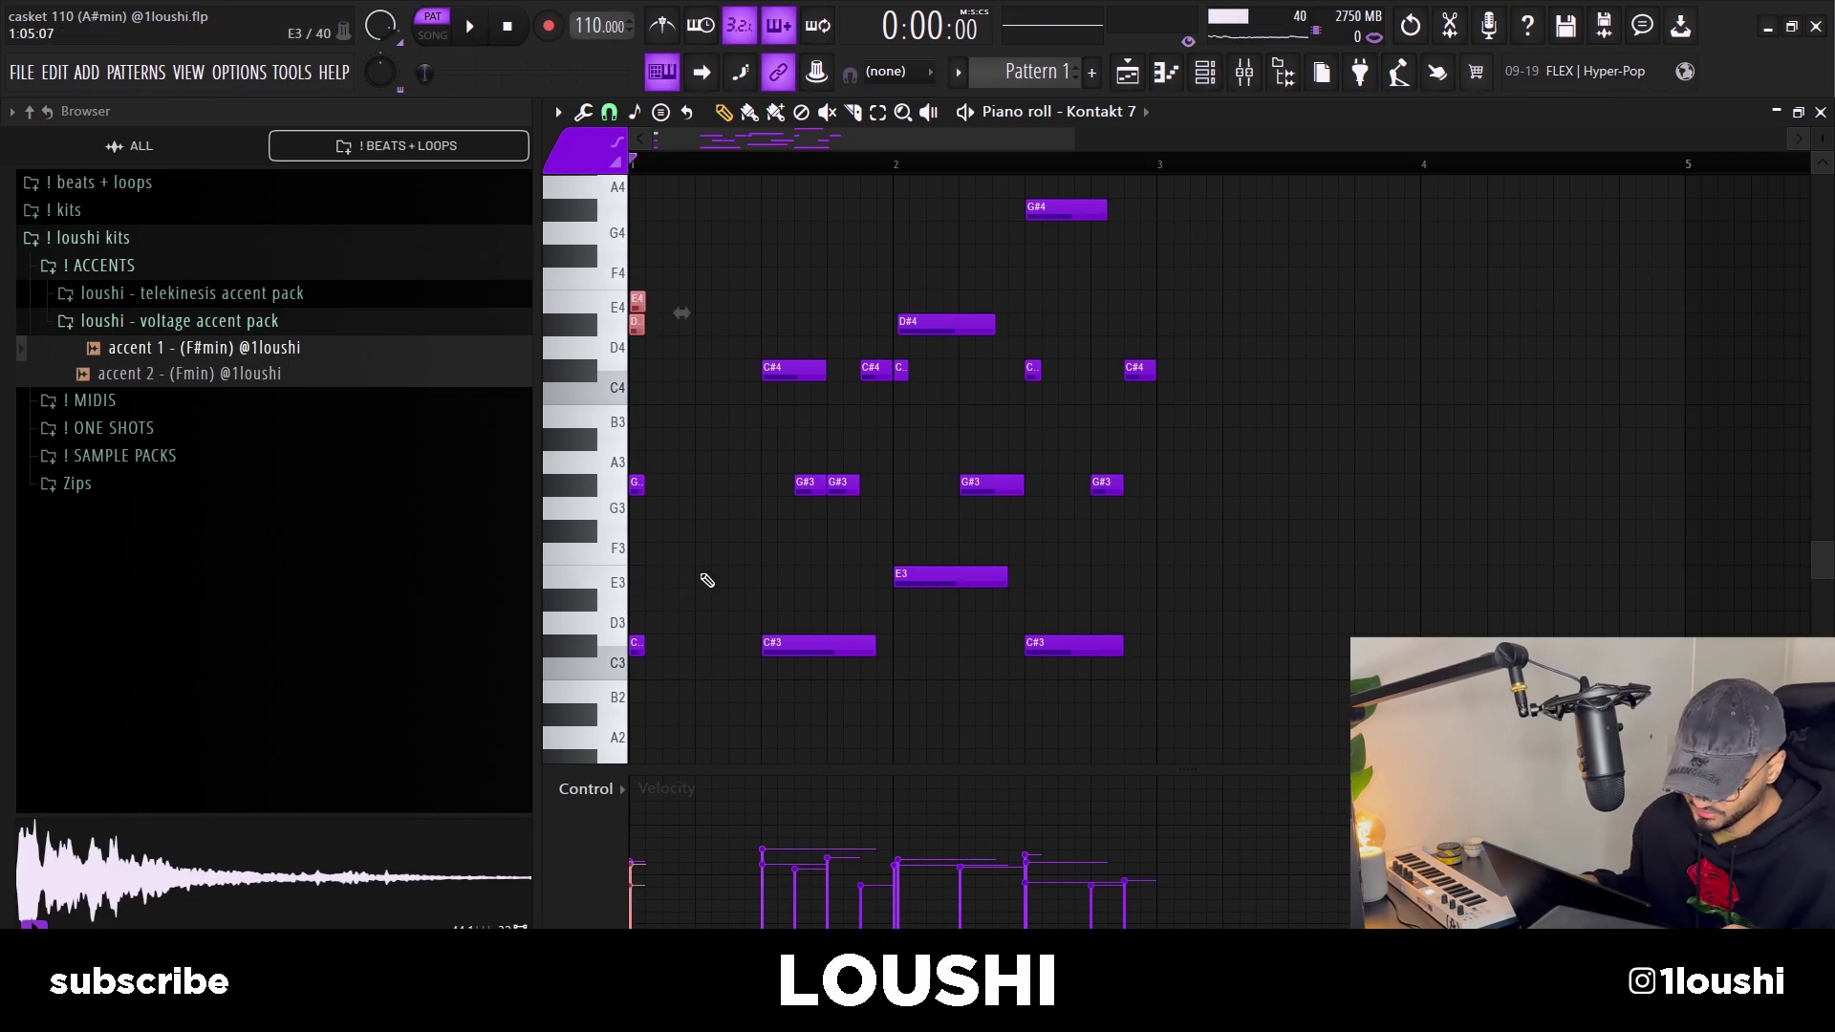
Step: Spread the G#3, D#4 and E4 notes one after another behind the opening C#3 as an arpeggio, and play it
left_click_drag(705, 497, 622, 291)
left_click_drag(638, 492, 651, 490)
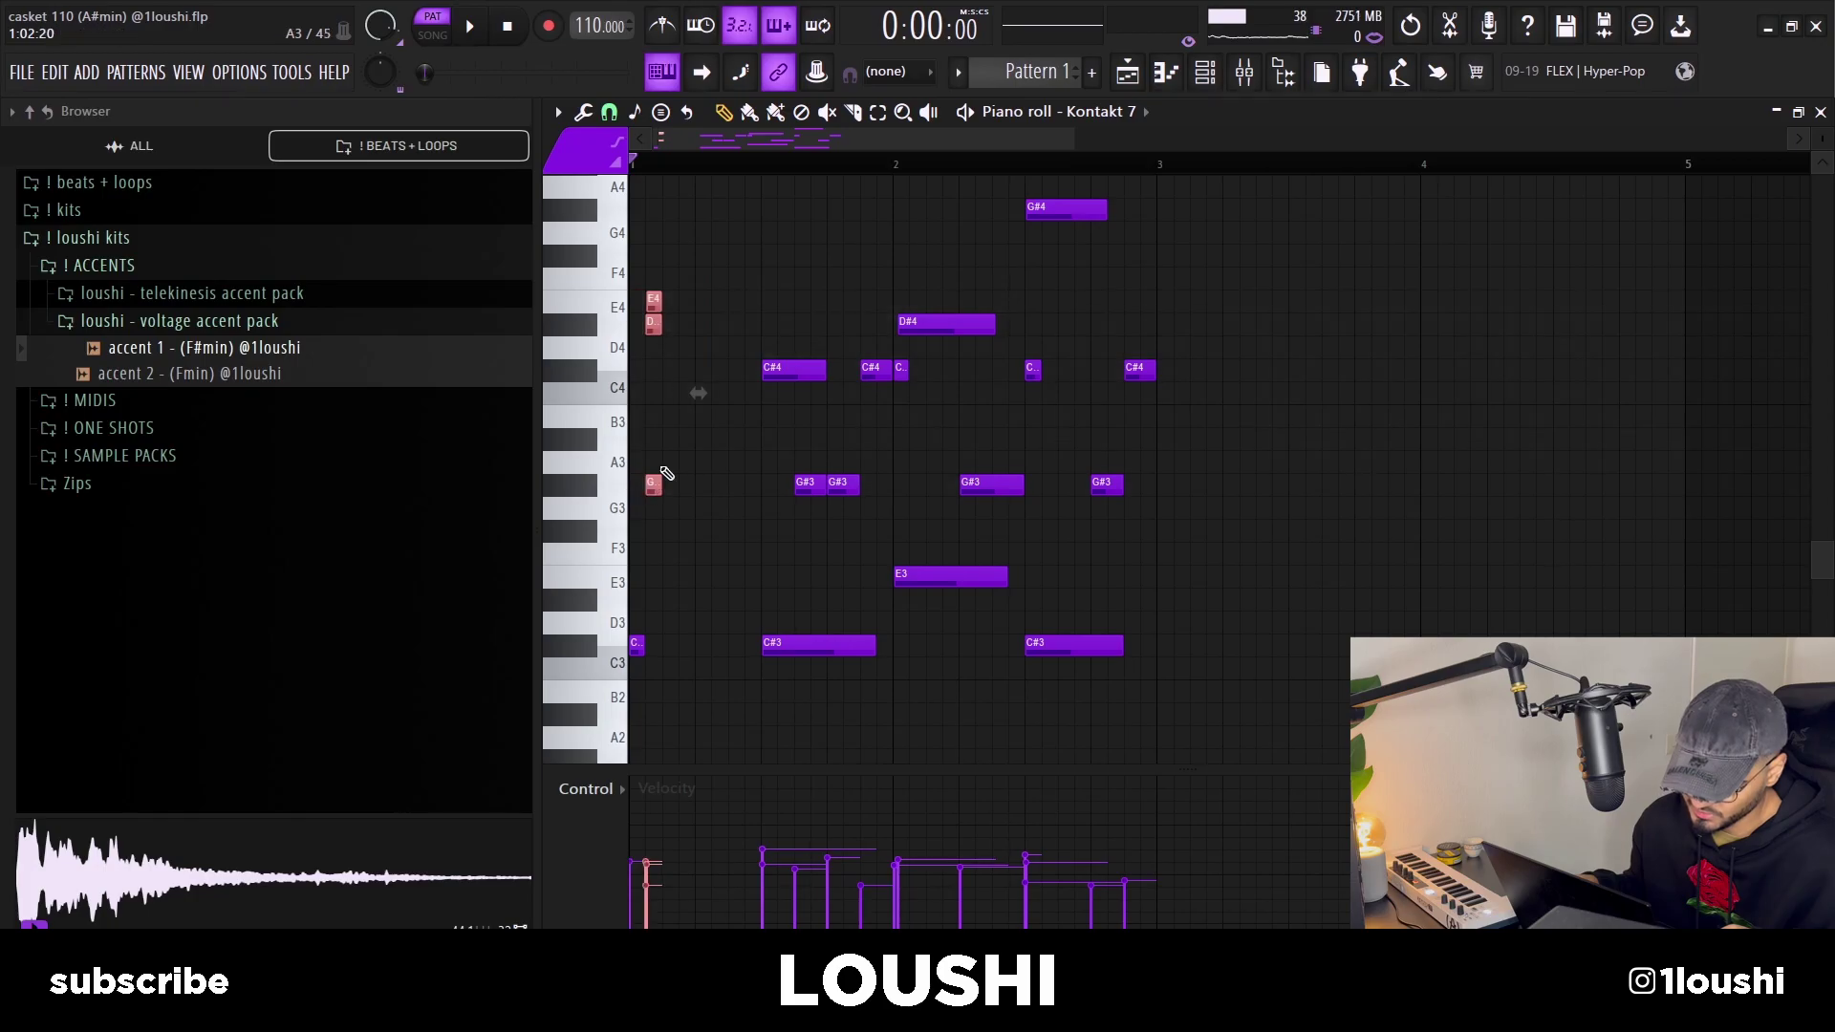
left_click(667, 474, "ctrl")
left_click_drag(304, 231, 323, 229)
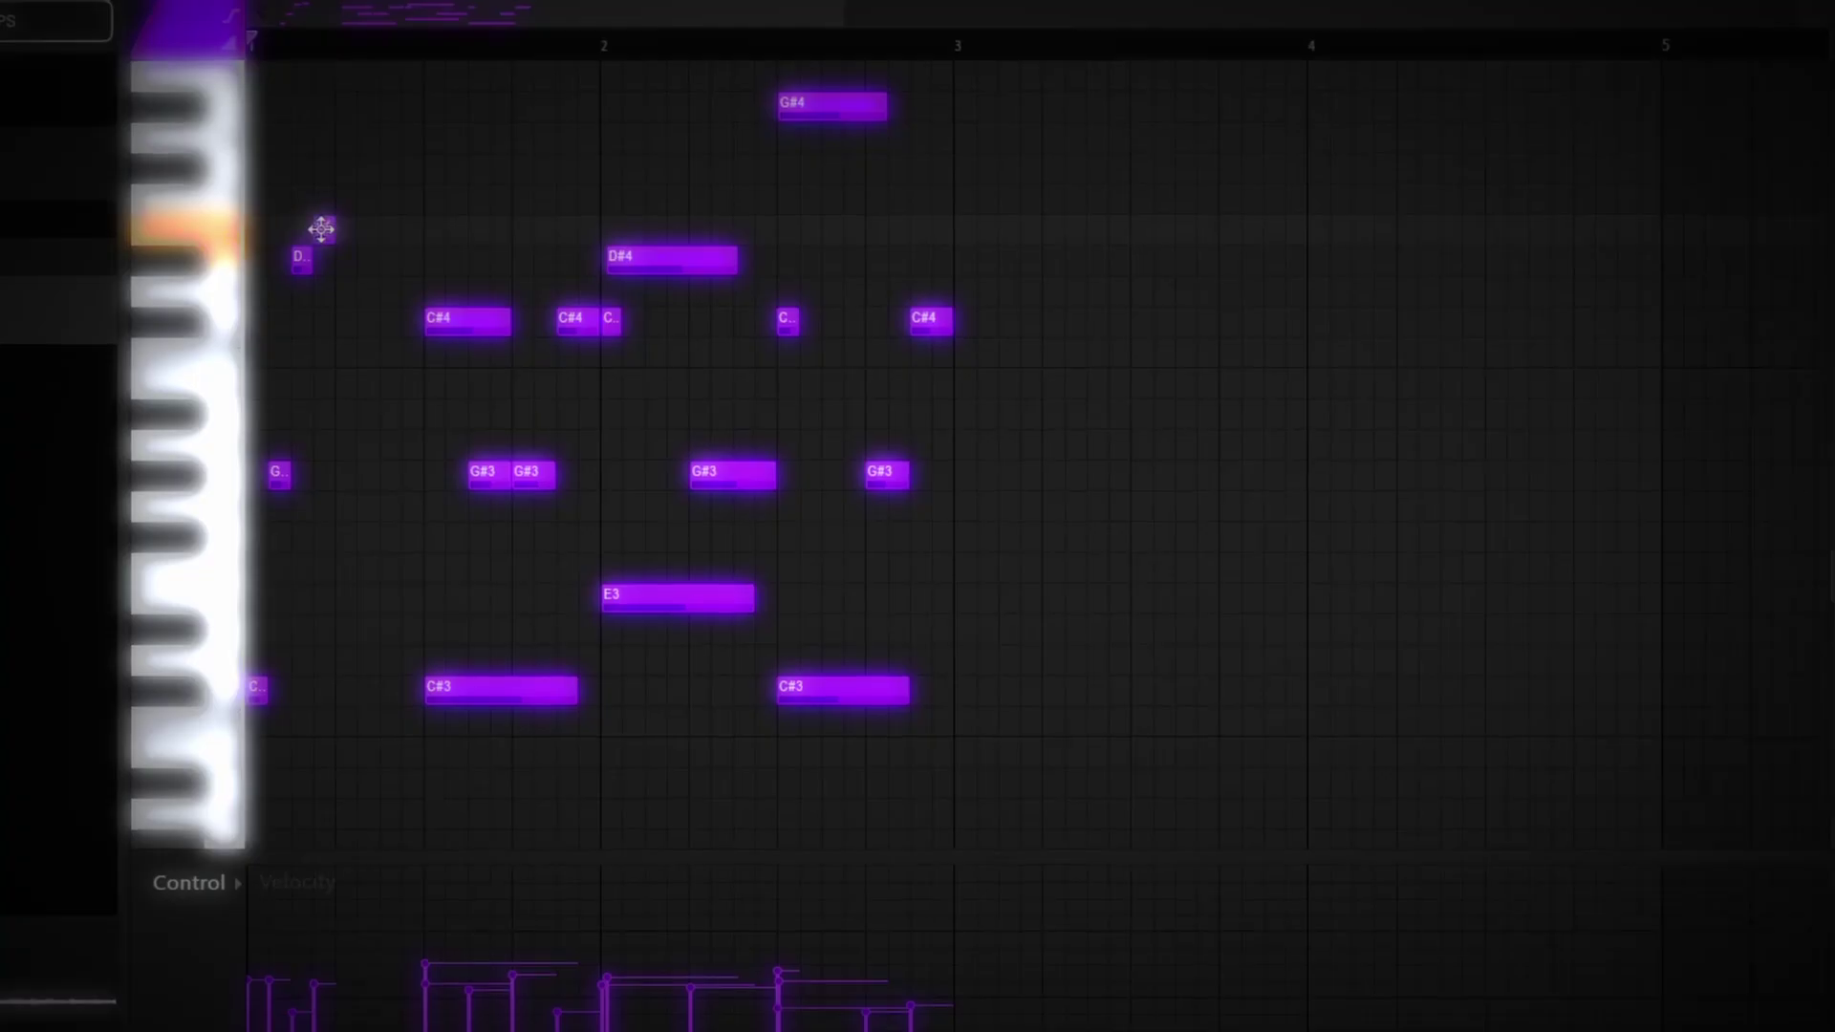
key("space")
key("space")
left_click_drag(282, 487, 304, 483)
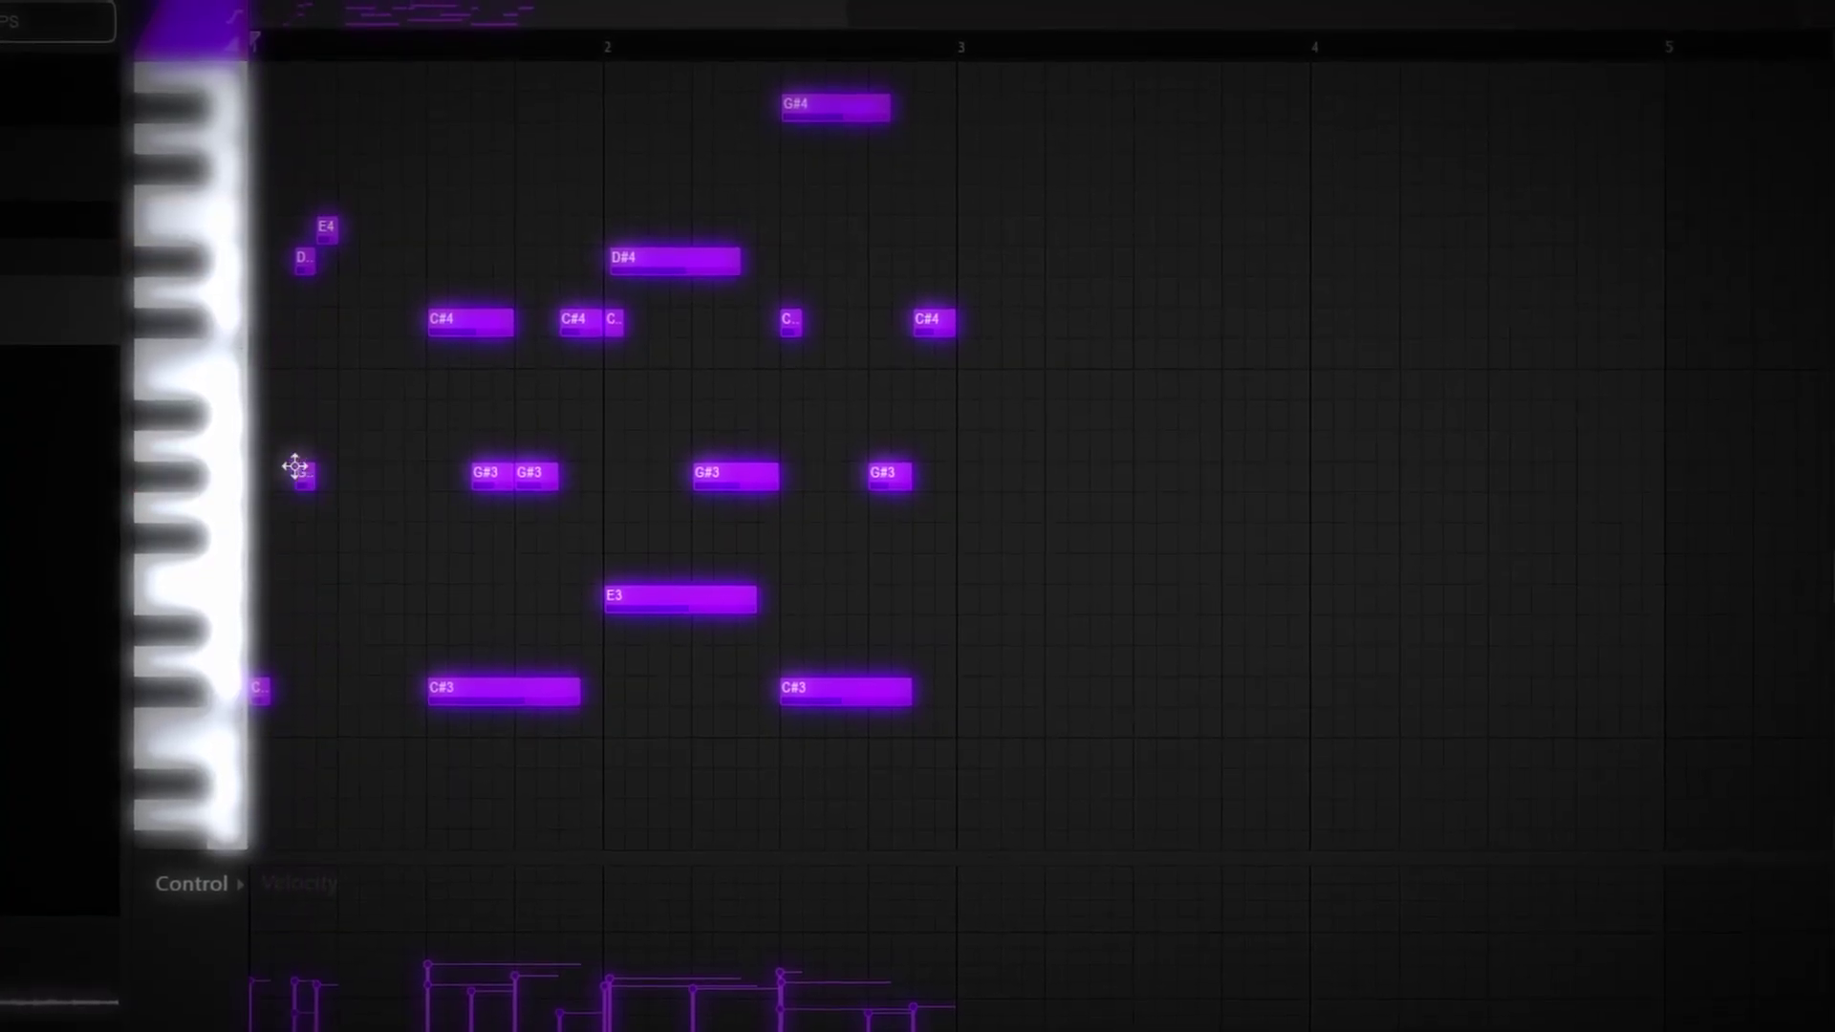
left_click_drag(303, 257, 382, 228)
key("space")
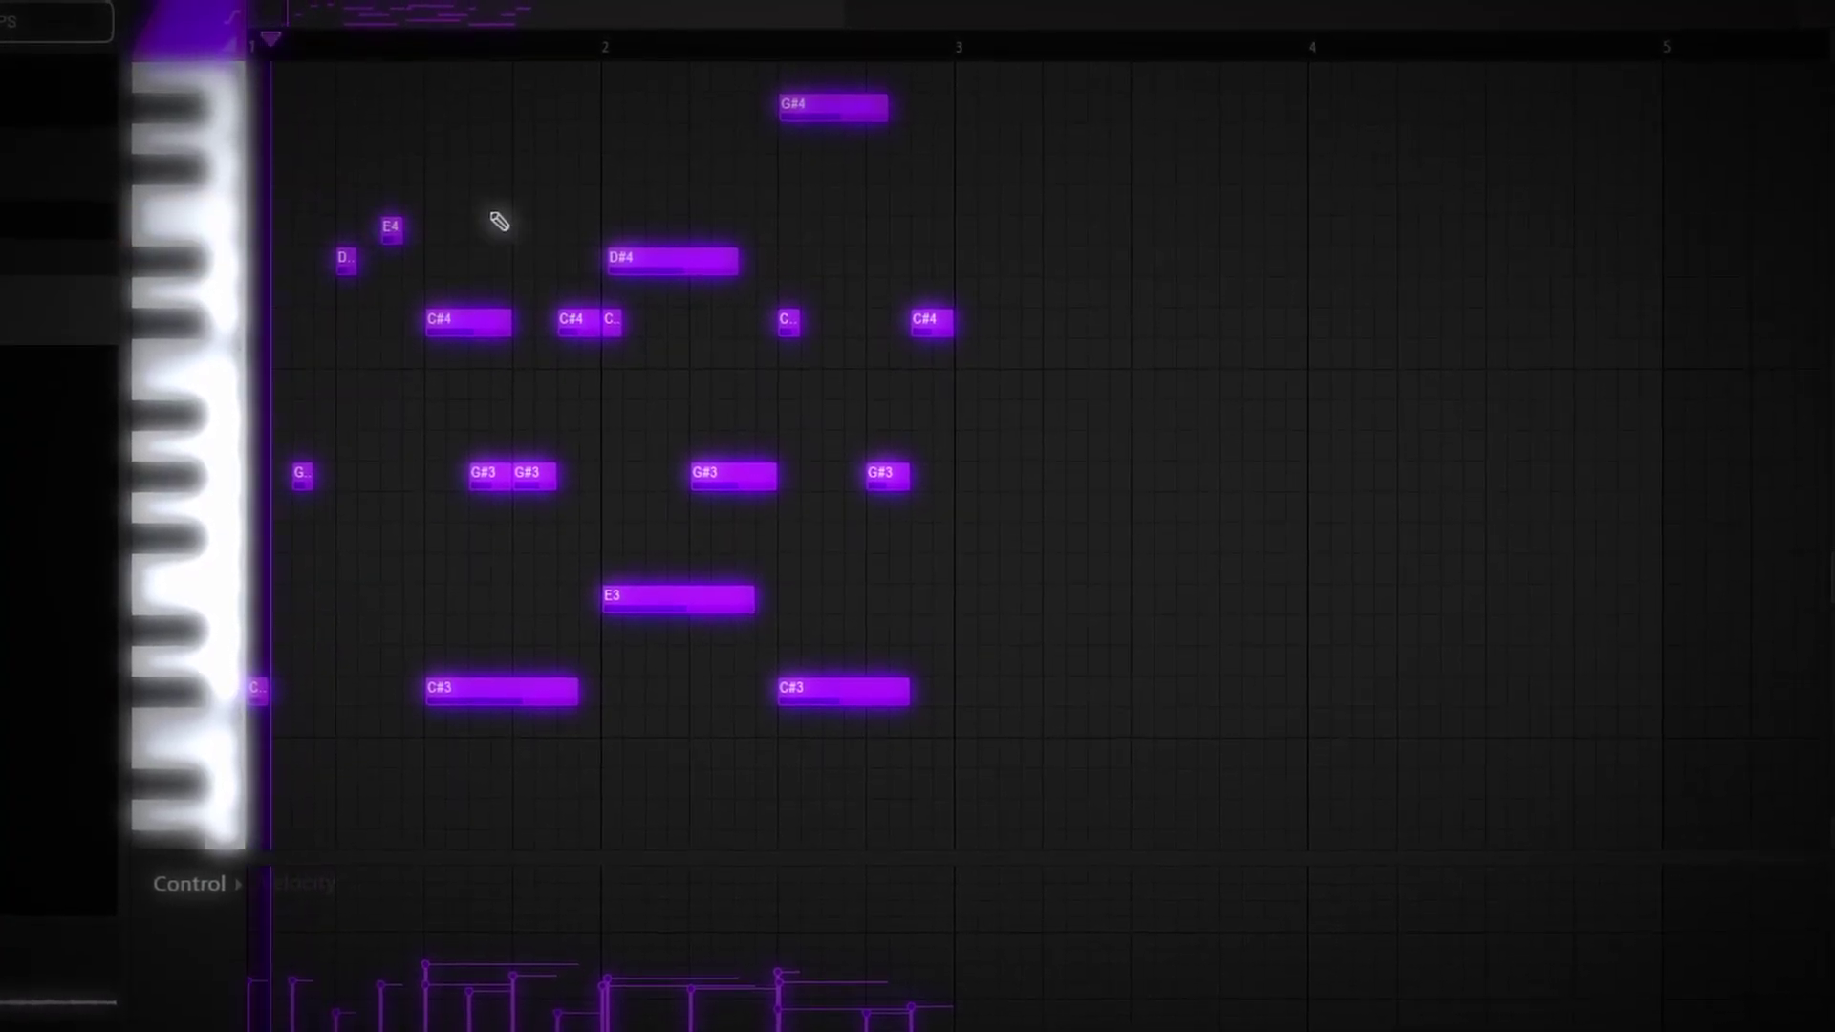
key("space")
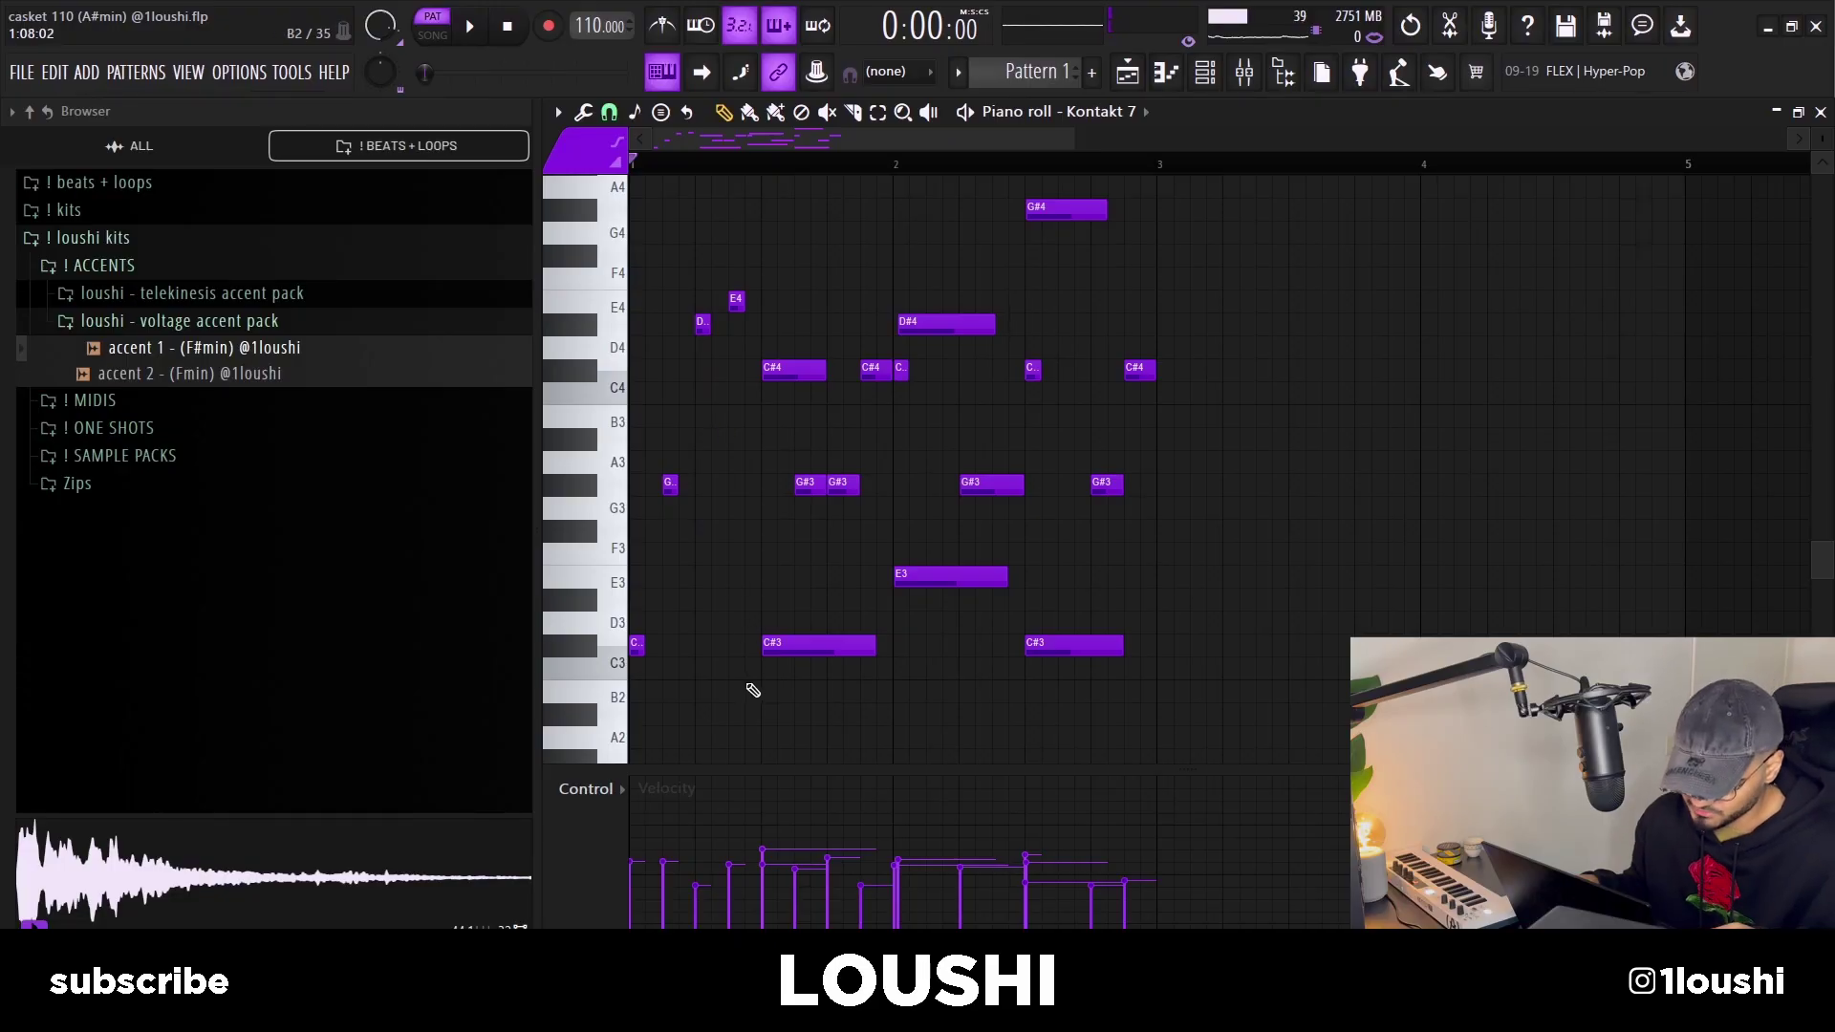
Step: Lengthen the opening C#3, G#3, D#4 and E4 notes so the low notes overlap and D#4 and E4 reach the following notes
left_click_drag(749, 688, 631, 315)
left_click_drag(677, 485, 739, 494)
left_click_drag(742, 419, 795, 285)
key("ctrl+l")
left_click(758, 402, "ctrl")
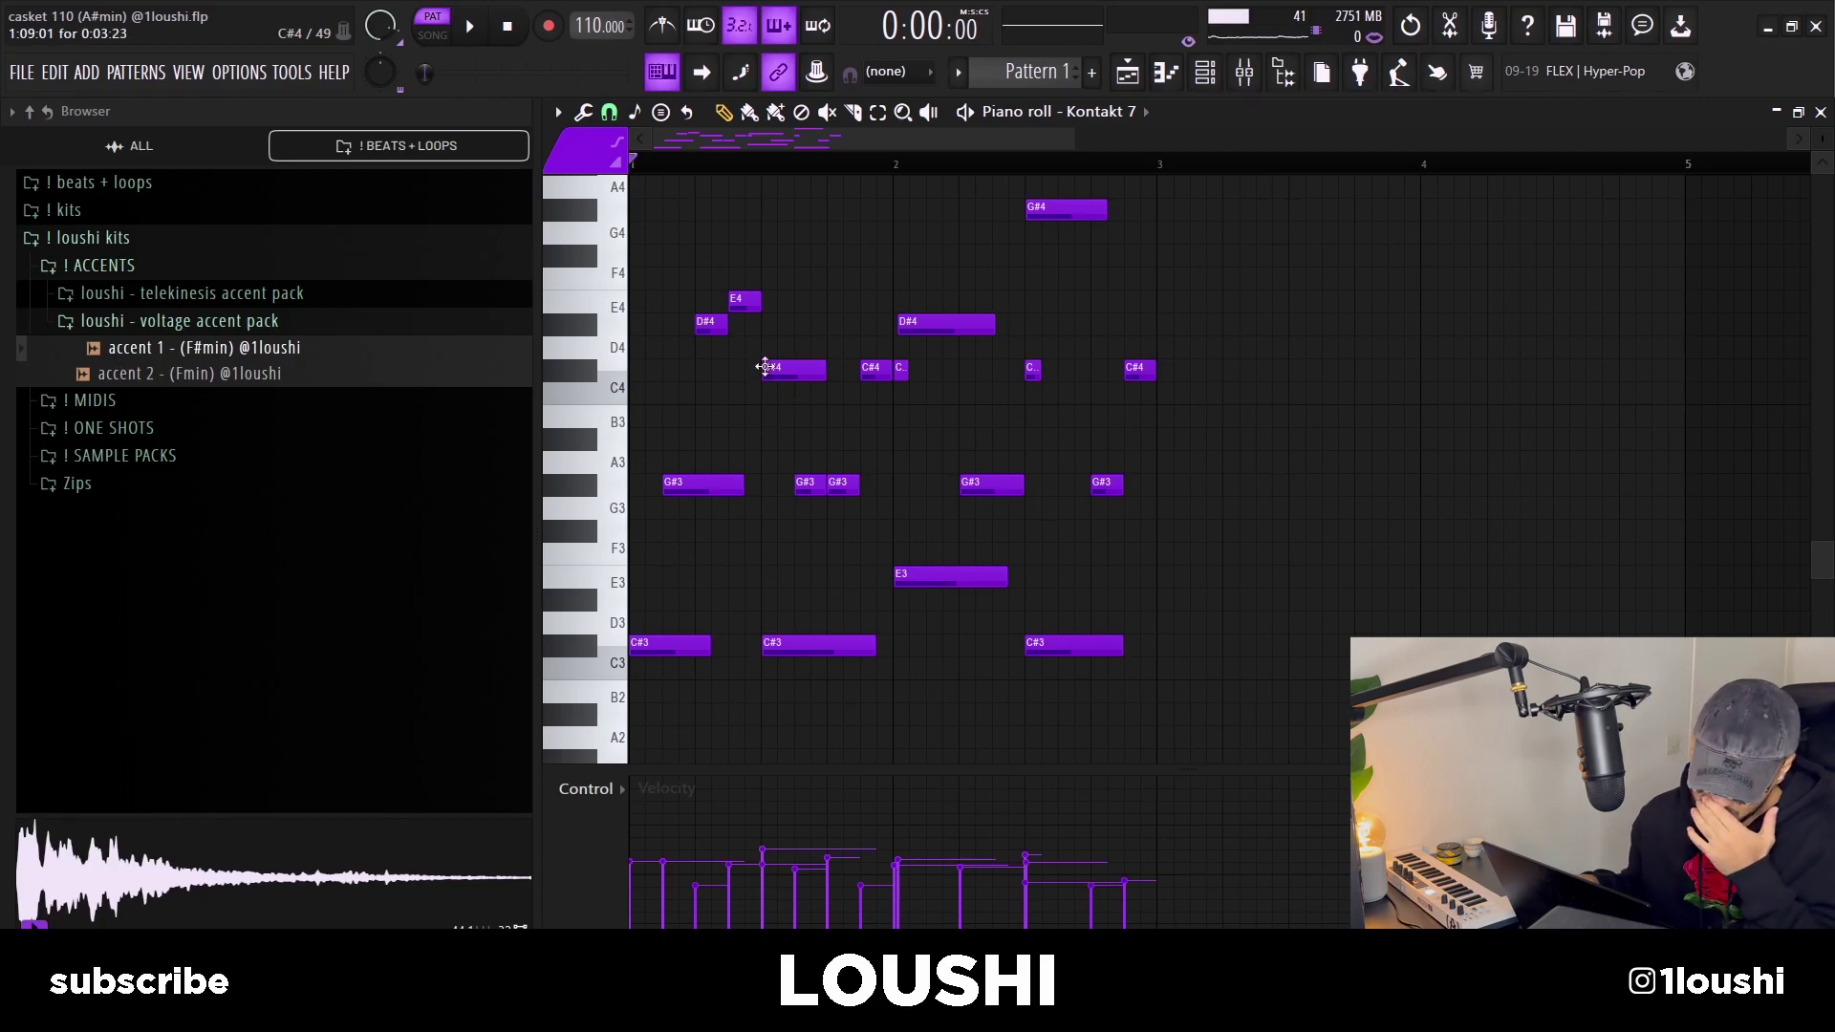
Step: Play the edited two-bar phrase and restore the full eight-bar melody
left_click(757, 168)
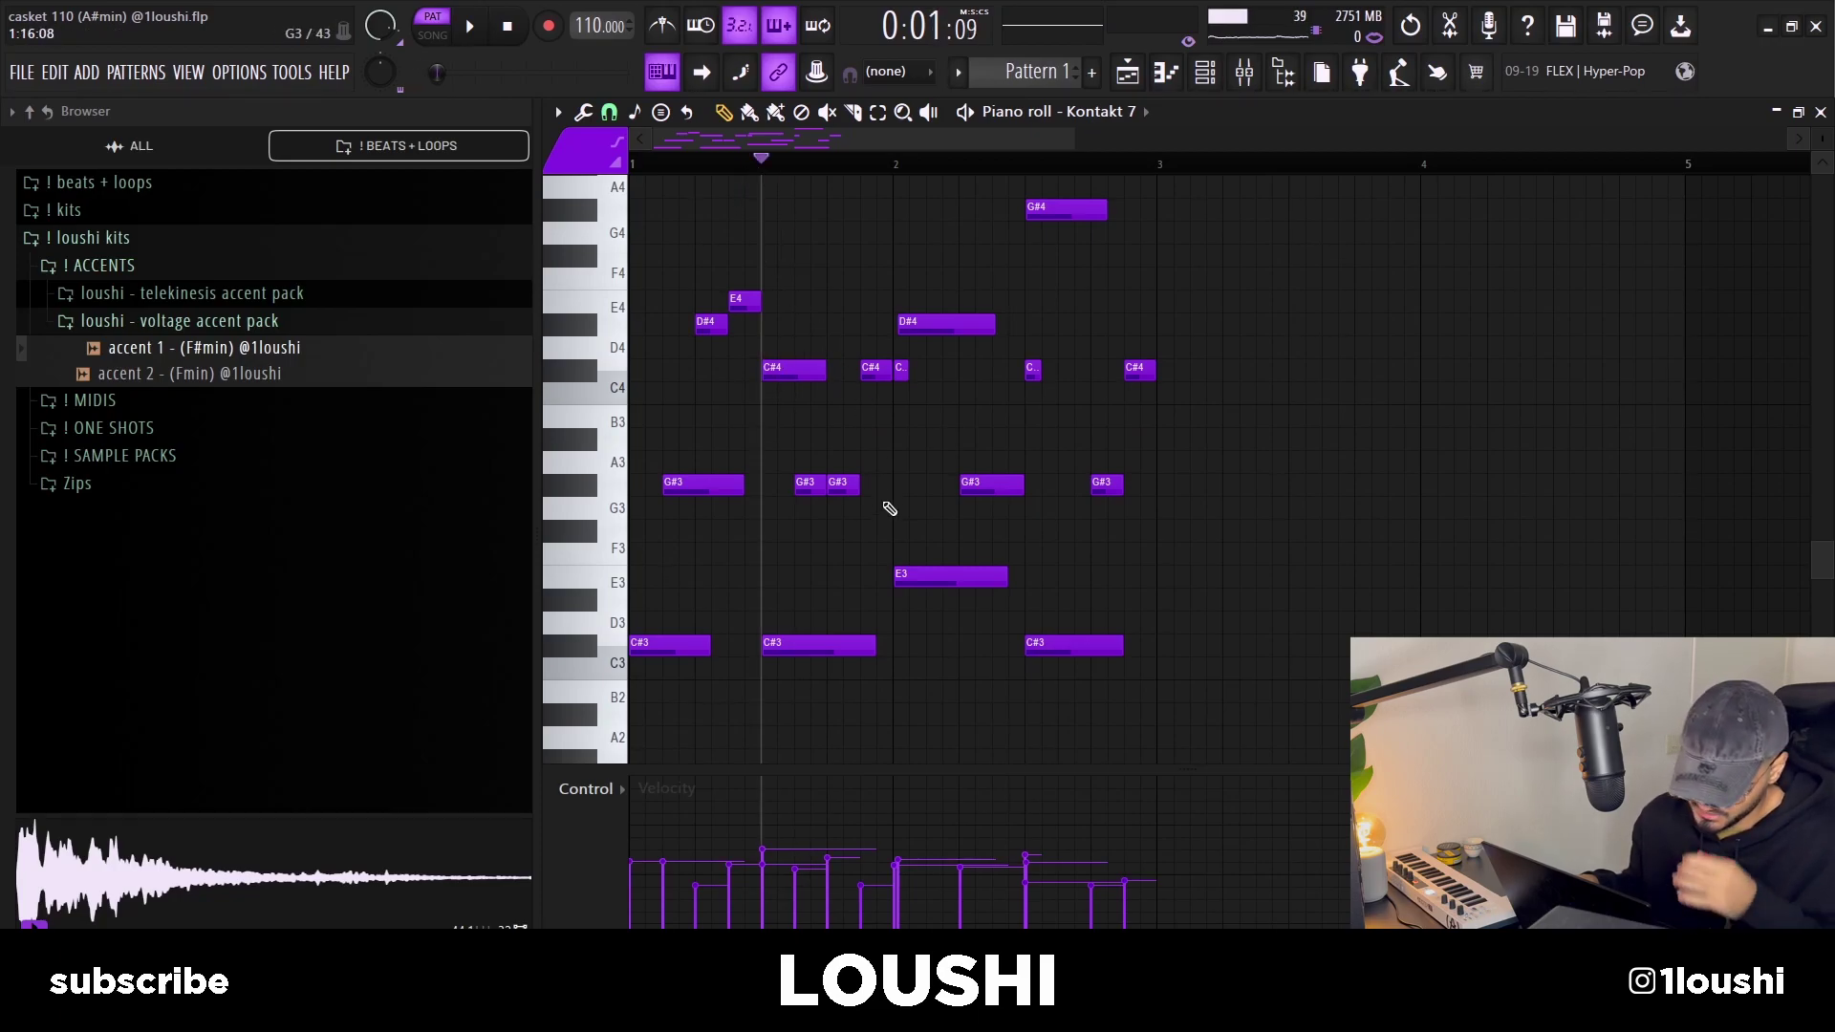
left_click_drag(837, 674, 631, 522)
key("ctrl+v")
key("ctrl+z")
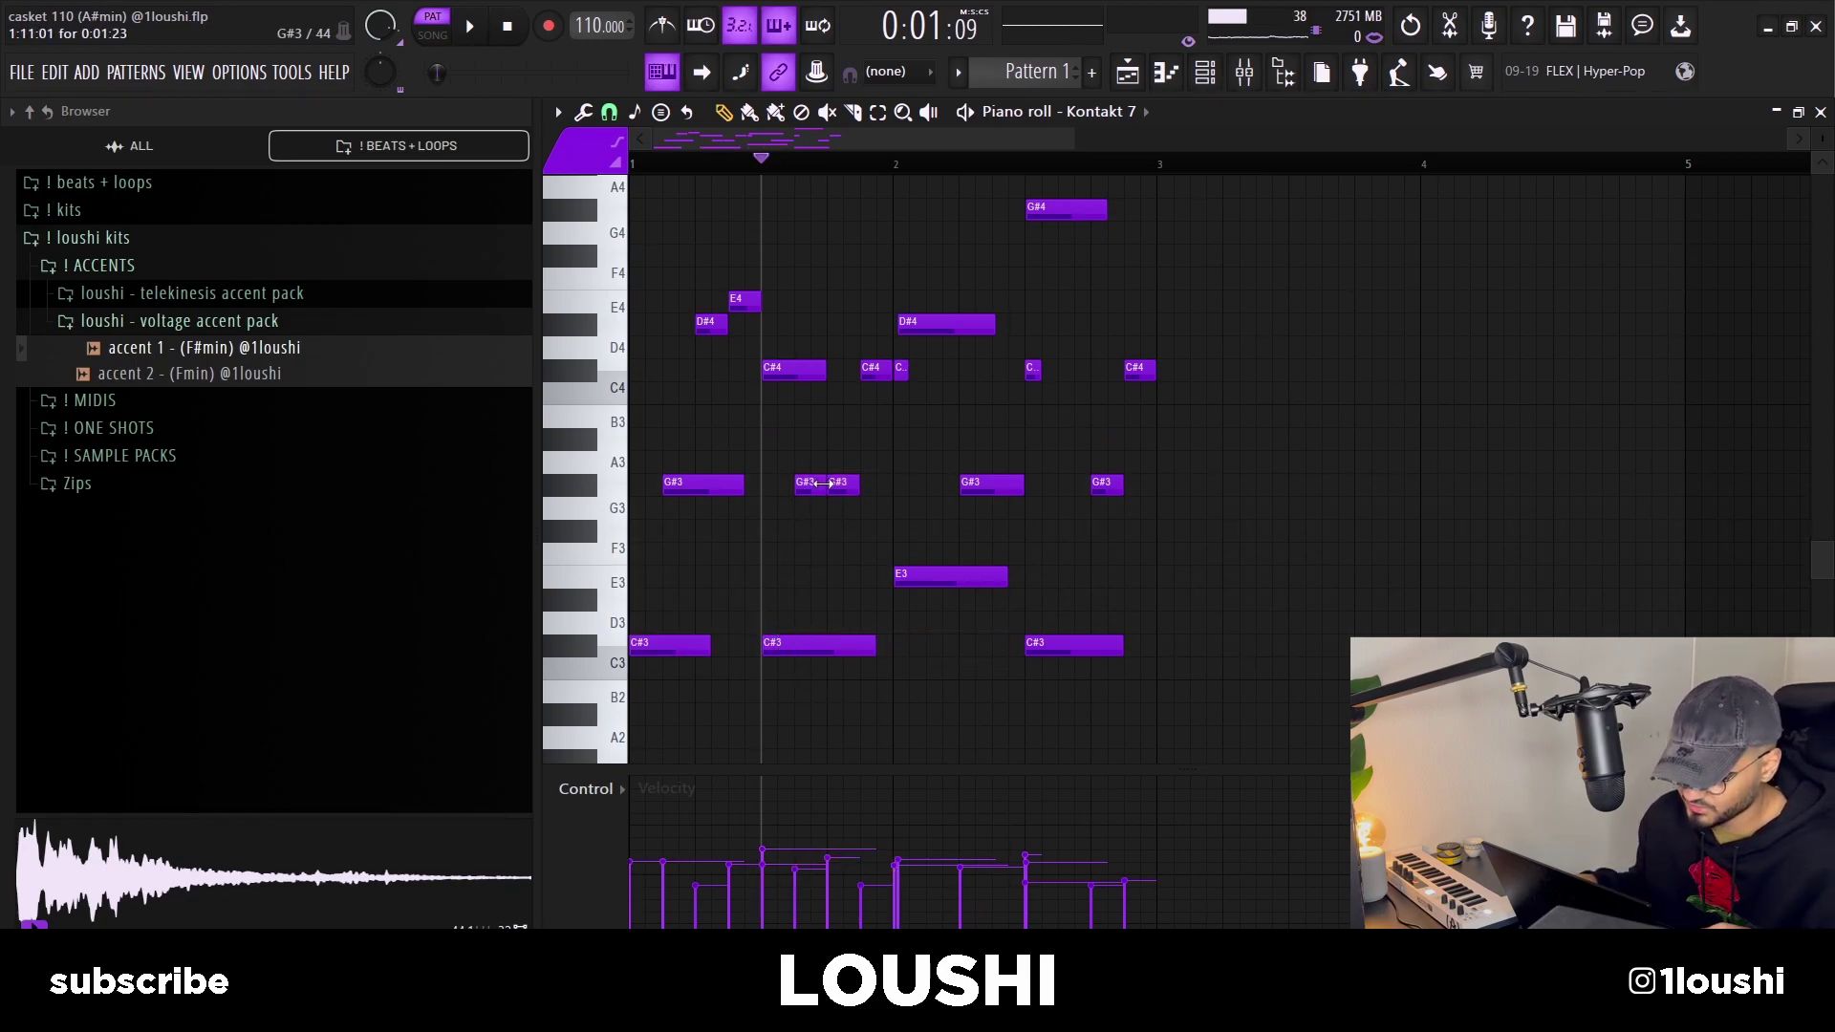
left_click_drag(887, 398, 697, 341)
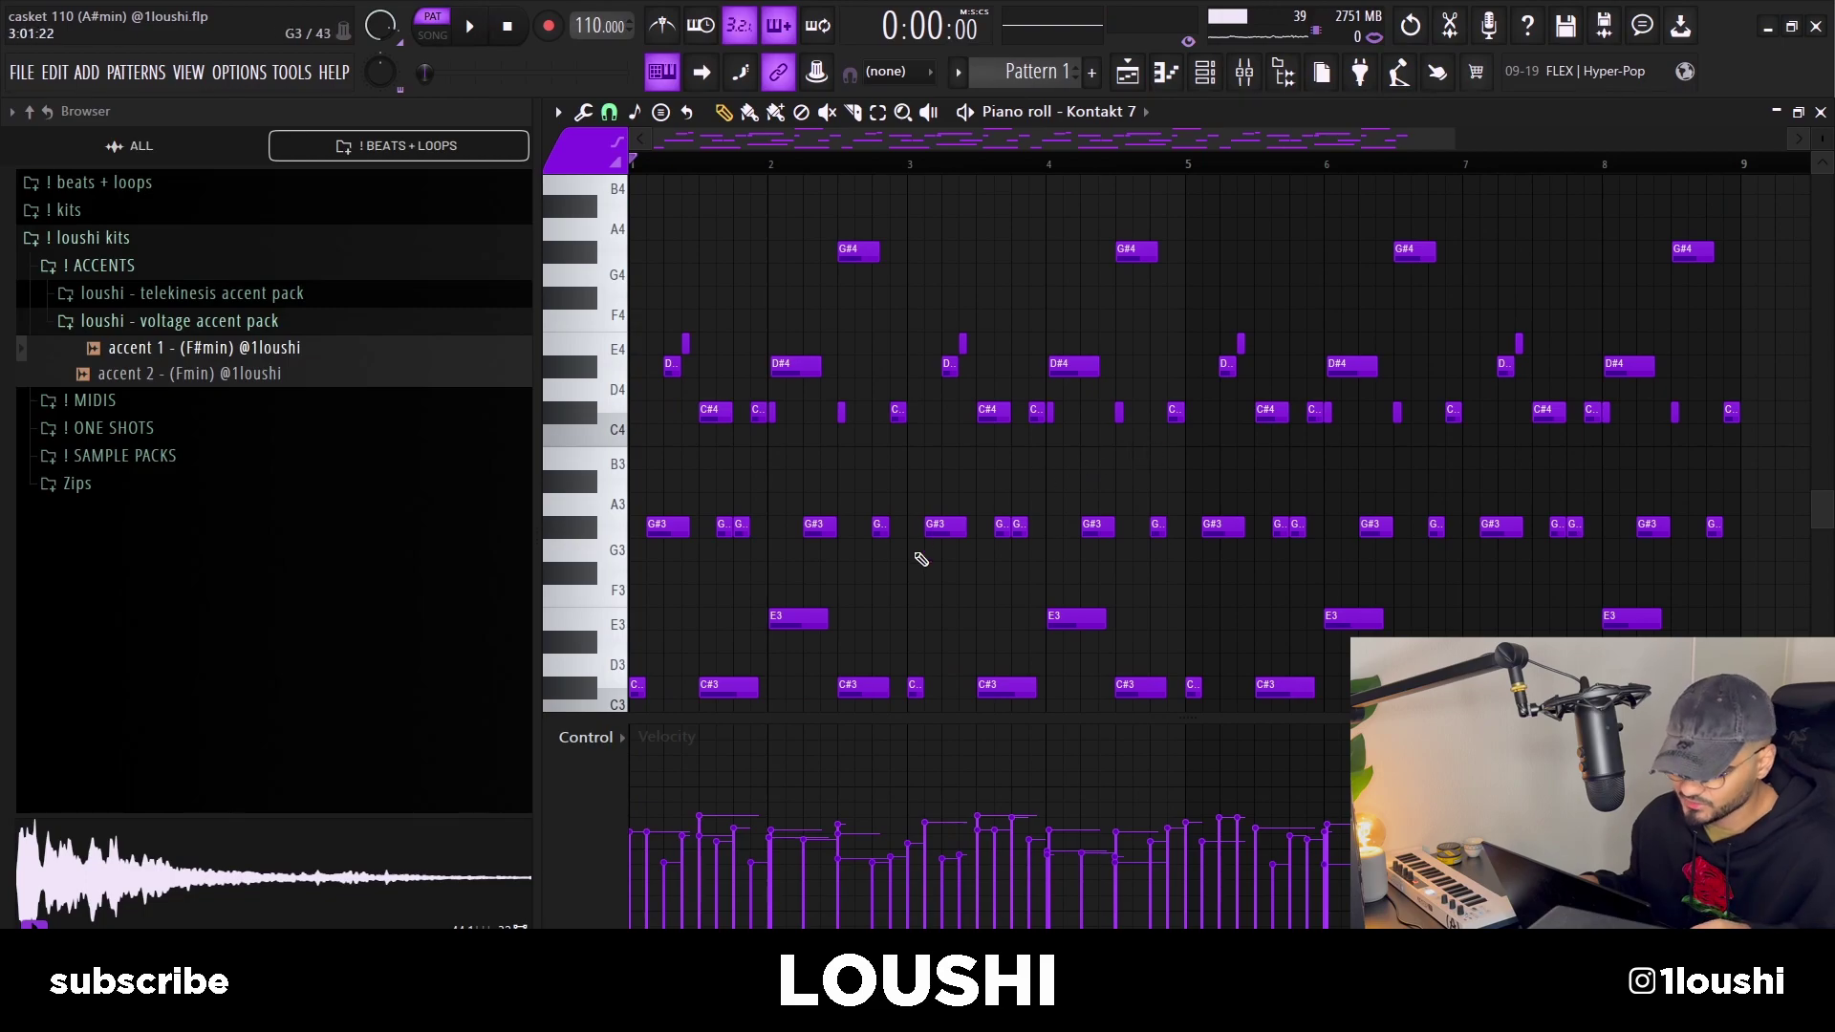
scroll(920, 559, "down", 3)
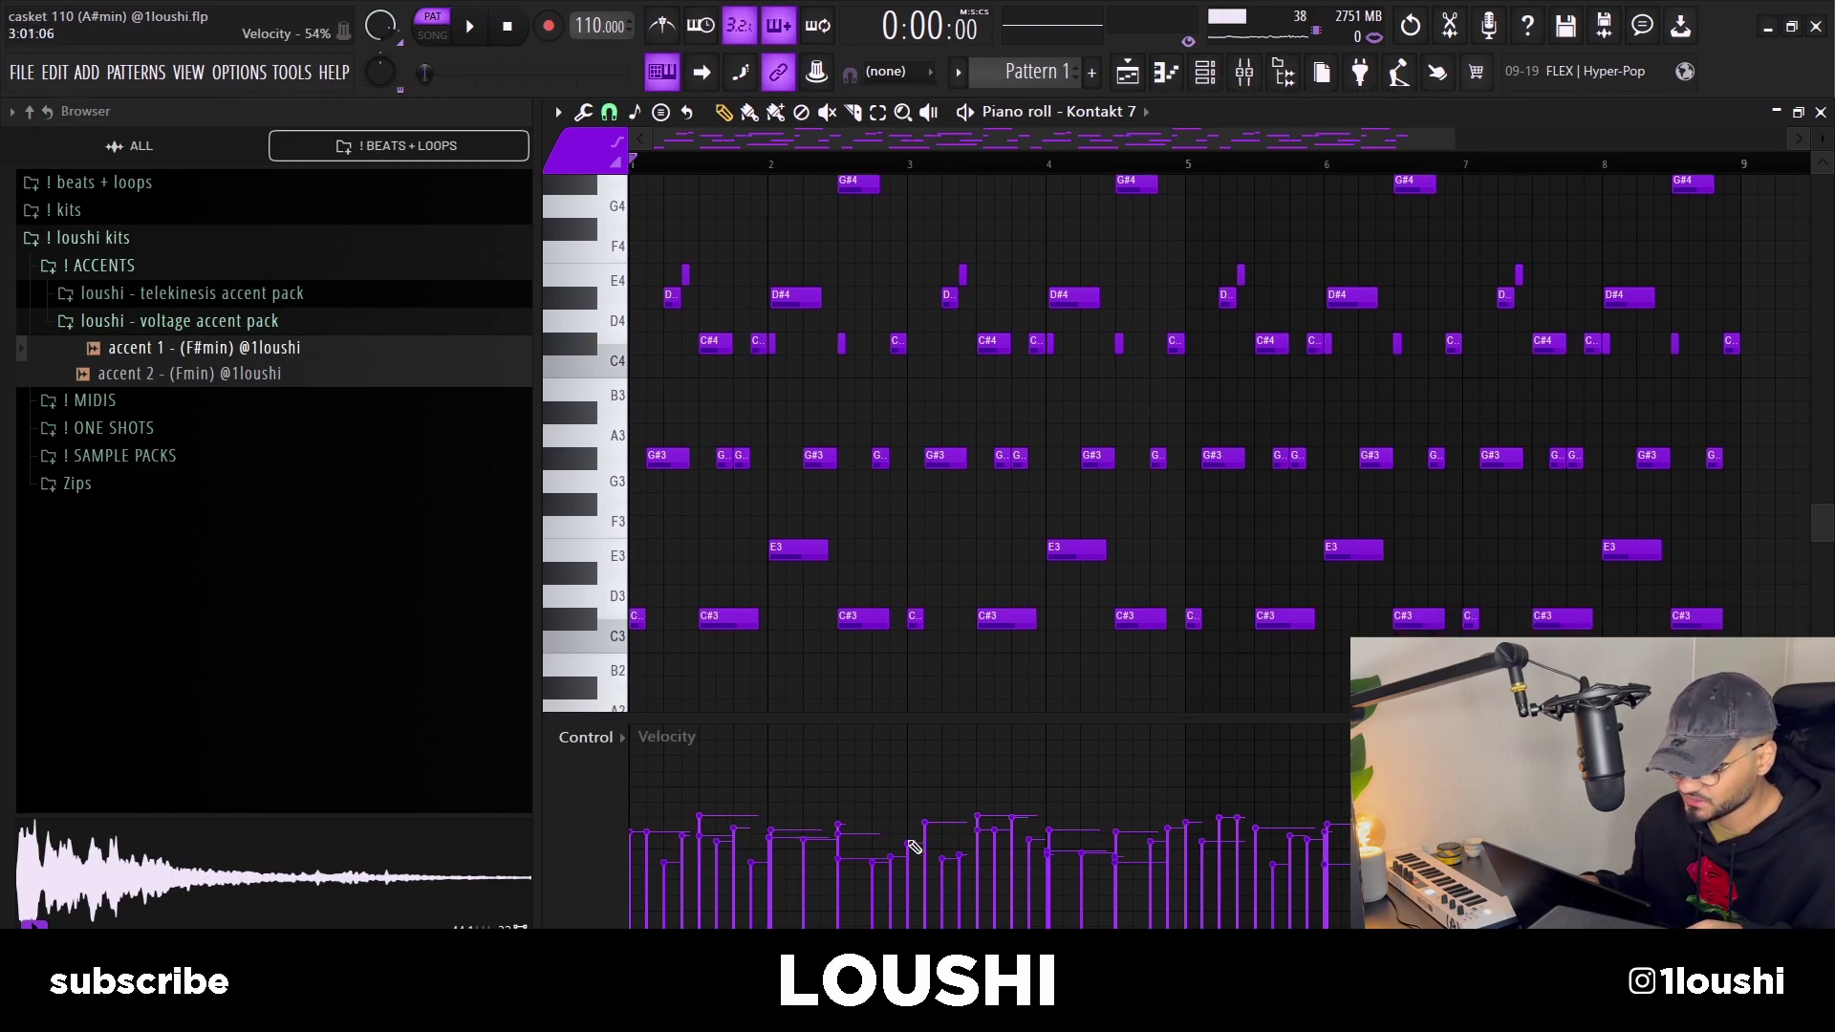
Step: Try scaling the velocities of all notes with the level scaling tool's multiply and offset controls
key("alt+x")
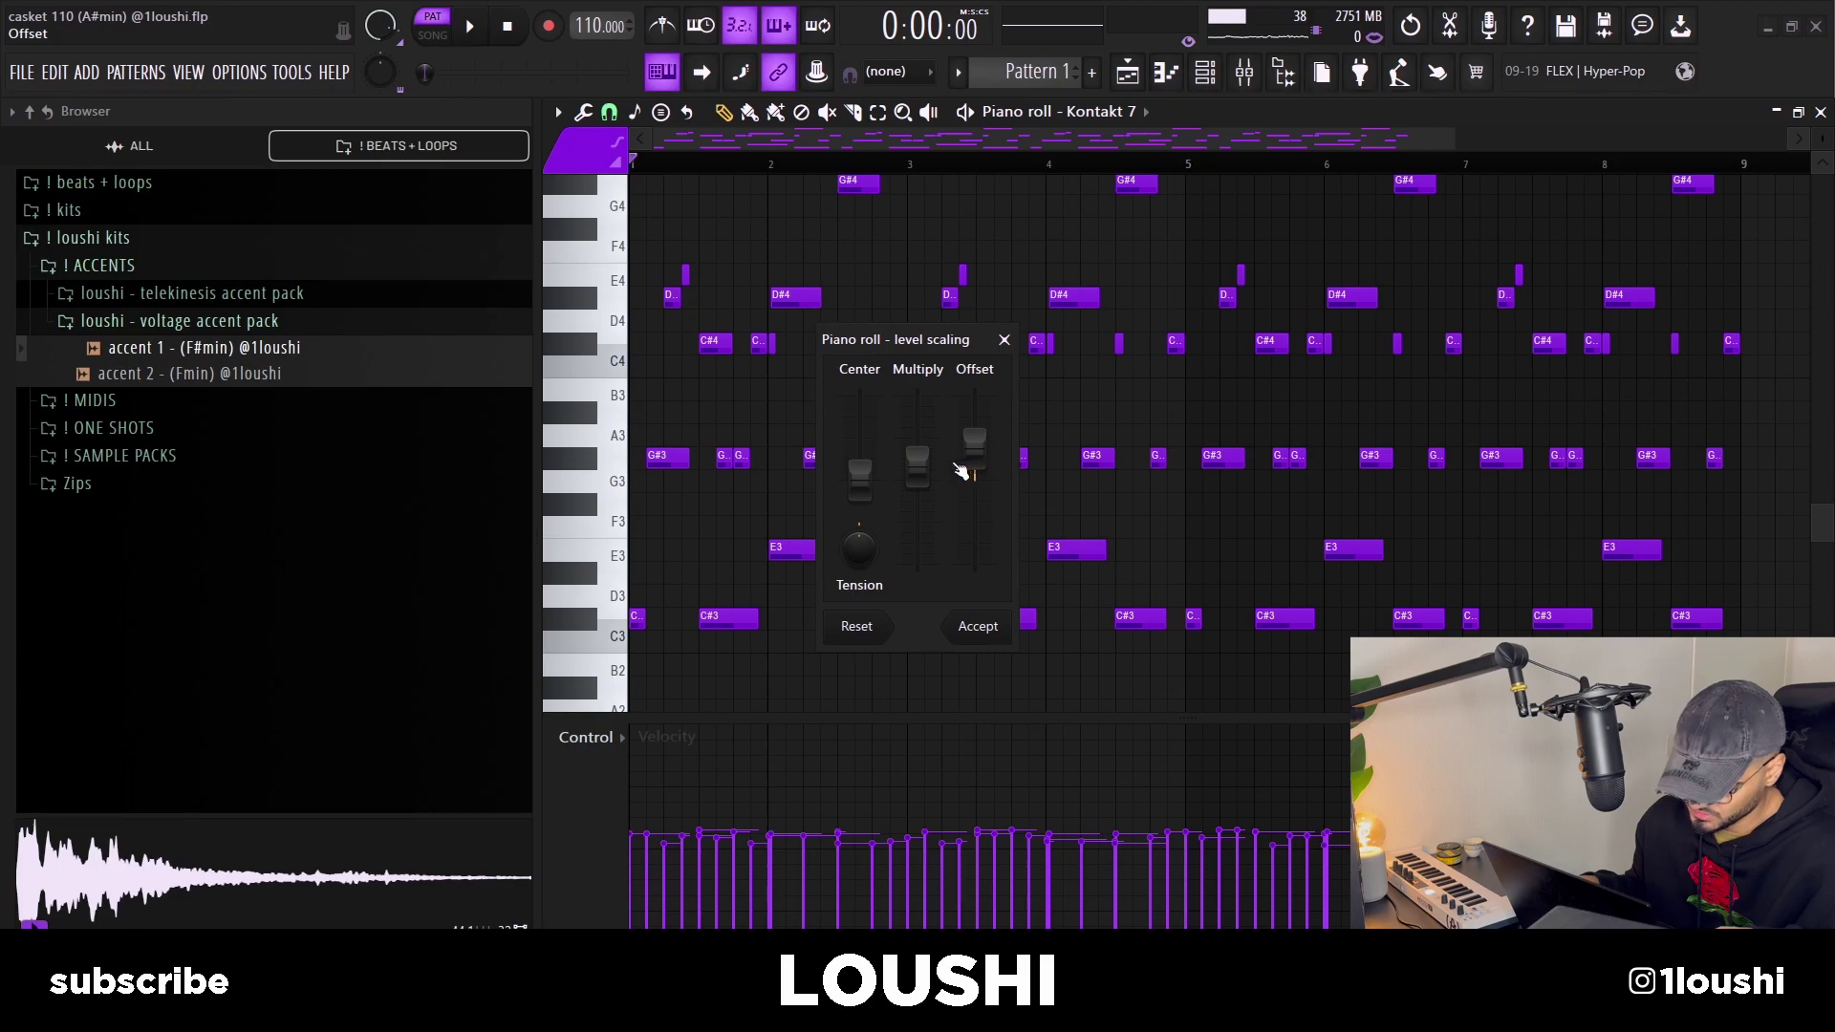
mouse_move(918, 466)
left_mouse_down()
mouse_move(917, 446)
mouse_move(973, 492)
mouse_move(917, 437)
left_mouse_up()
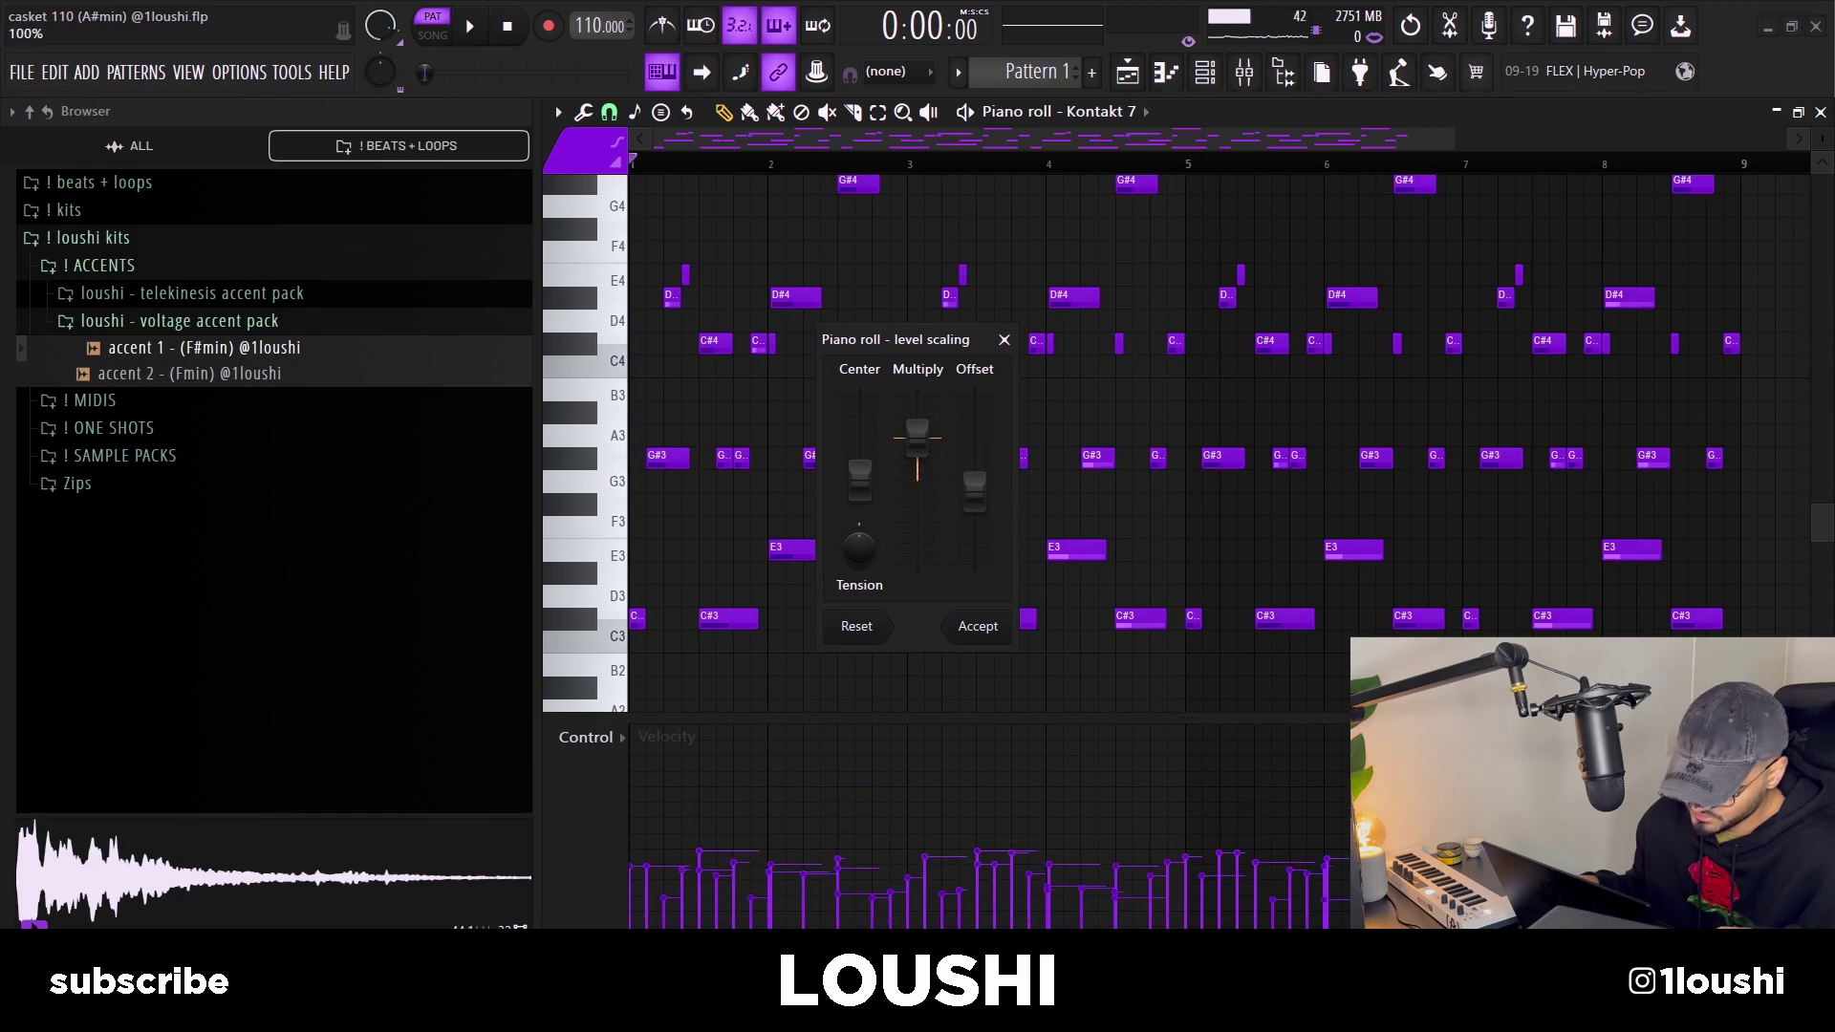
key("Return")
Step: Examine how the C#4, D#4 and E3 notes are offset from the grid at the starts of bars 2 and 4
scroll(760, 442, "up", 5)
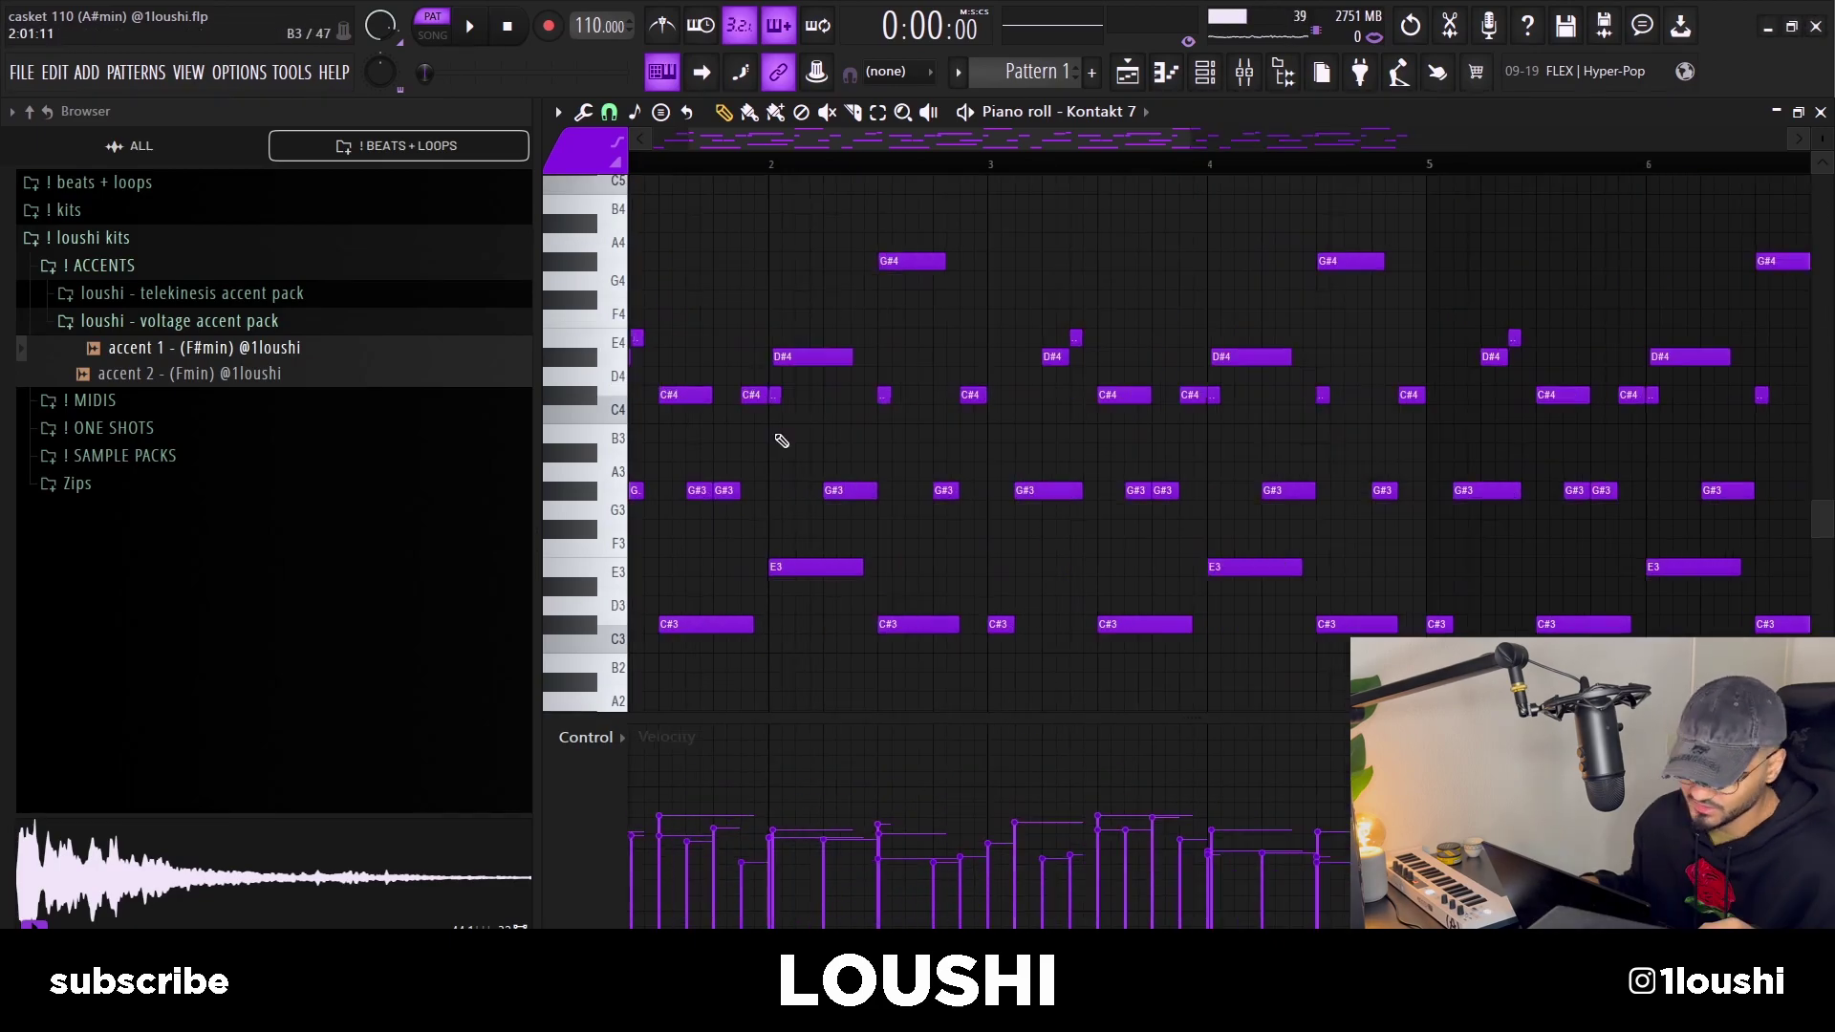
scroll(747, 444, "up", 4)
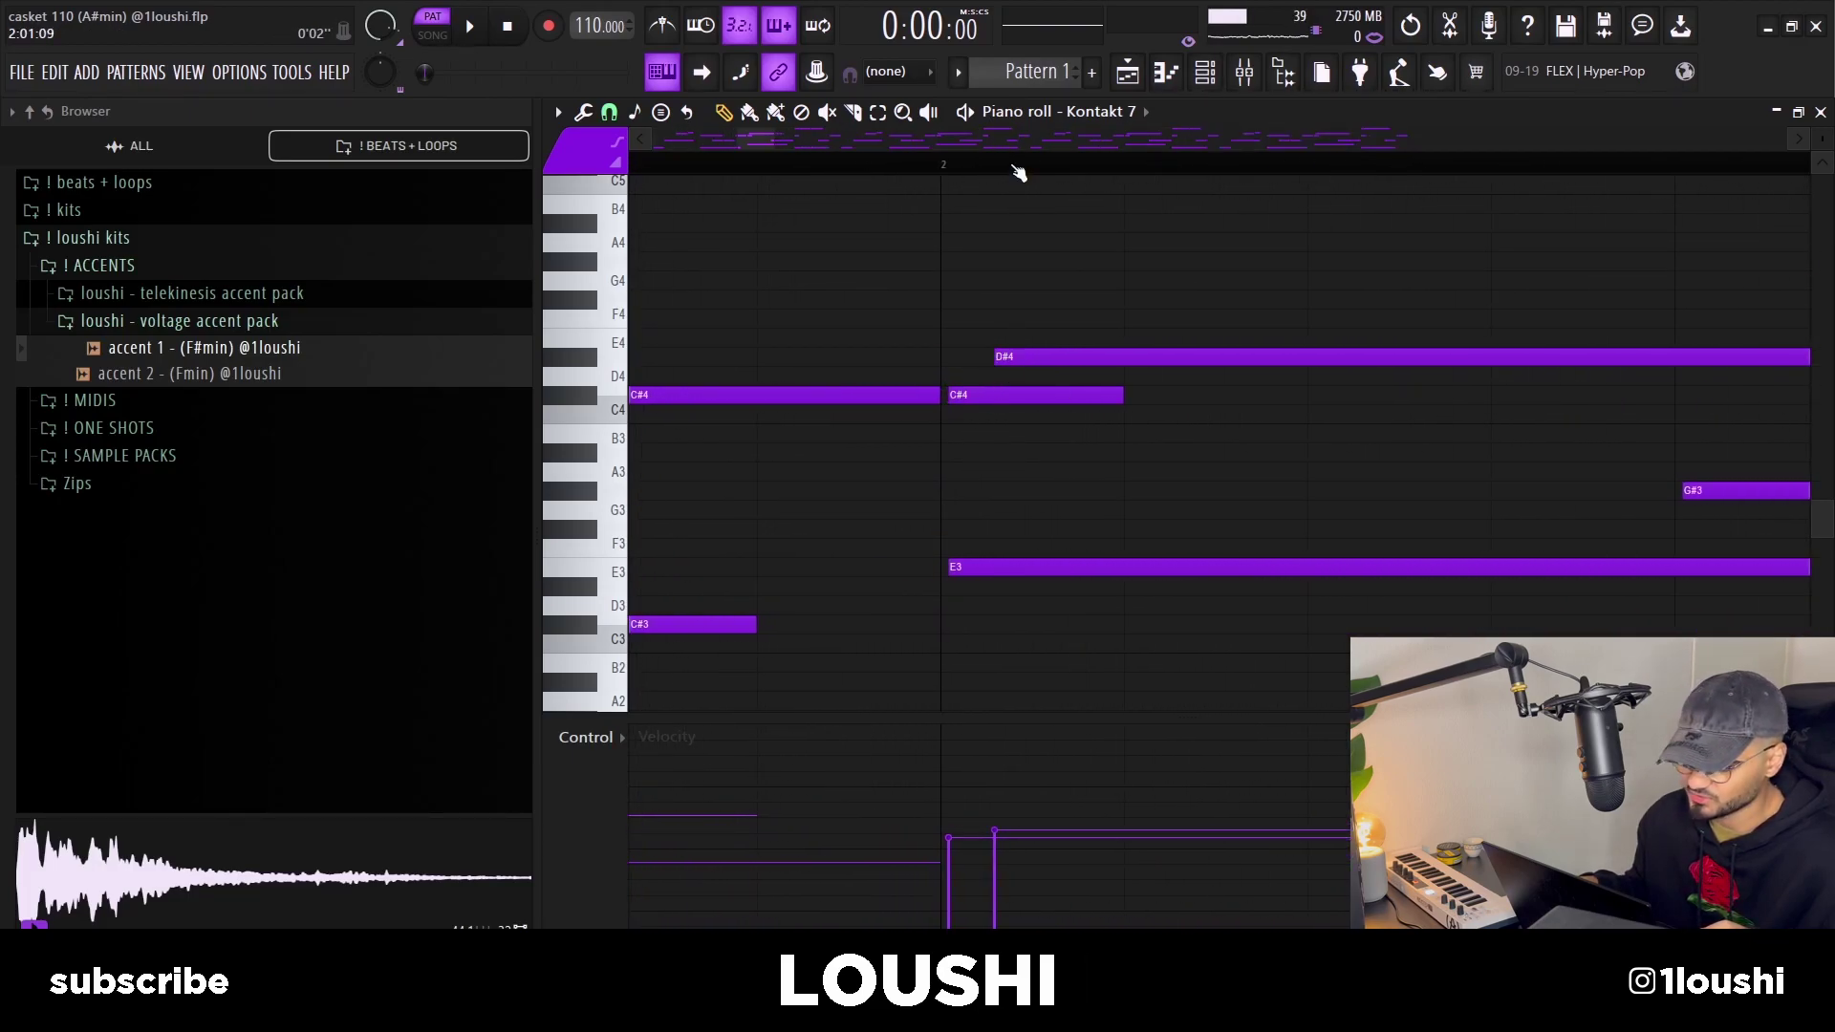
scroll(1031, 293, "down", 5)
scroll(999, 532, "up", 5)
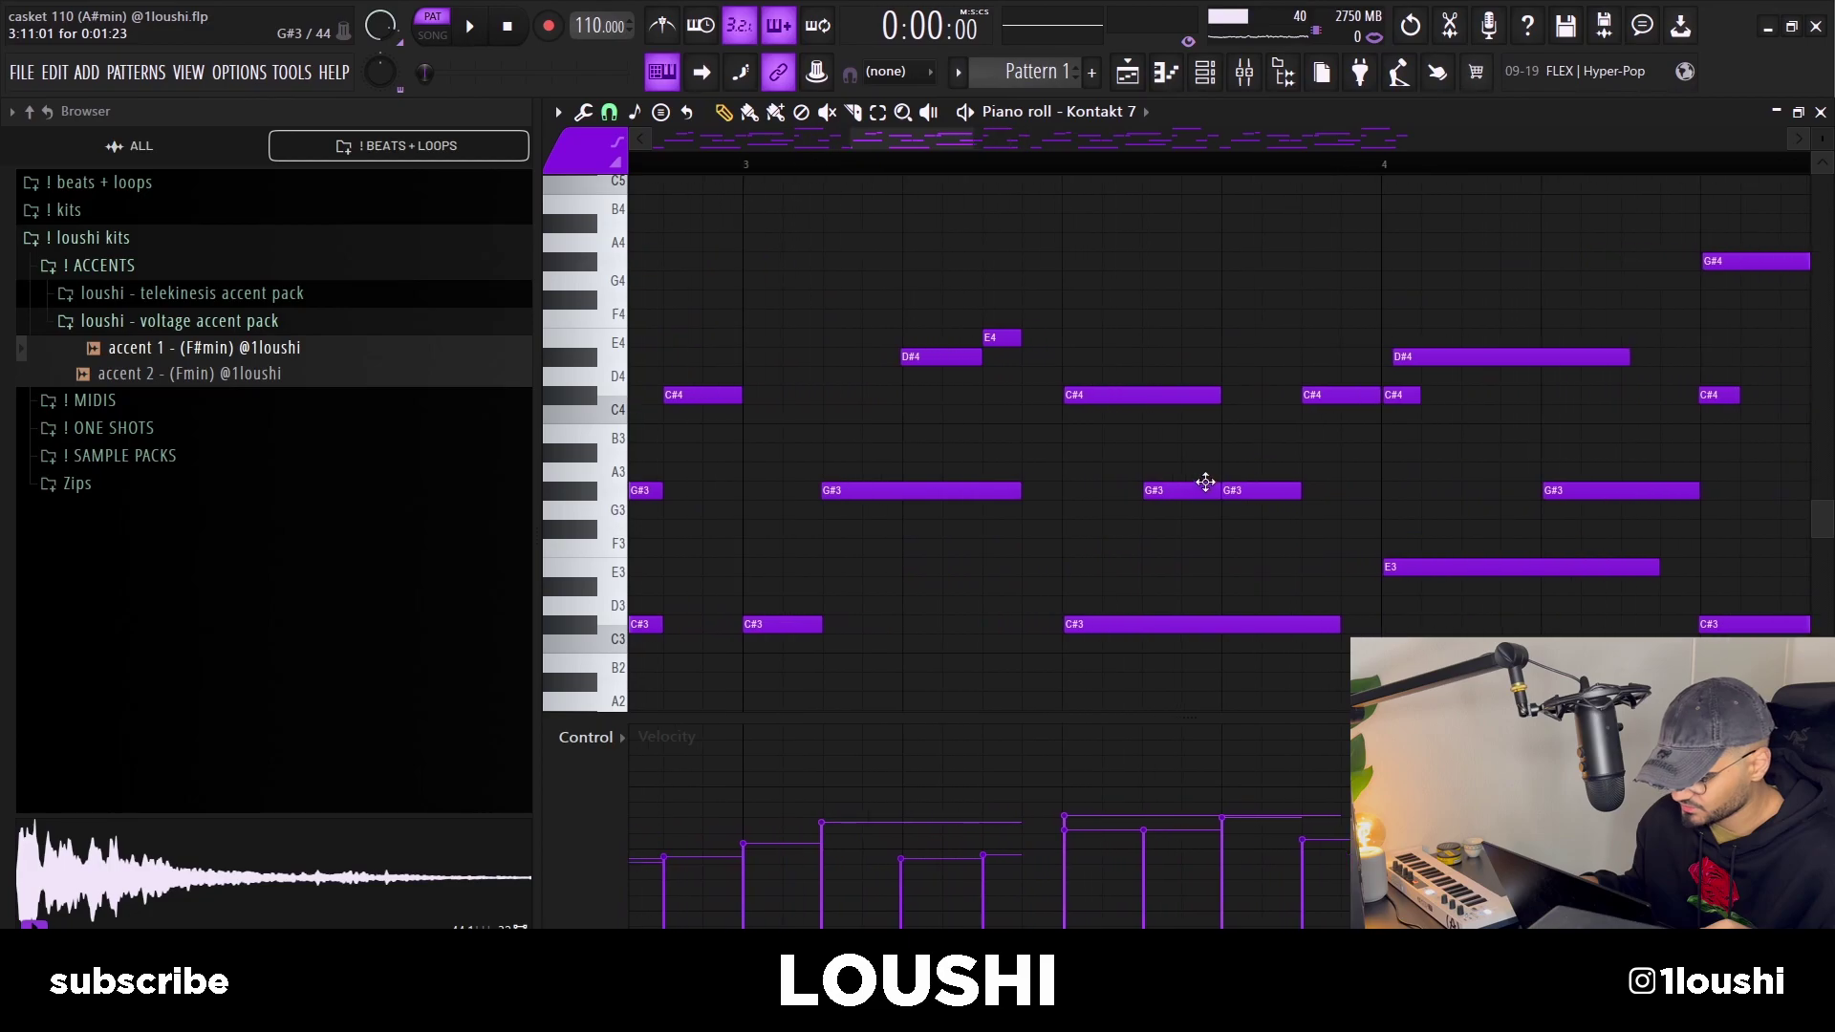
scroll(1338, 401, "up", 4)
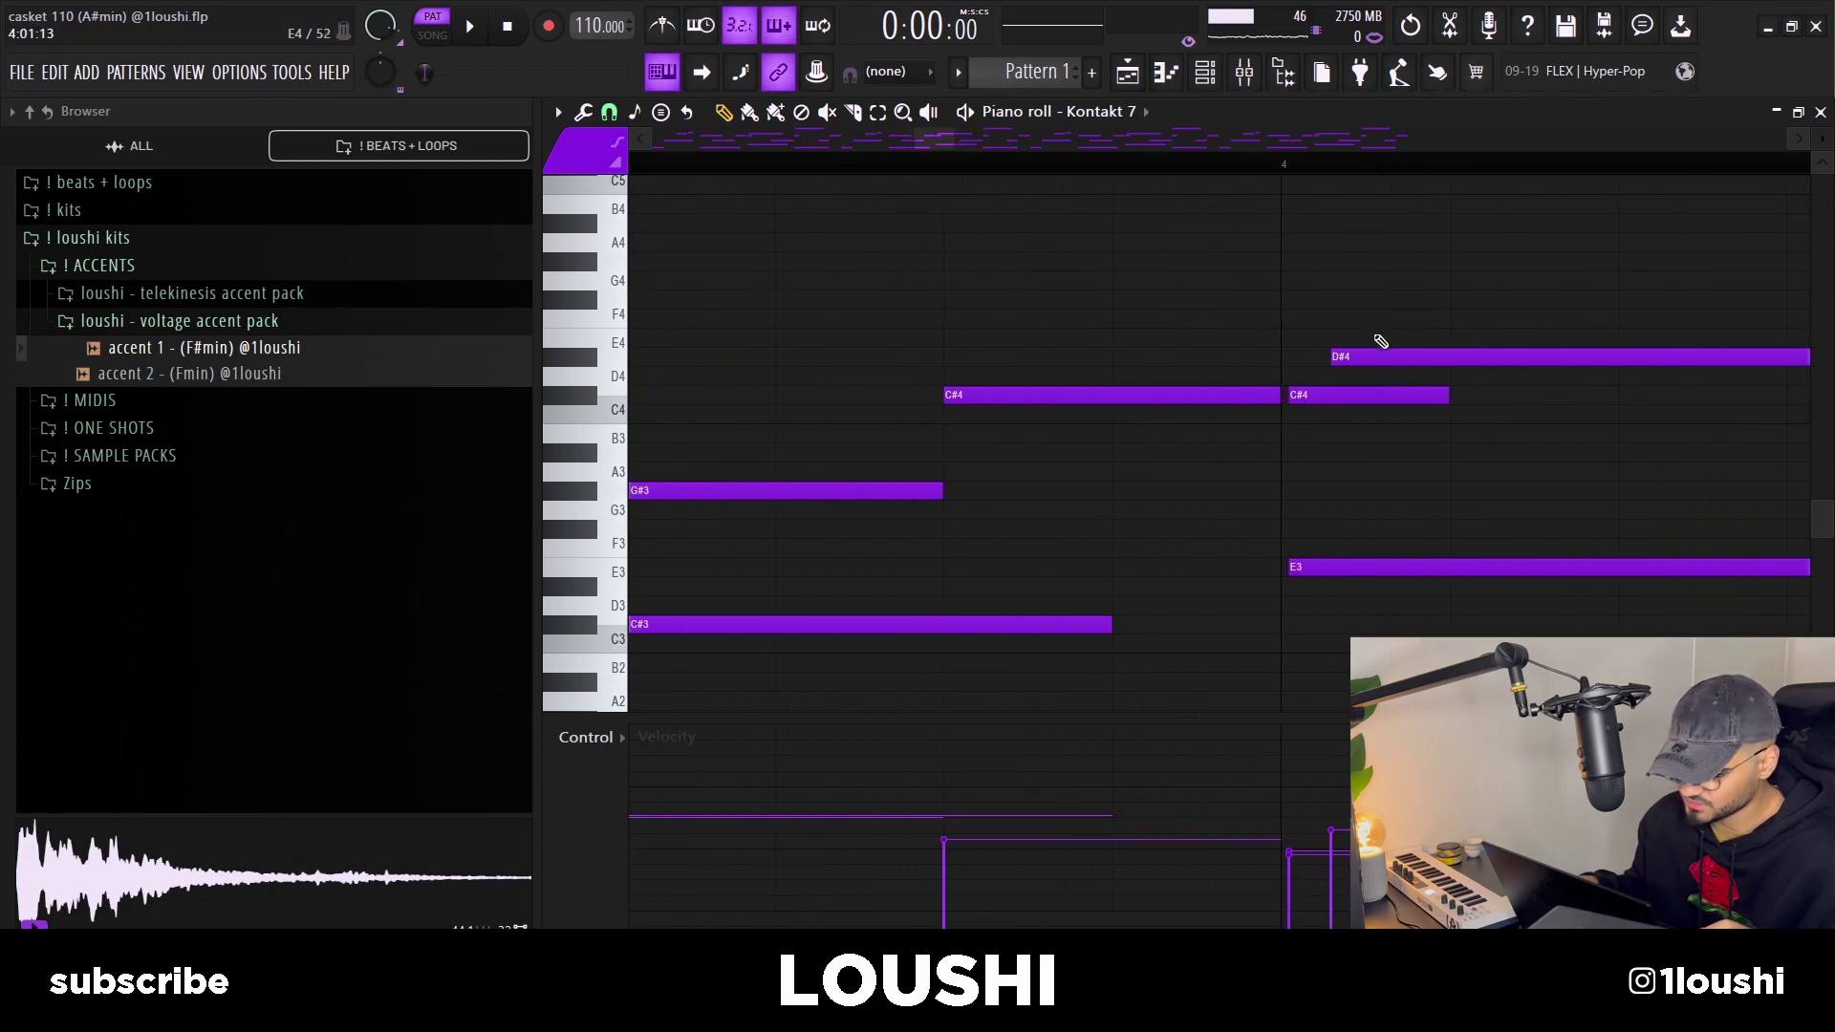
scroll(1381, 341, "down", 5)
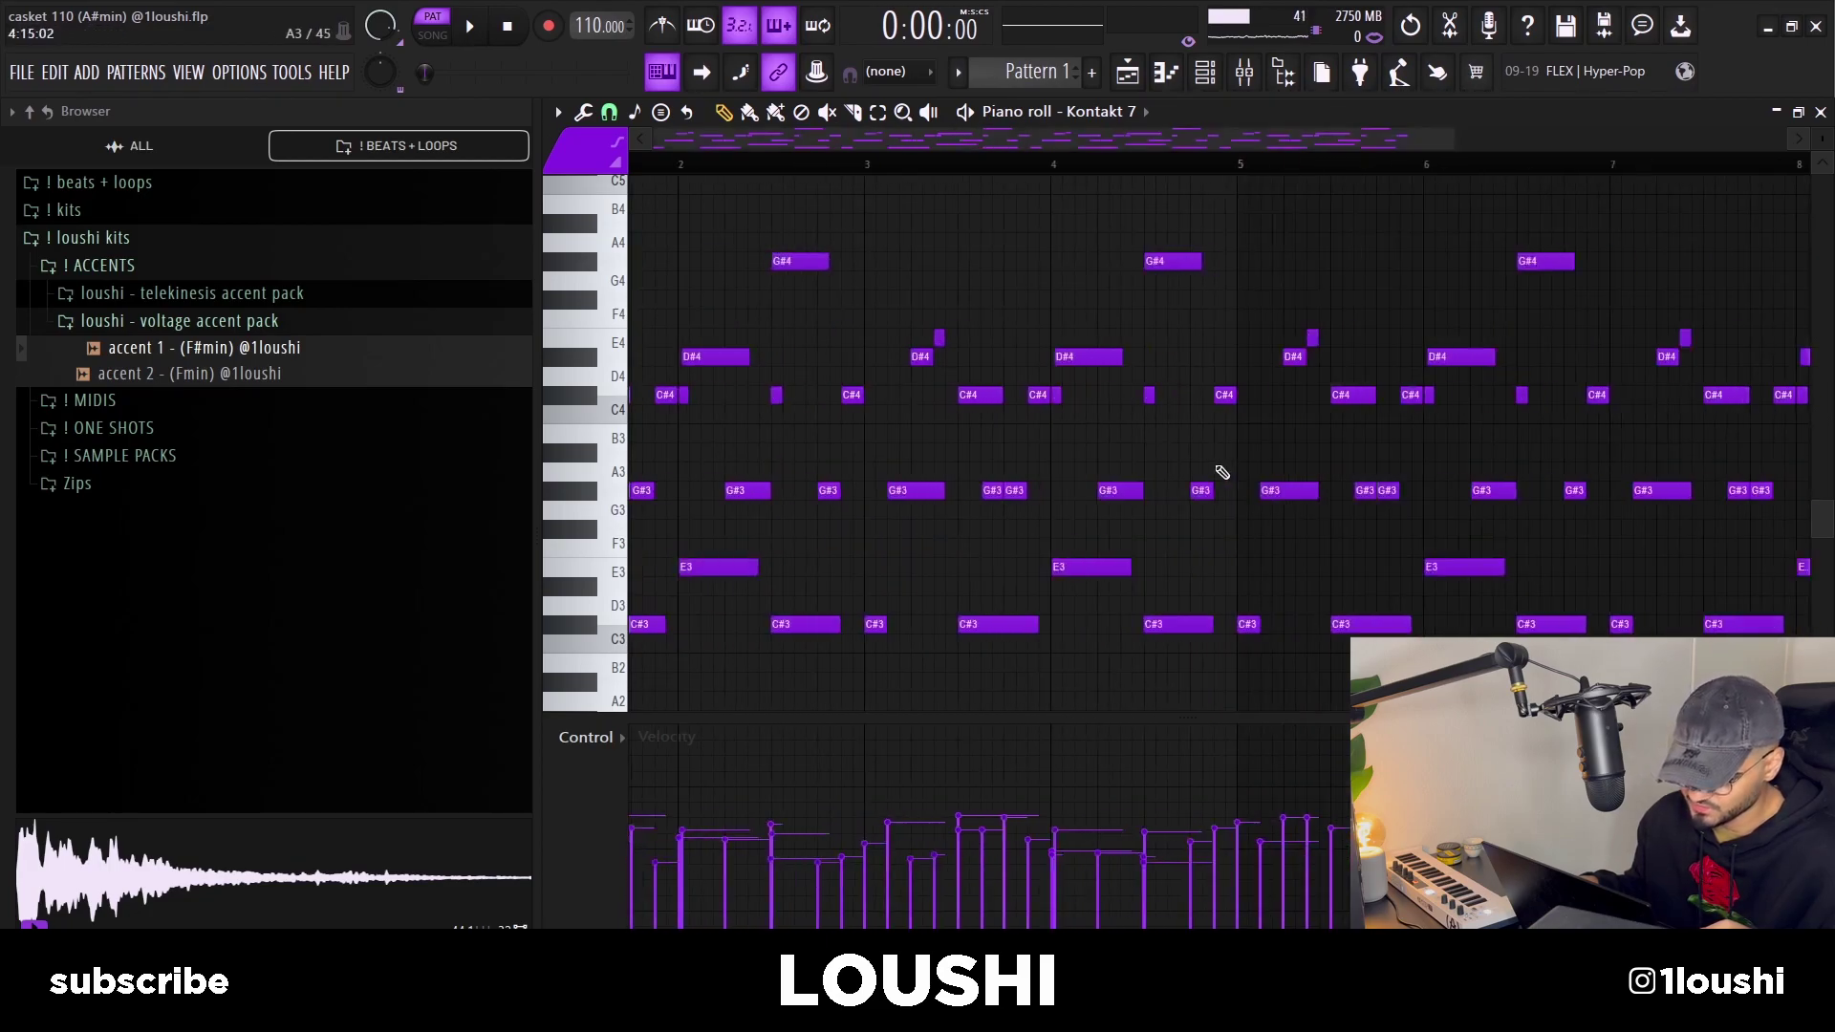
Step: Open soothe2 from the mixer's Insert 1 and inspect its depth settings and frequency curve
left_click(1254, 77)
left_click(1681, 191)
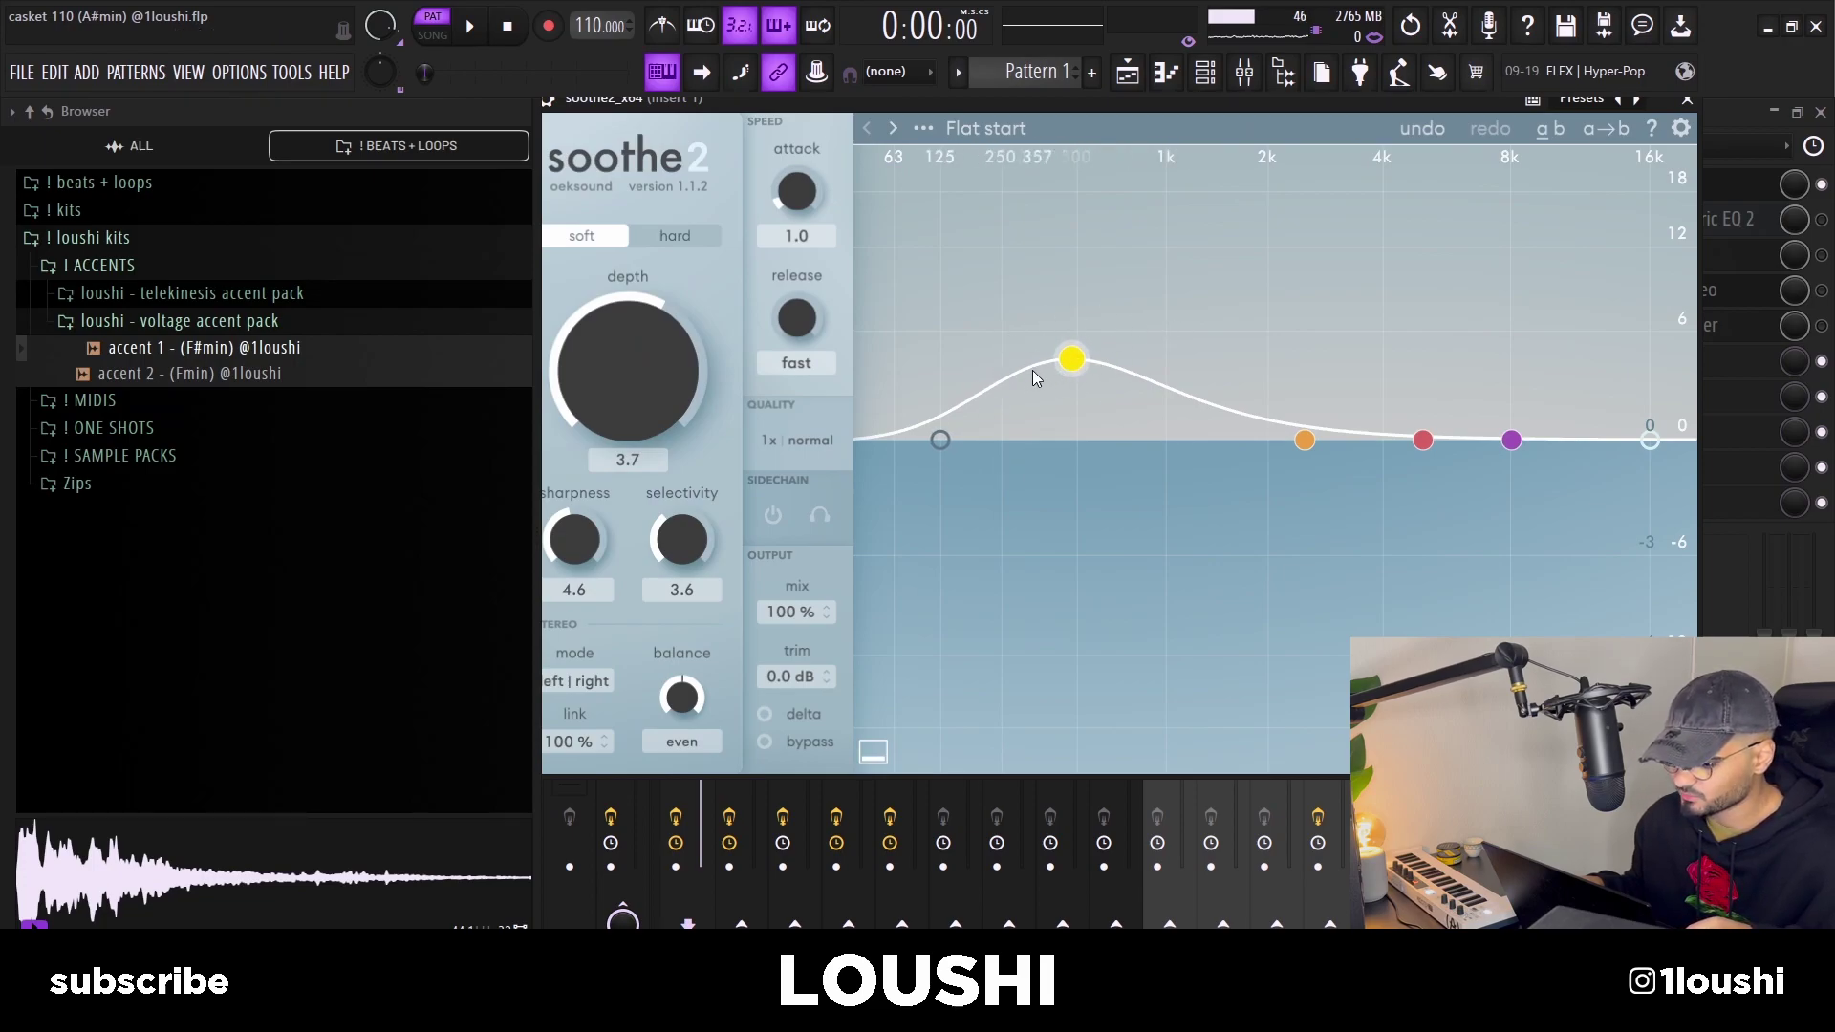
key("space")
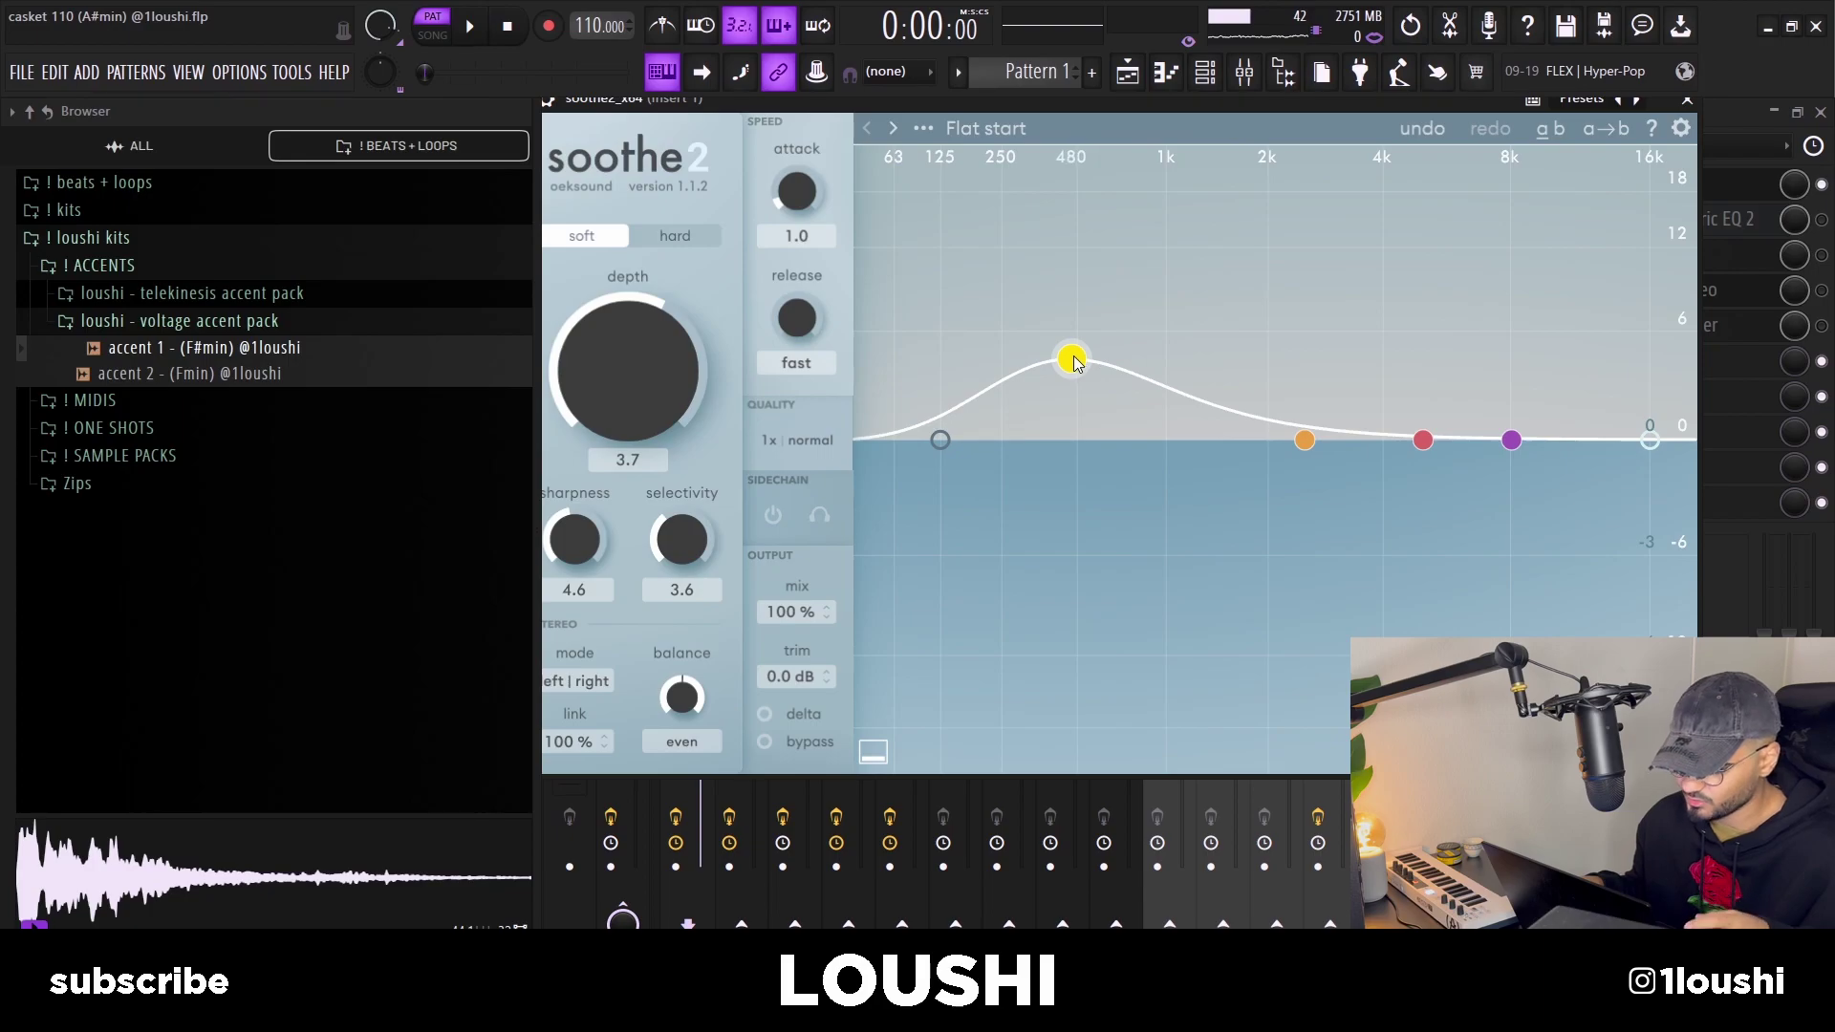
Step: Inspect the Fruity Parametric EQ 2 filter curve and the DAWLP vinyl settings on Insert 1, and close them
left_click(1702, 225)
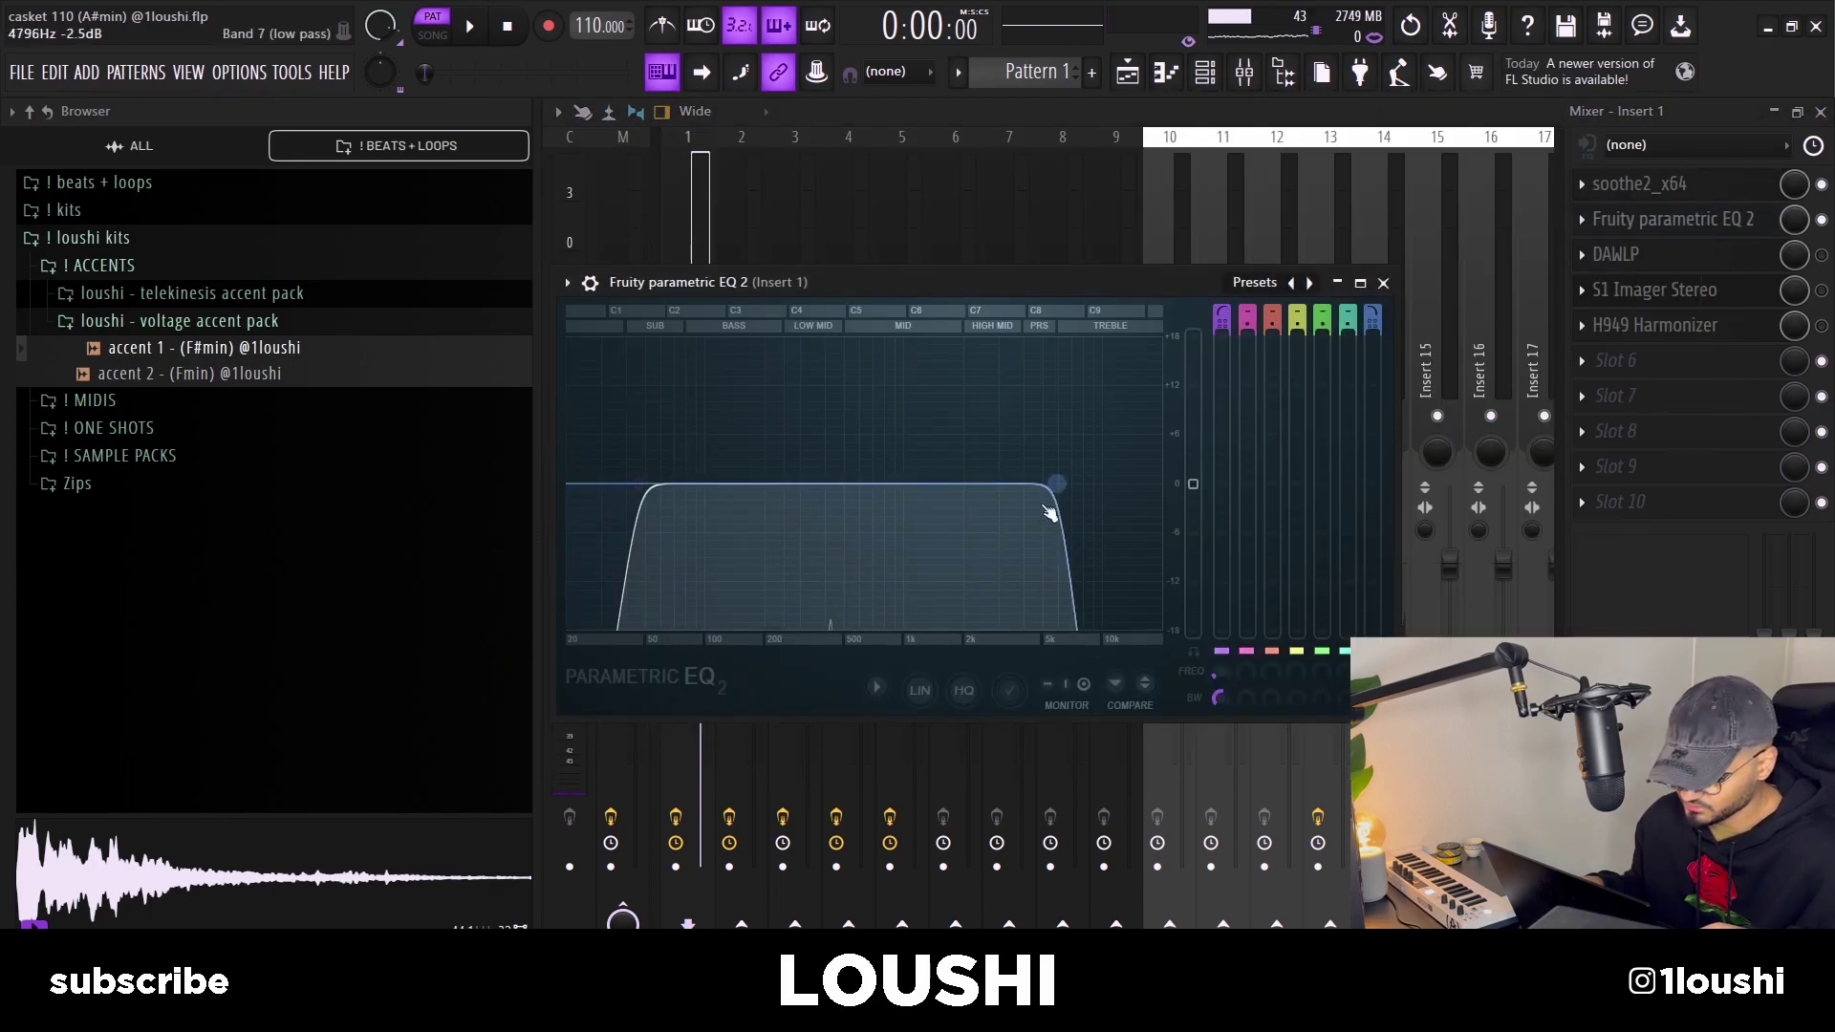
left_click_drag(1200, 311, 1211, 280)
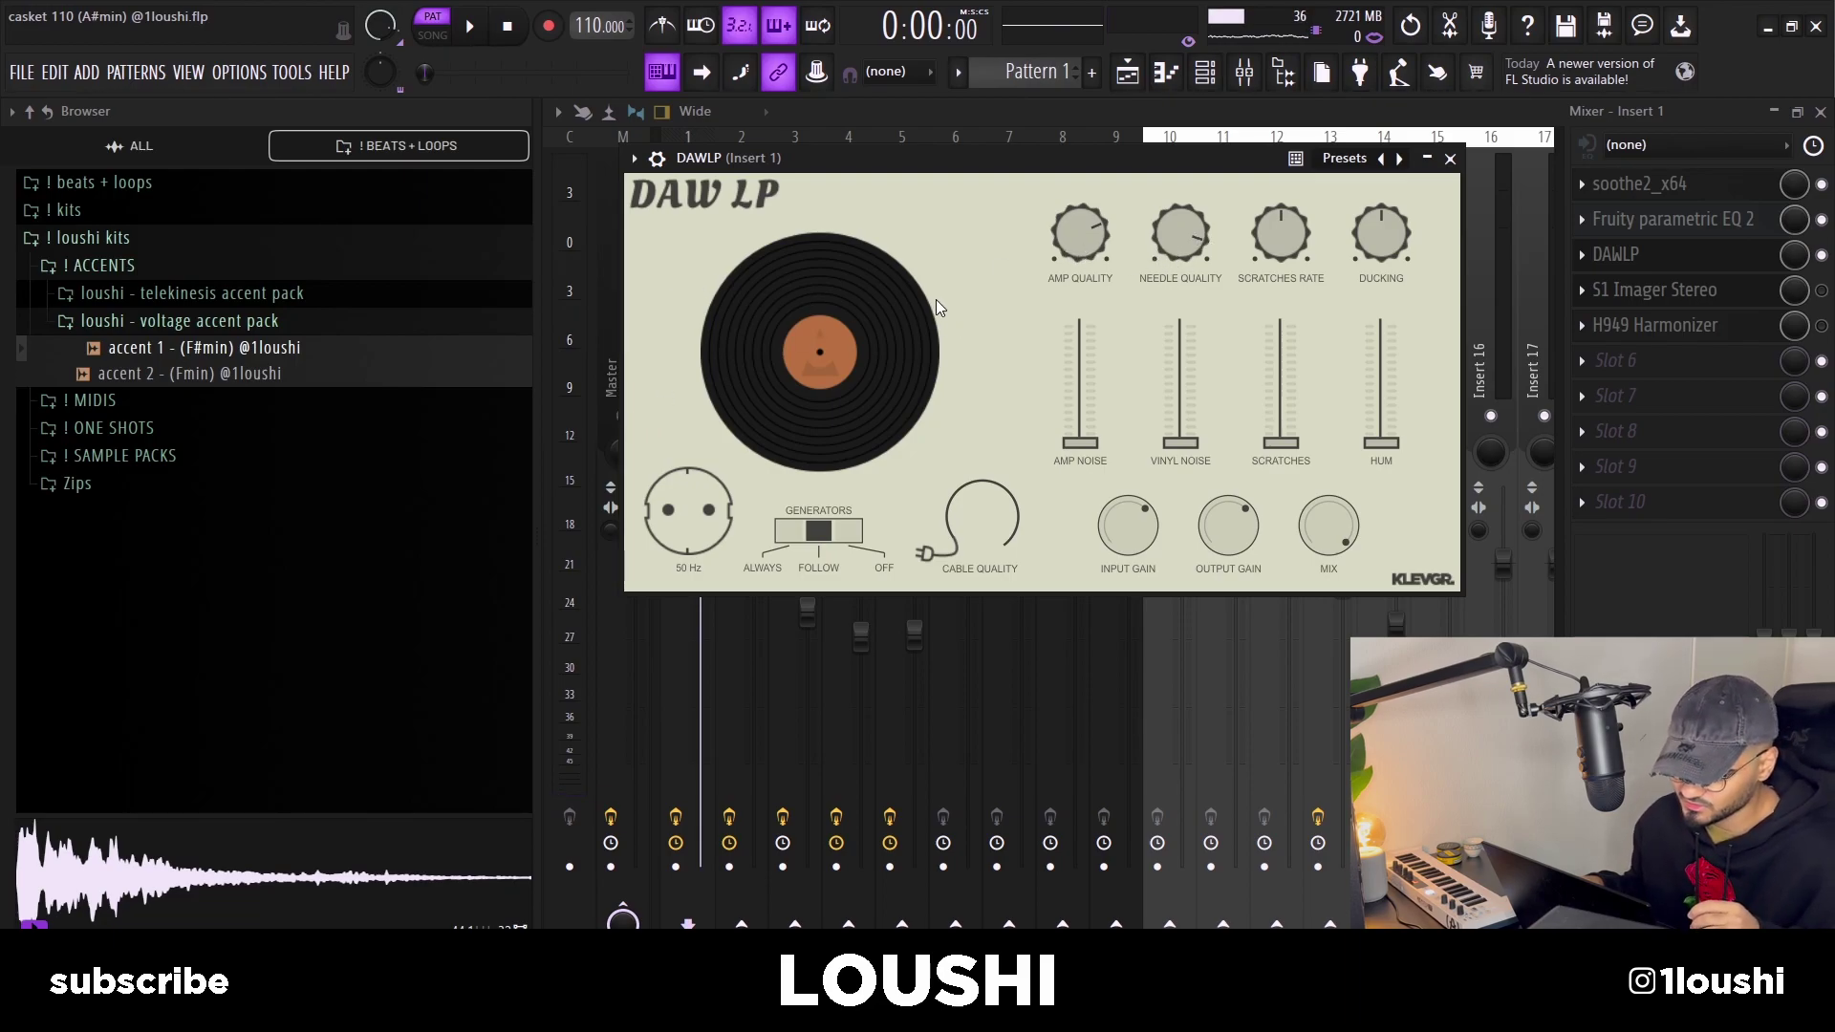
left_click_drag(1011, 158, 968, 148)
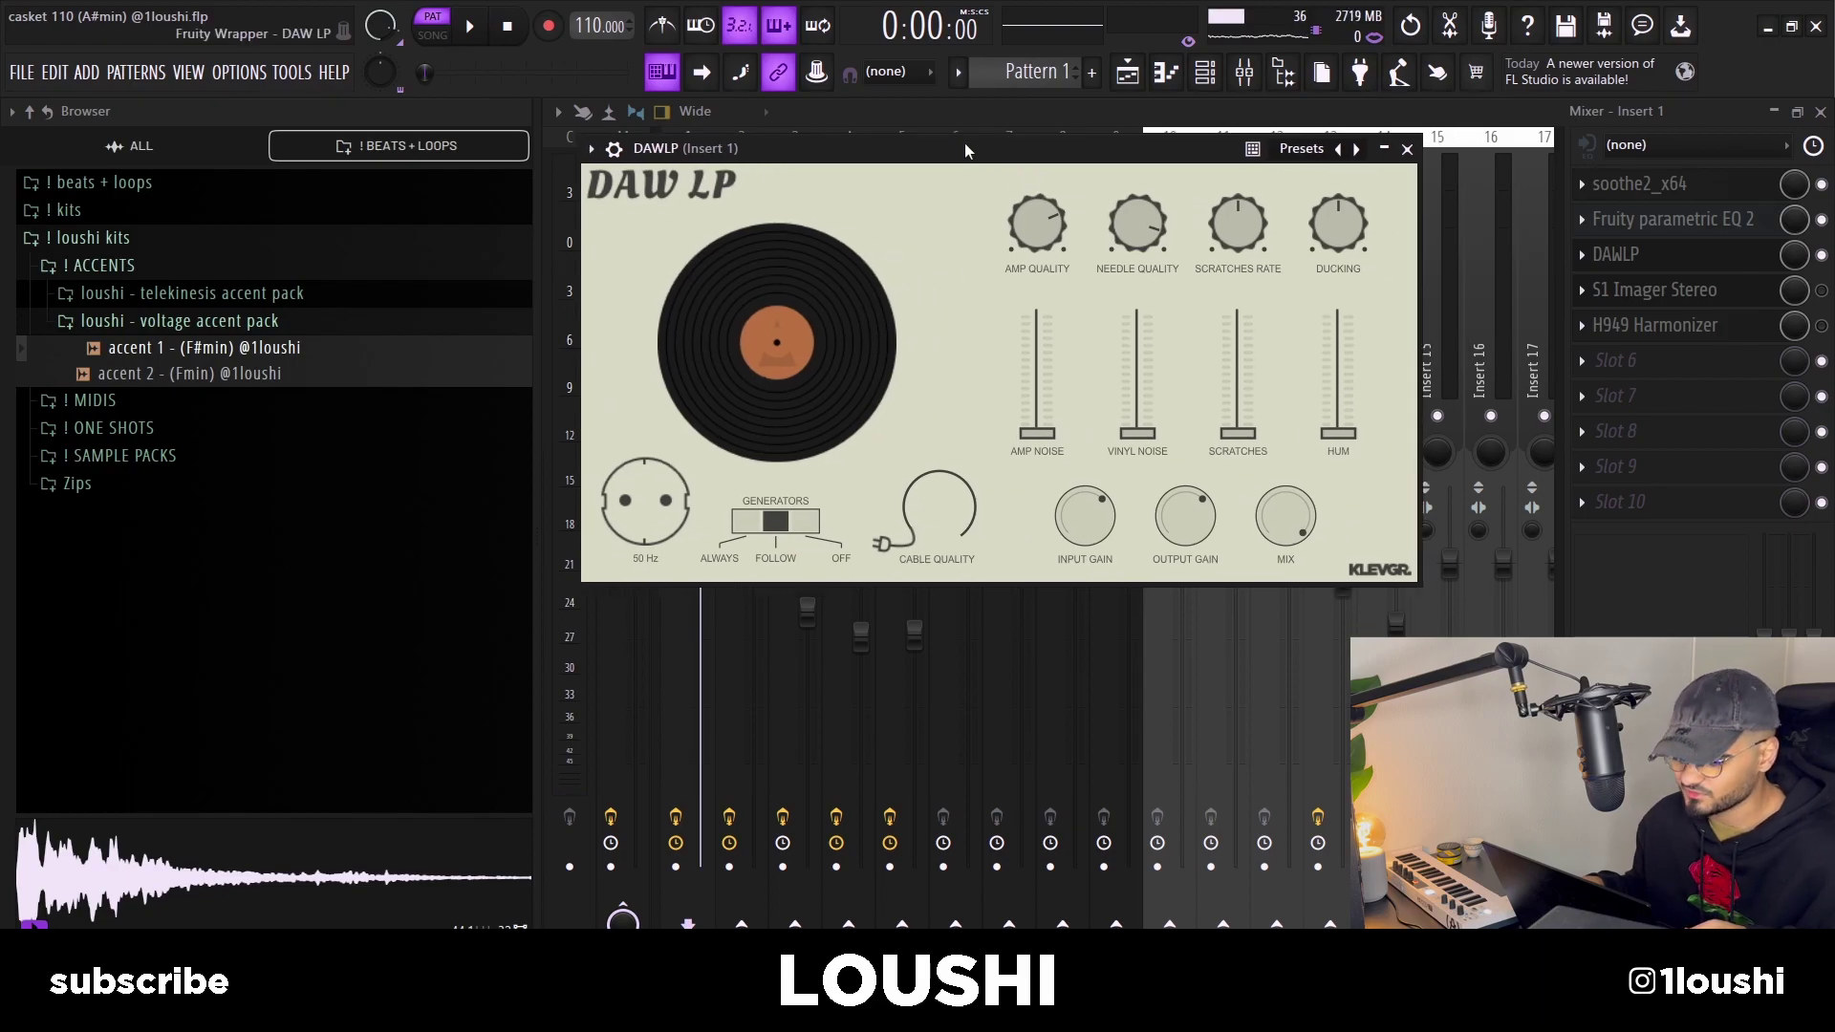
left_click(1407, 149)
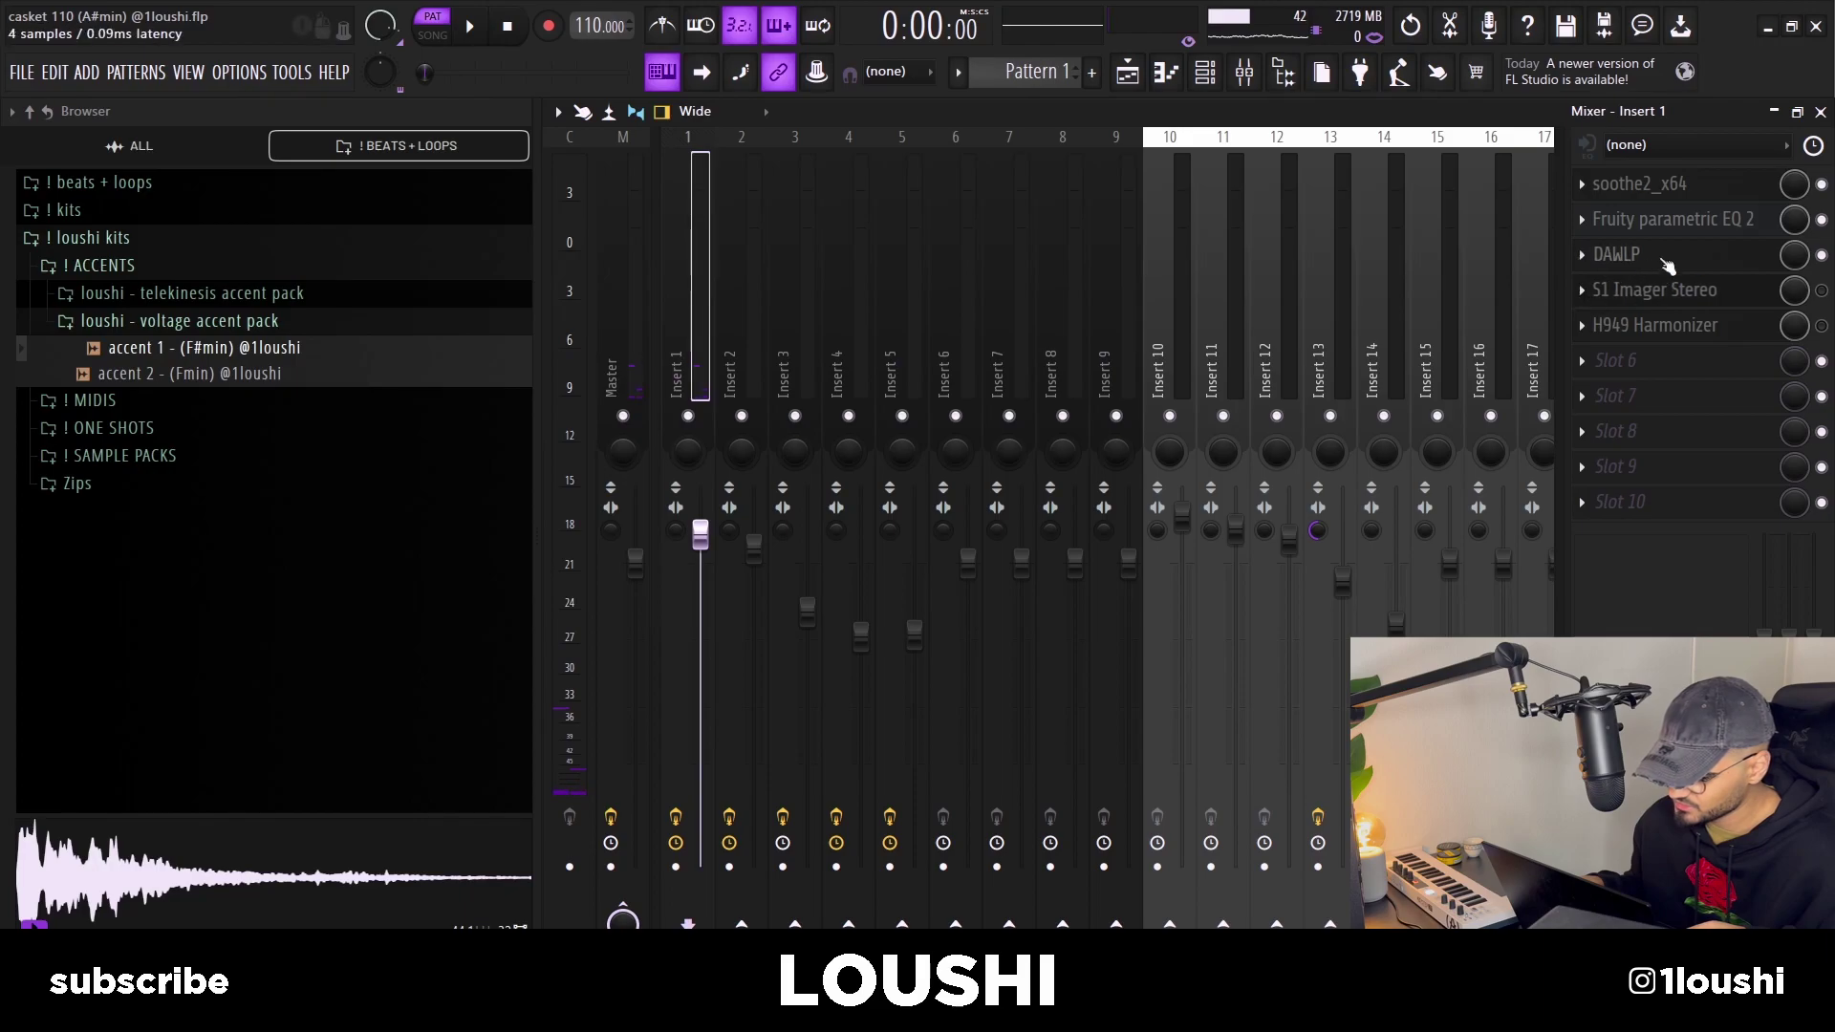
Step: Enable S1 Imager Stereo on Insert 1 and set its width to 0.05
left_click(1821, 289)
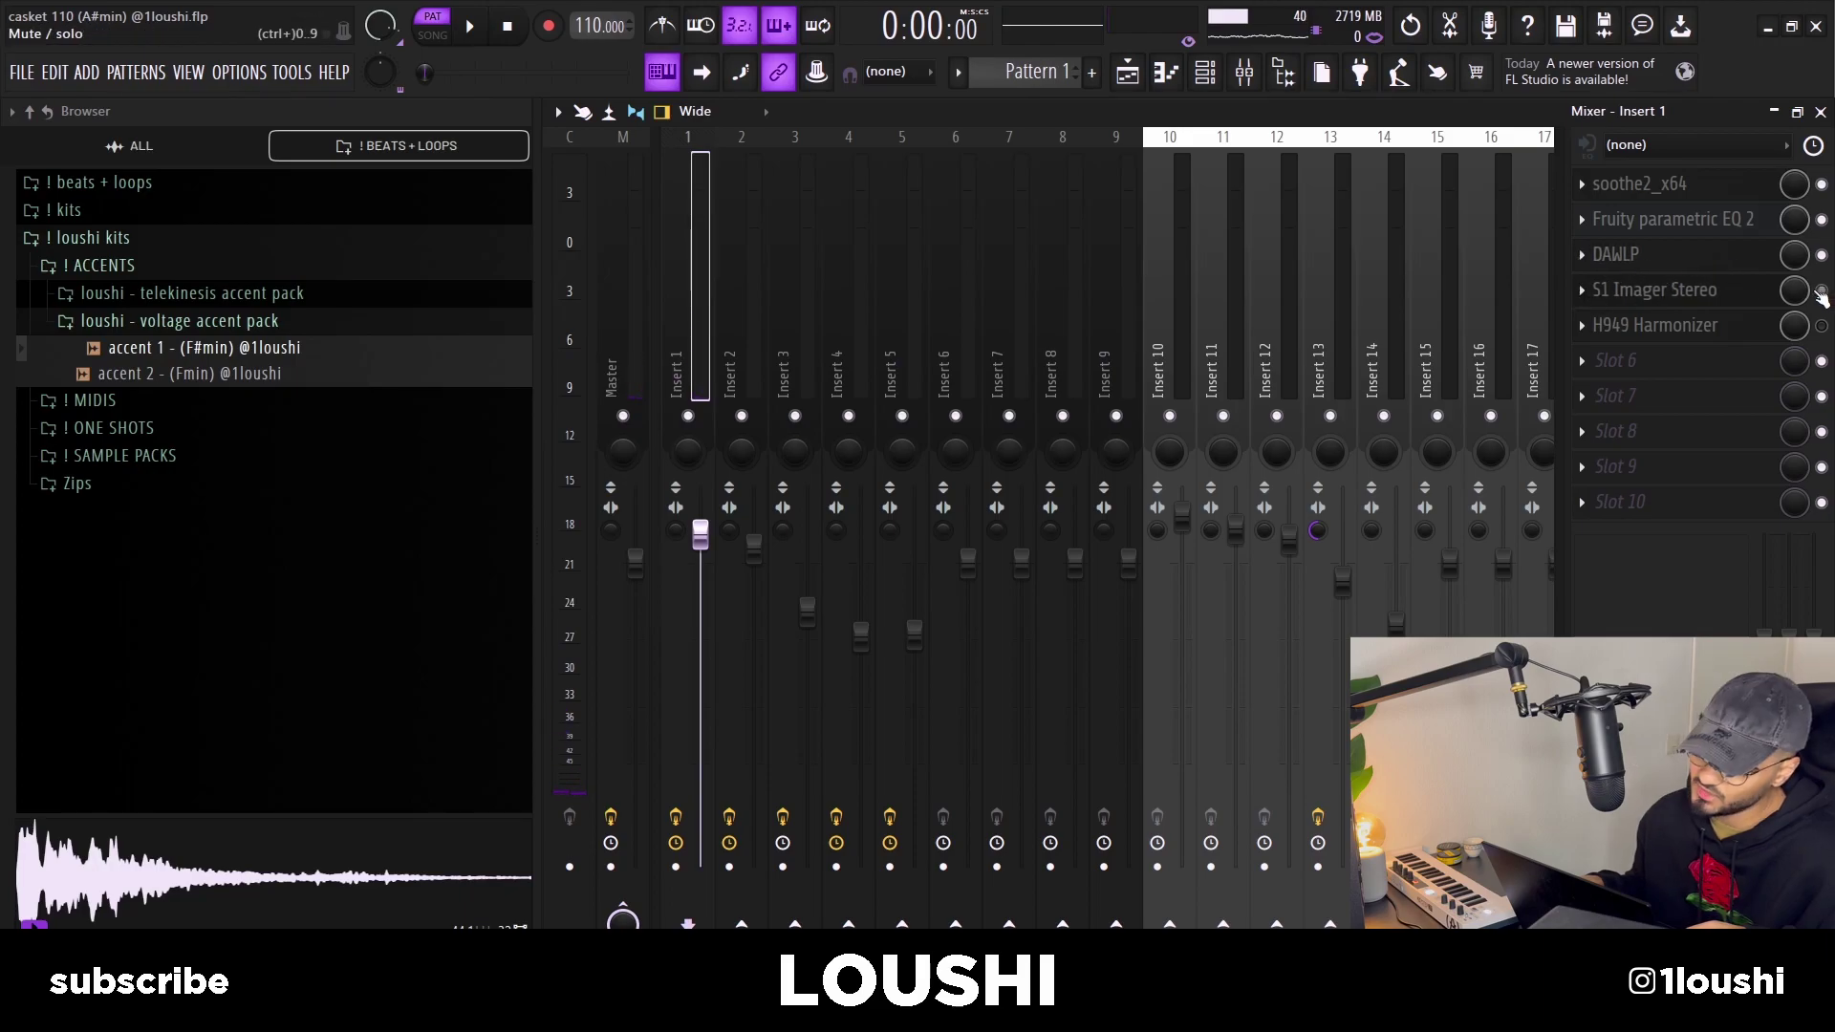
left_click(1637, 302)
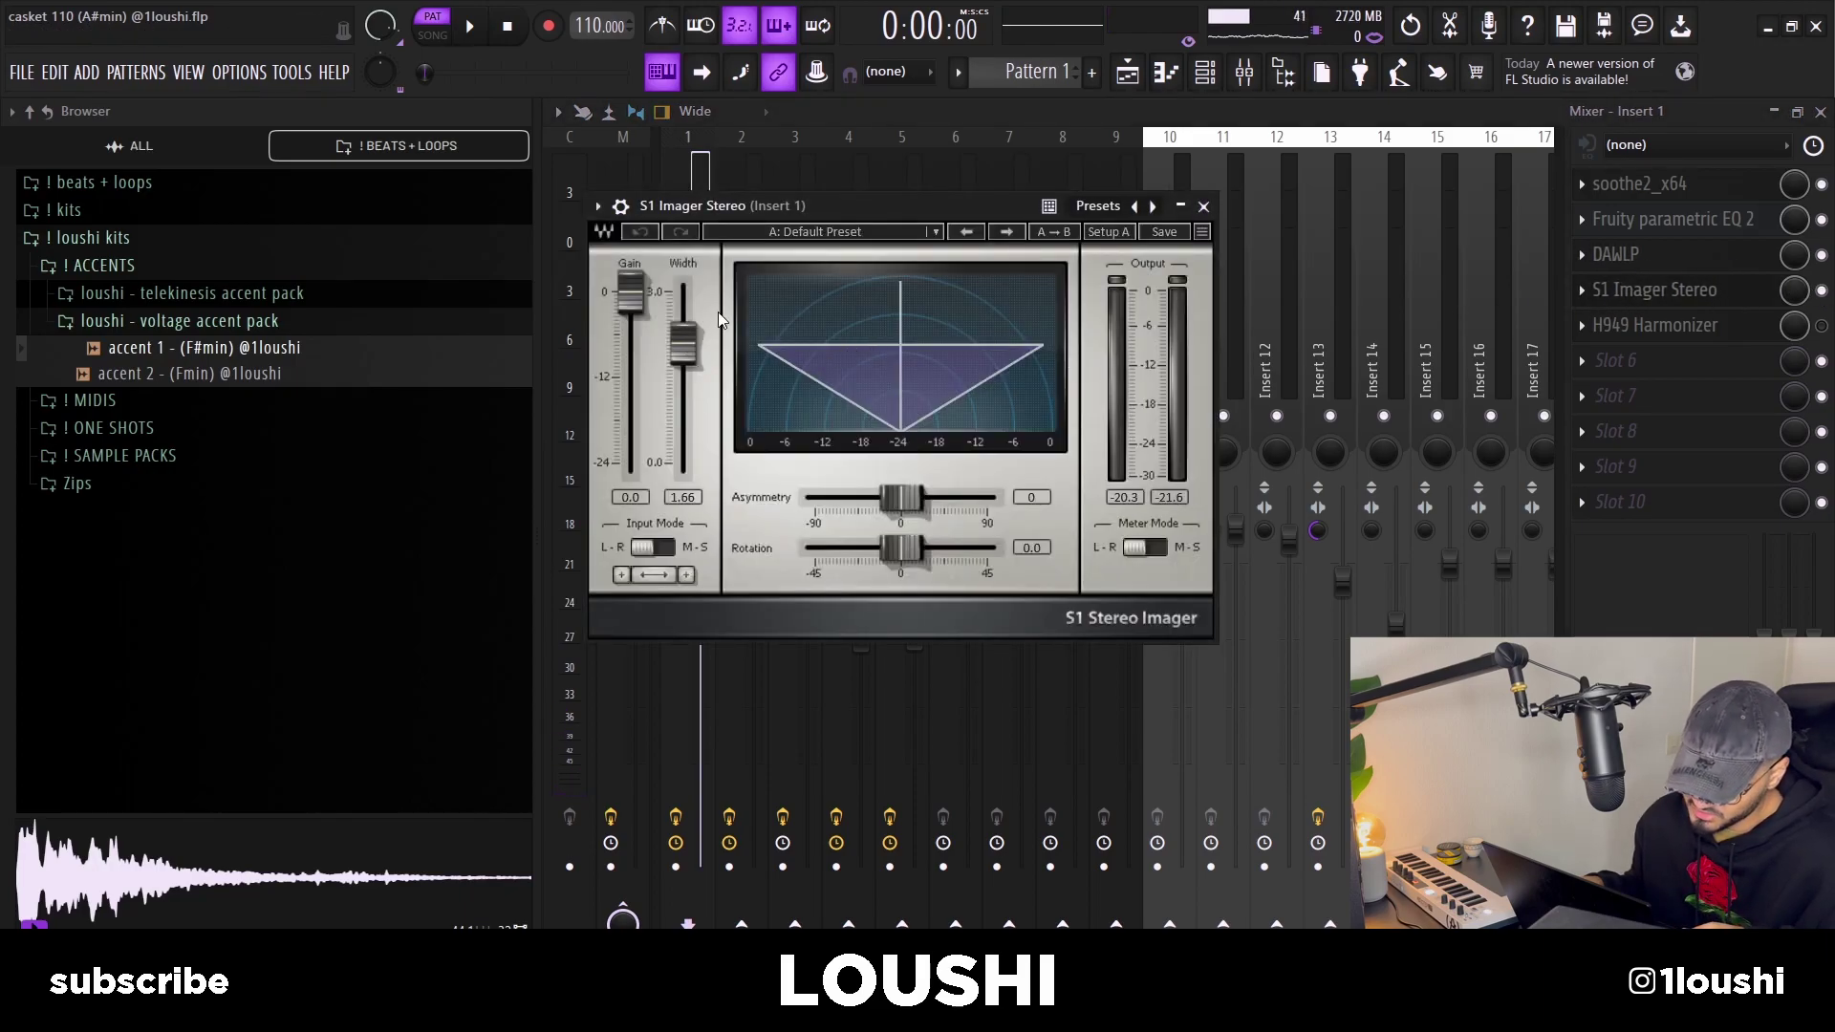
left_click_drag(683, 344, 686, 455)
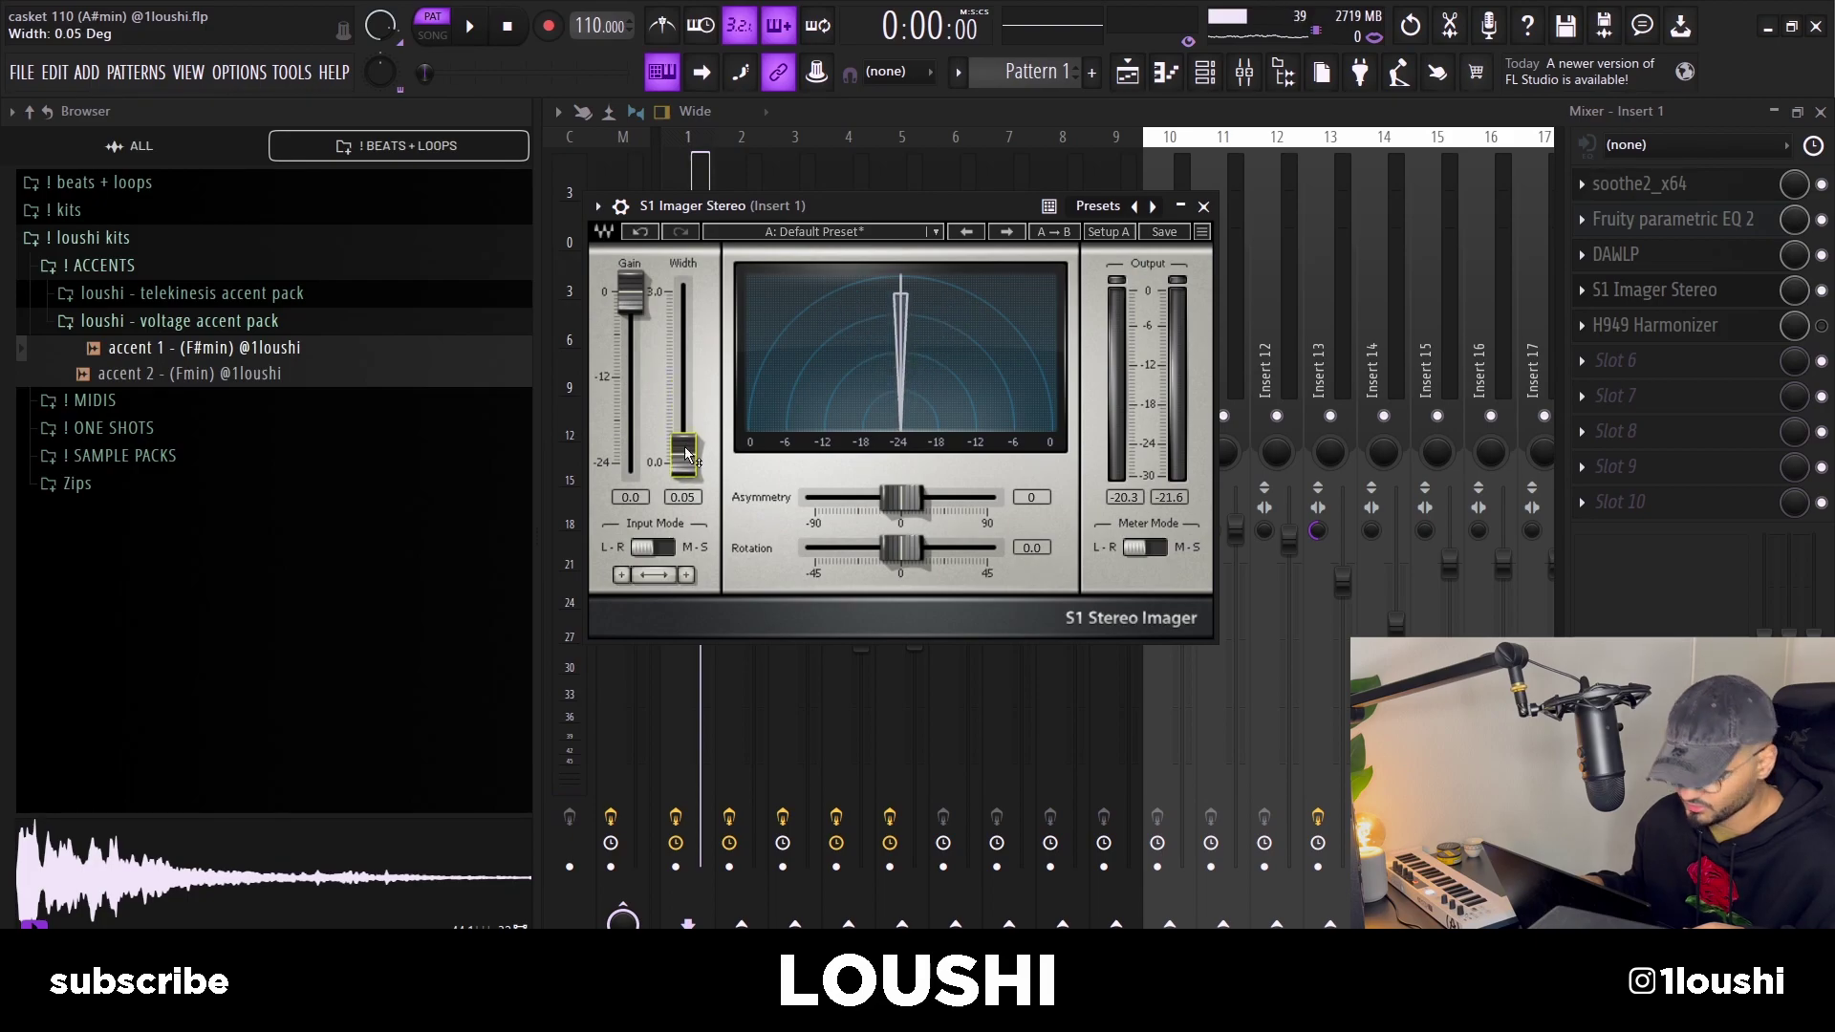
left_click(1203, 205)
Step: Inspect the H949 Harmonizer's pitch ratio, delay and mix settings on Insert 1, and close it
left_click(1654, 325)
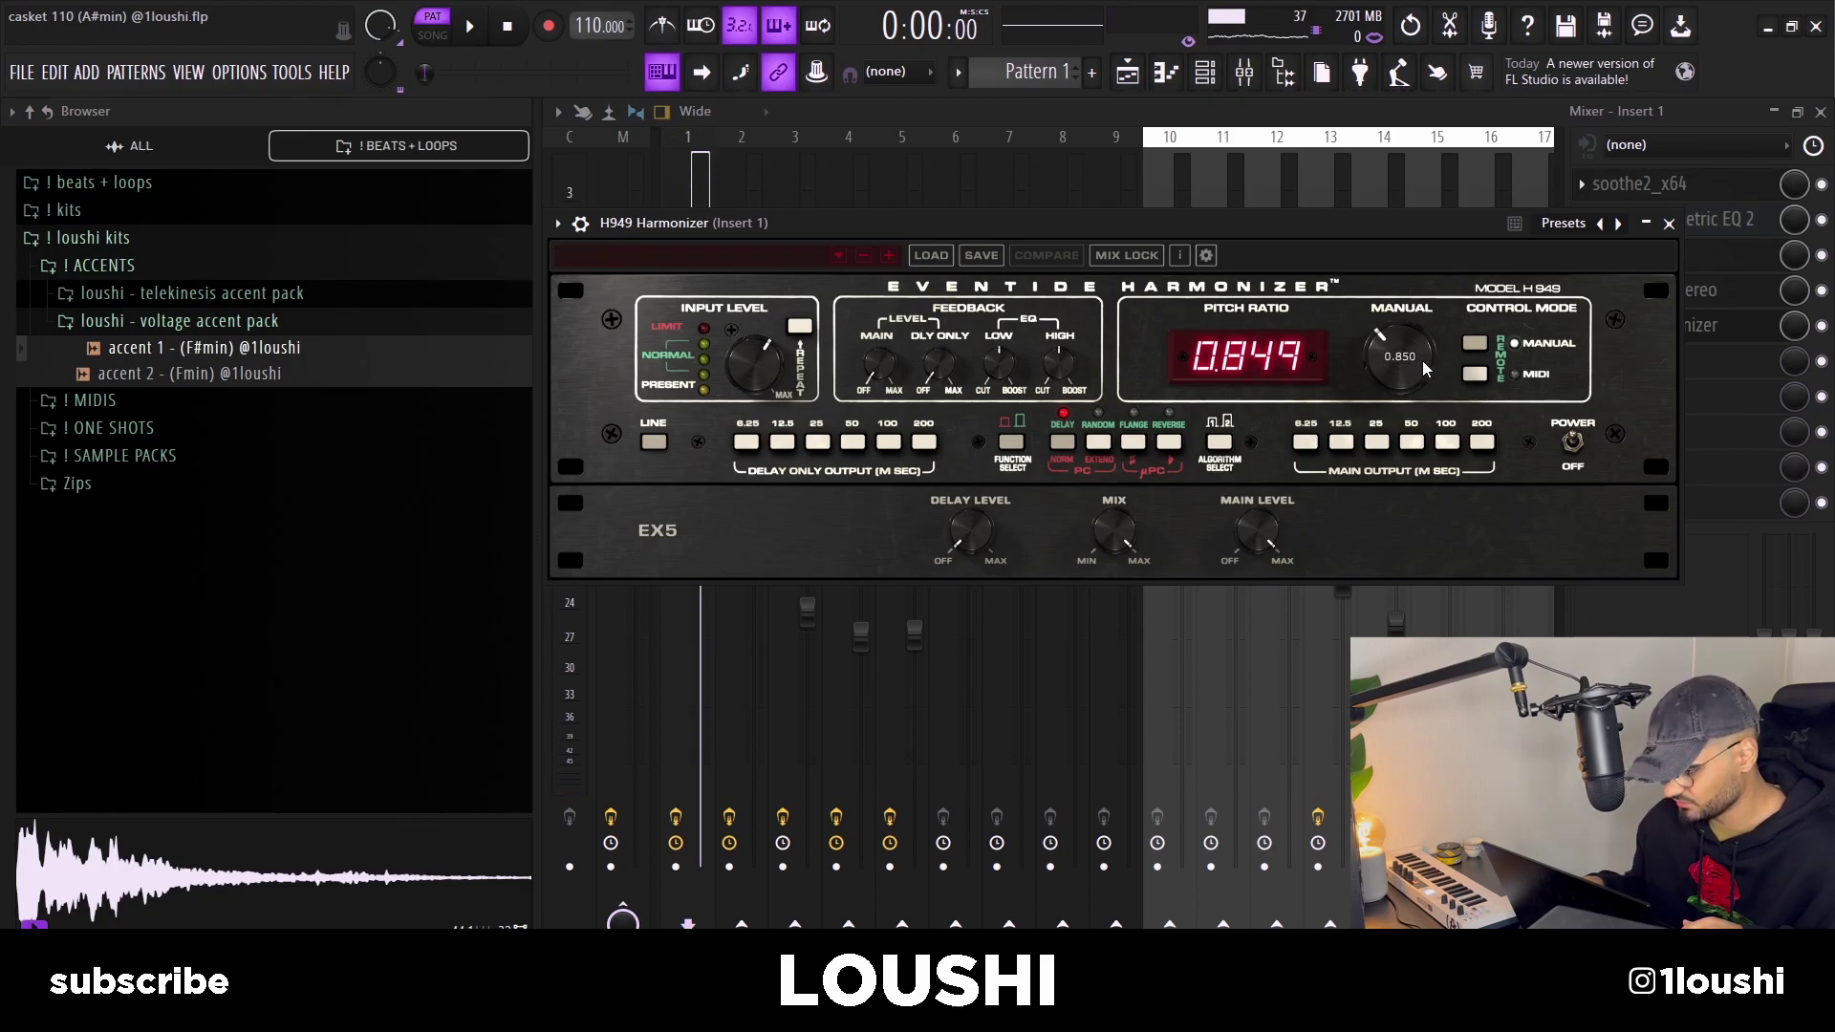
left_click(1668, 222)
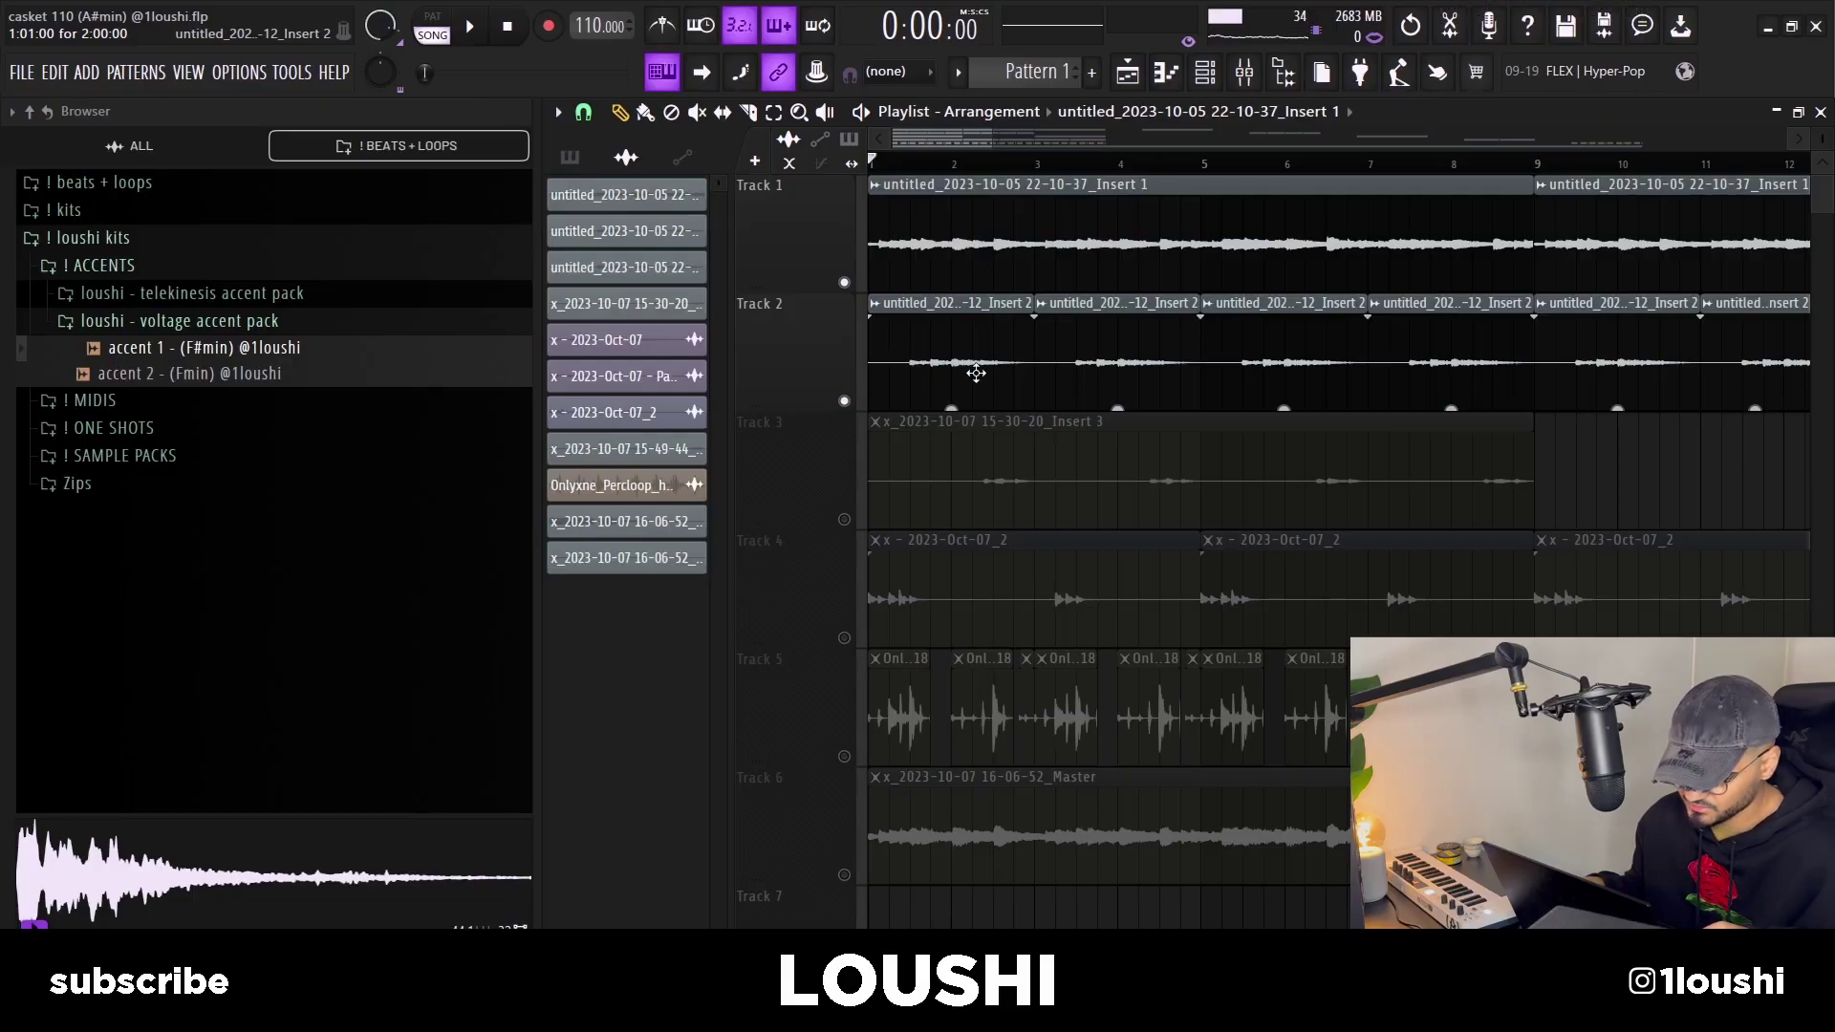
Step: Inspect the audio clip settings of Track 2 and the Shanghai preset loaded in the Analog Lab V channel
double_click(971, 373)
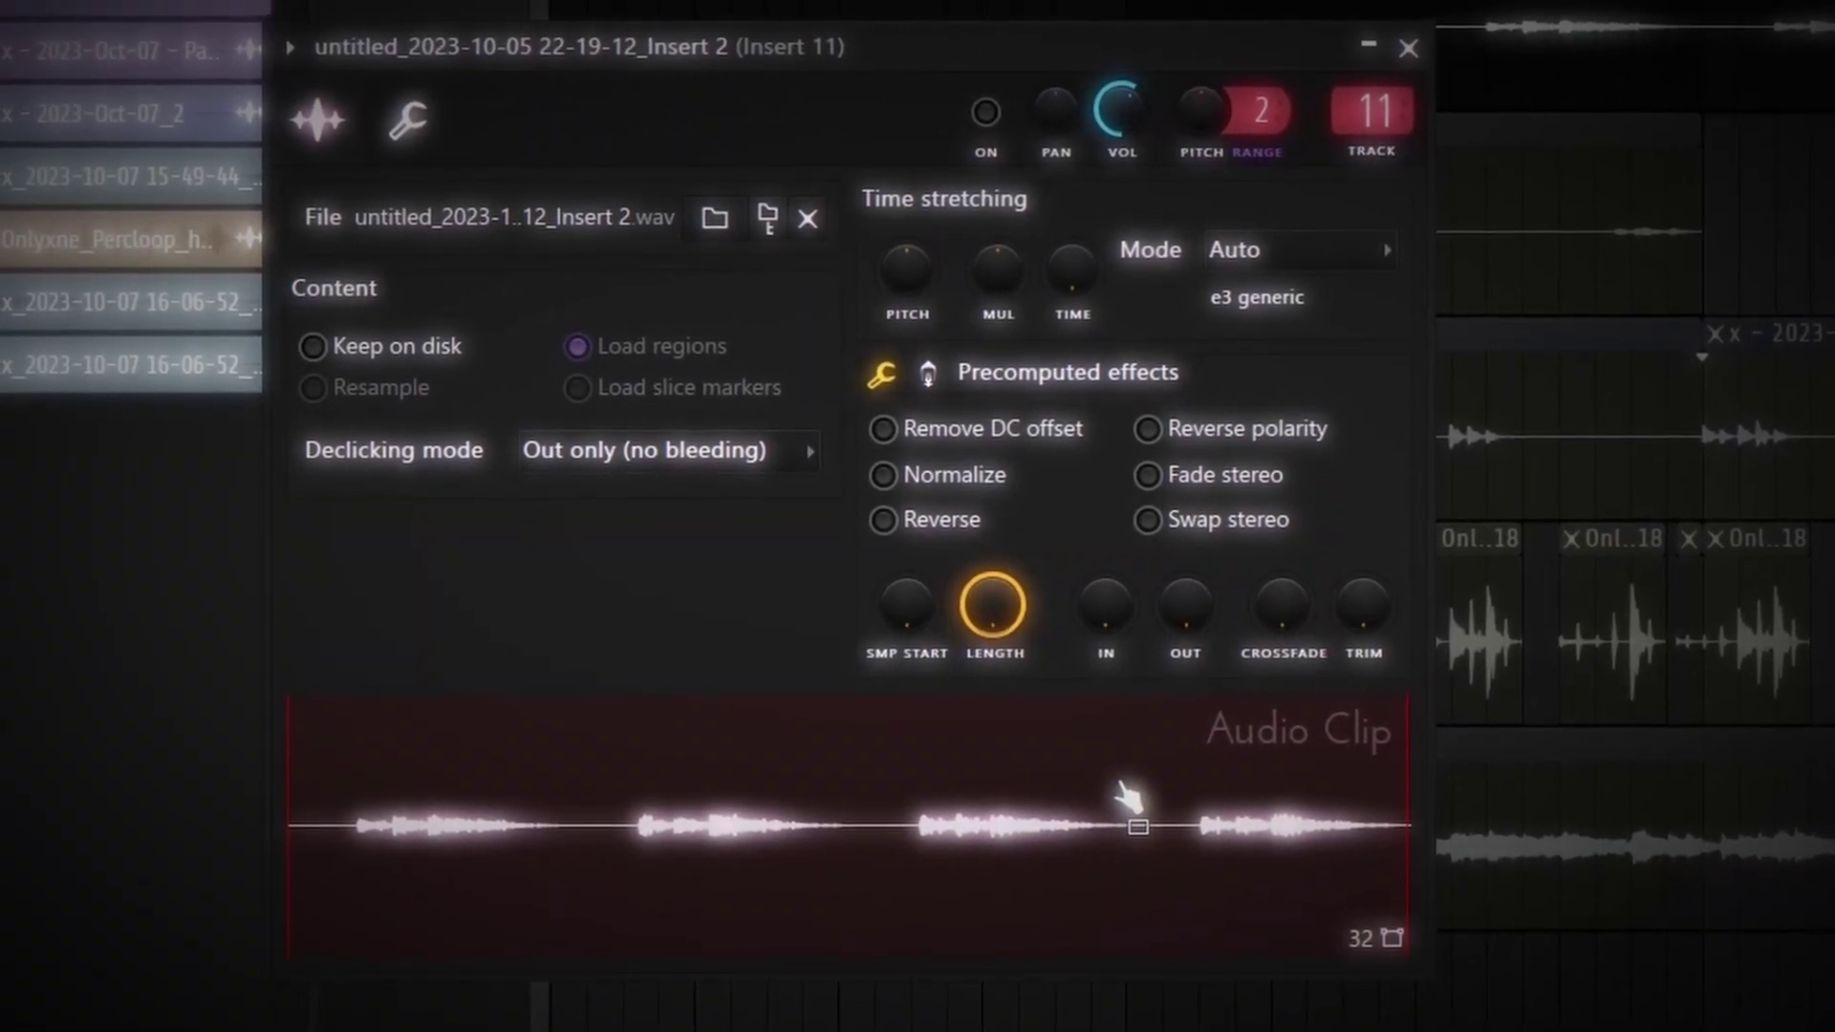
left_click(1406, 49)
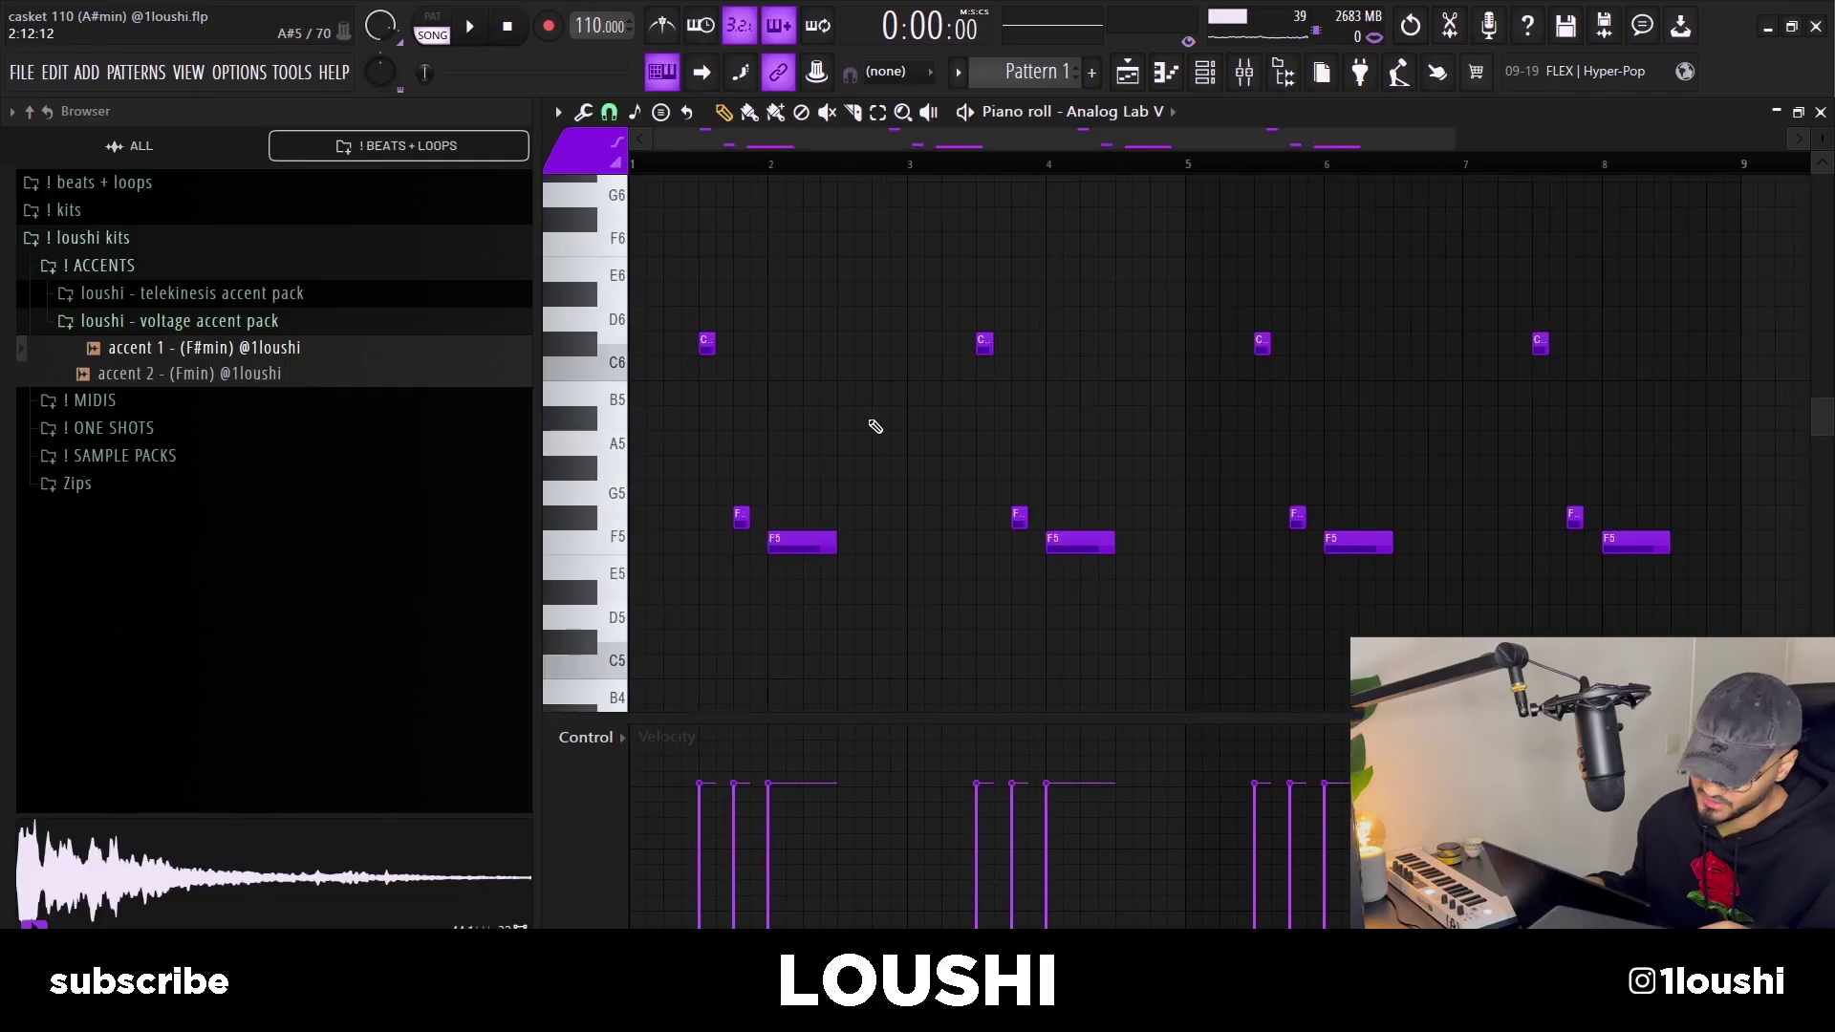
left_click(1205, 72)
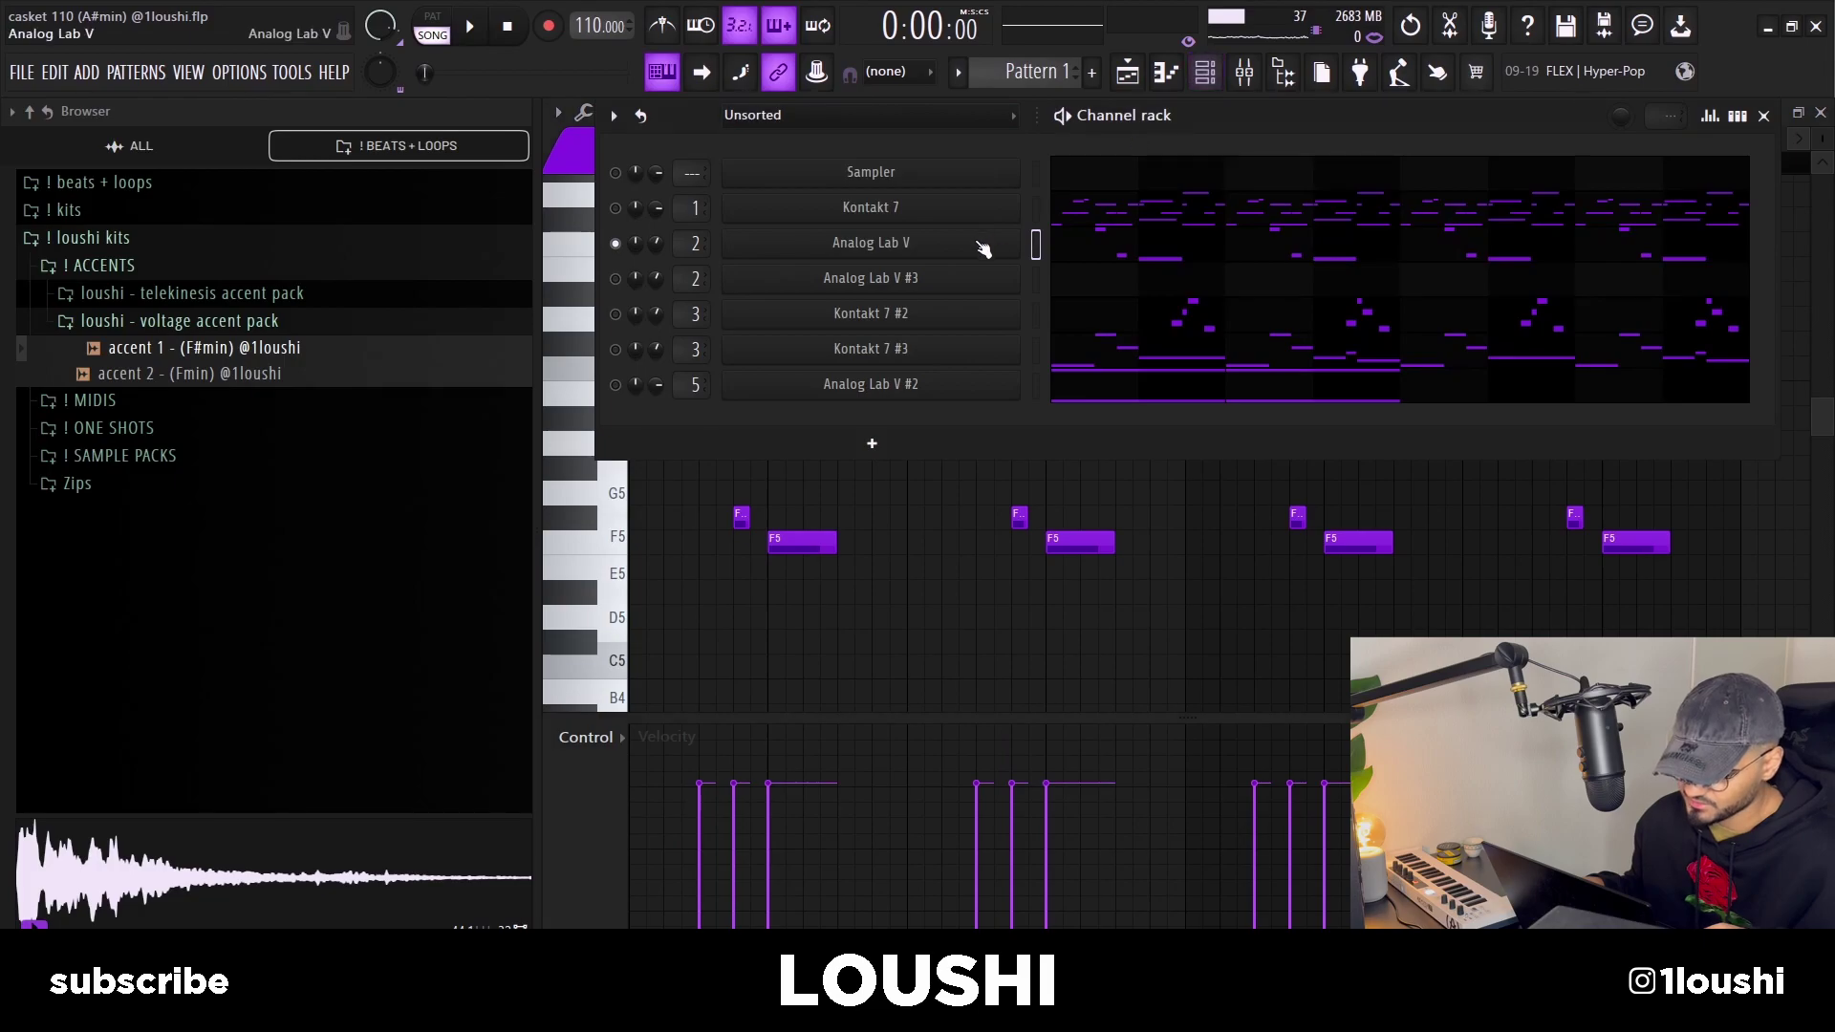
left_click(982, 248)
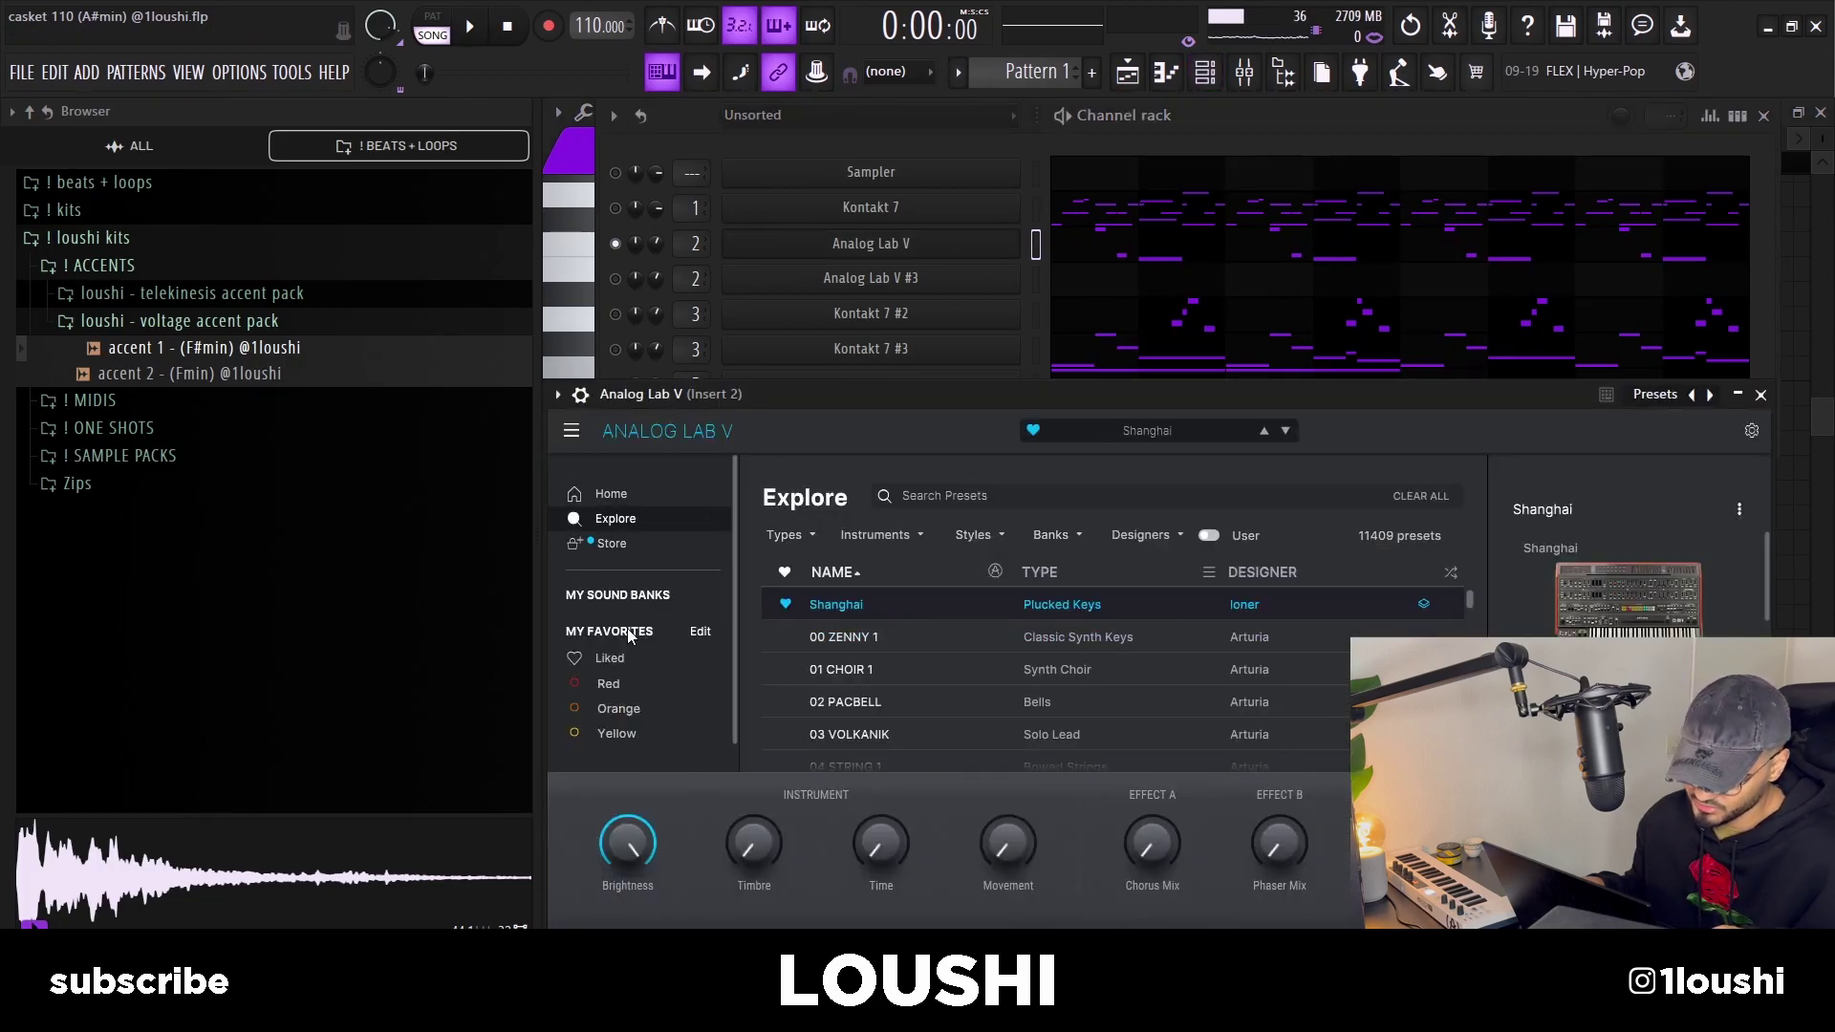
left_click(629, 595)
scroll(817, 573, "down", 1)
left_click(817, 534)
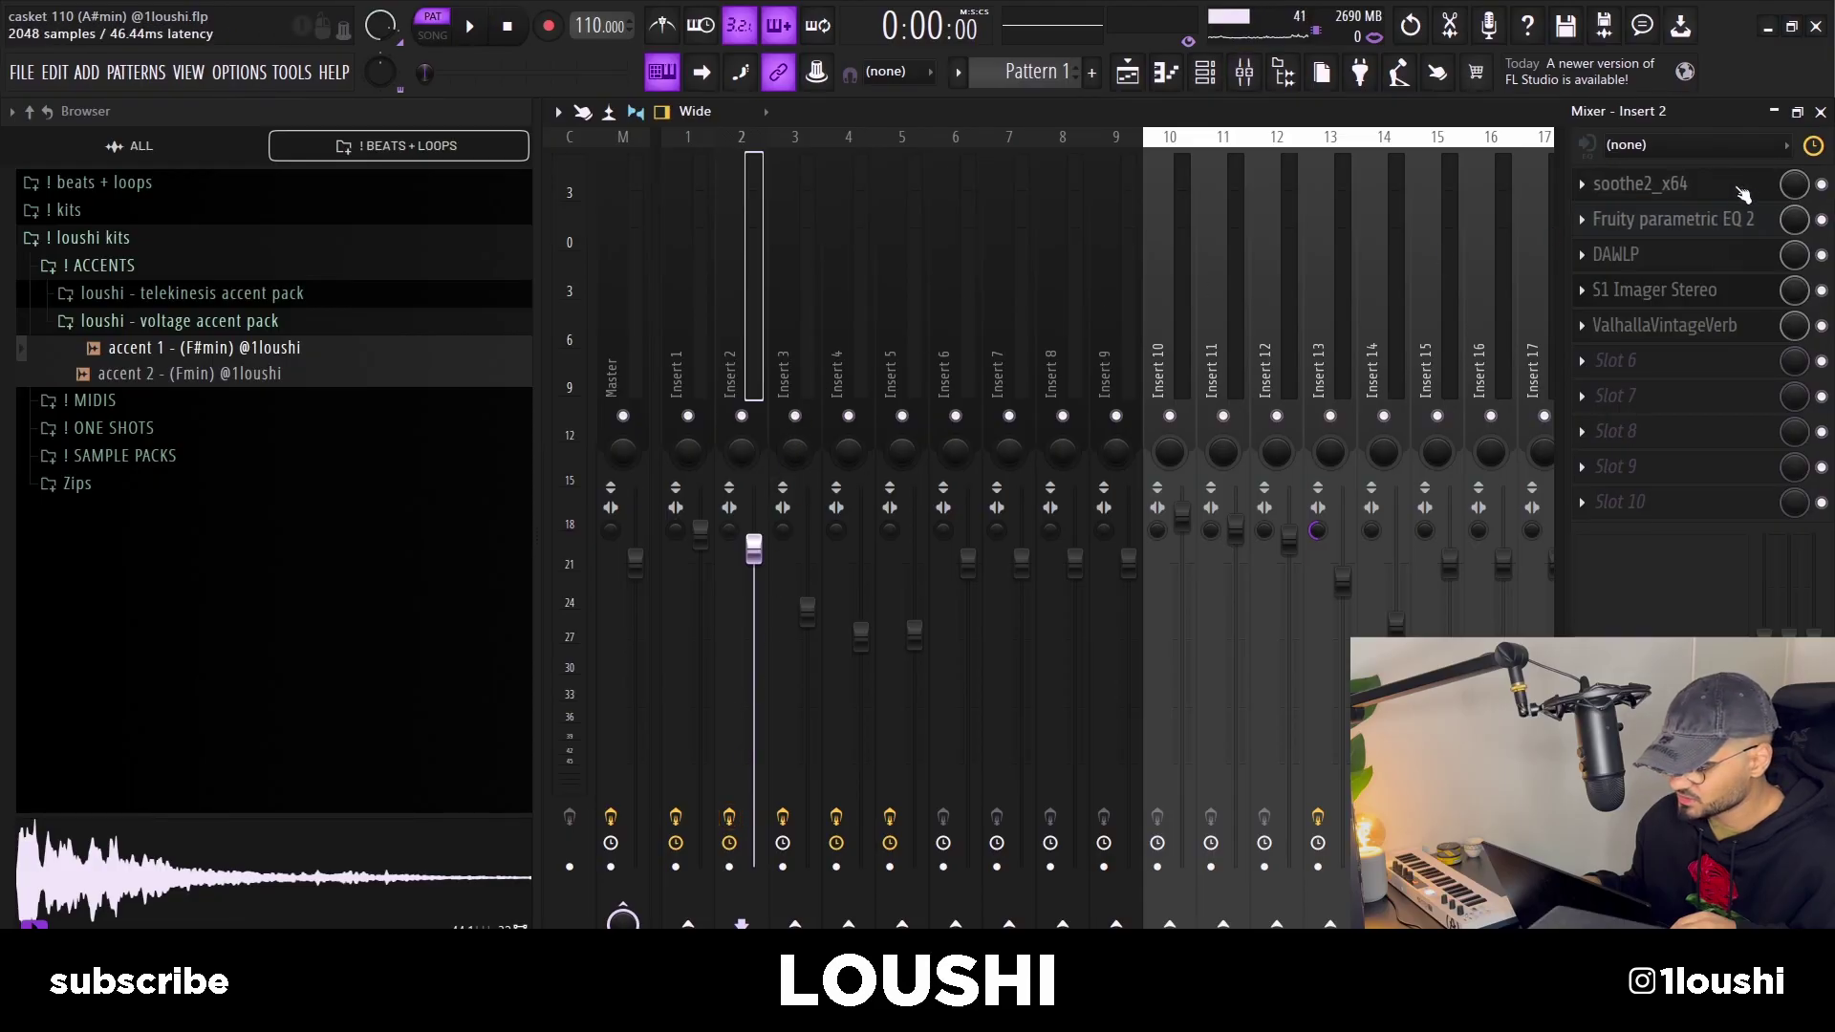
Step: Inspect the soothe2, Fruity Parametric EQ 2 and ValhallaVintageVerb effects on Insert 2
left_click(1729, 186)
left_click(1814, 175)
left_click(1672, 219)
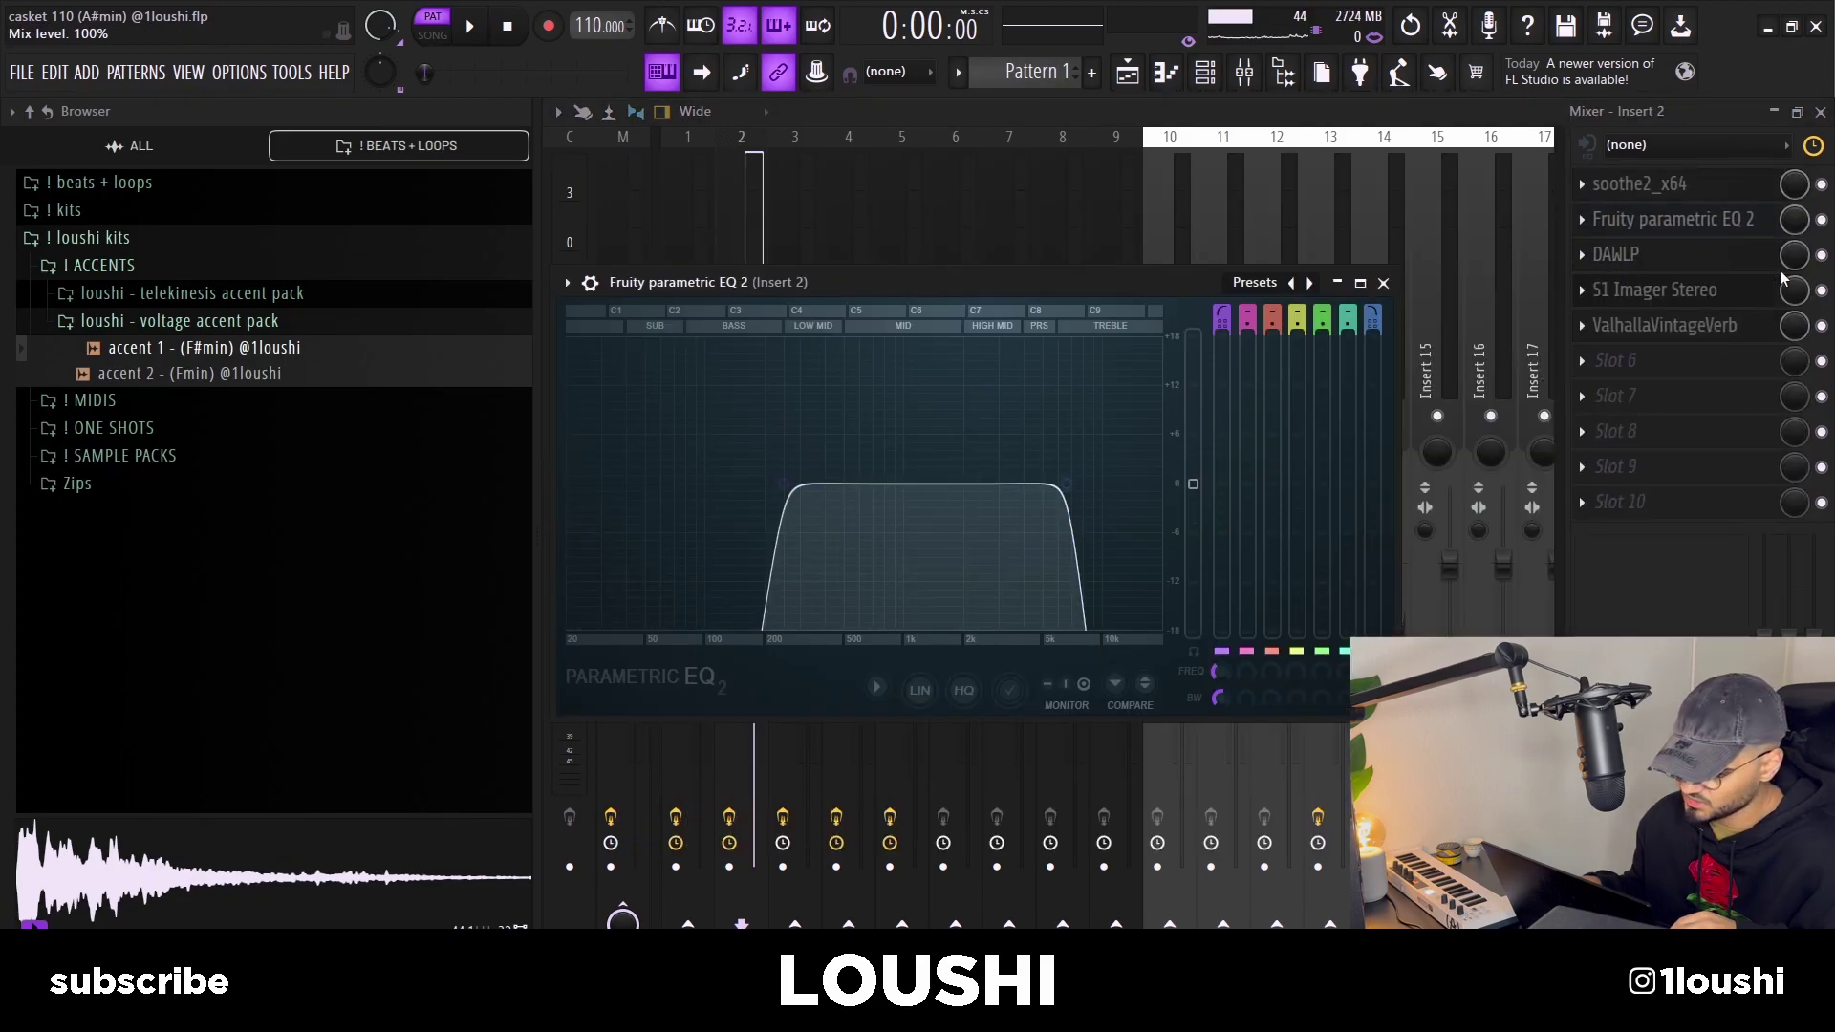
left_click(1672, 324)
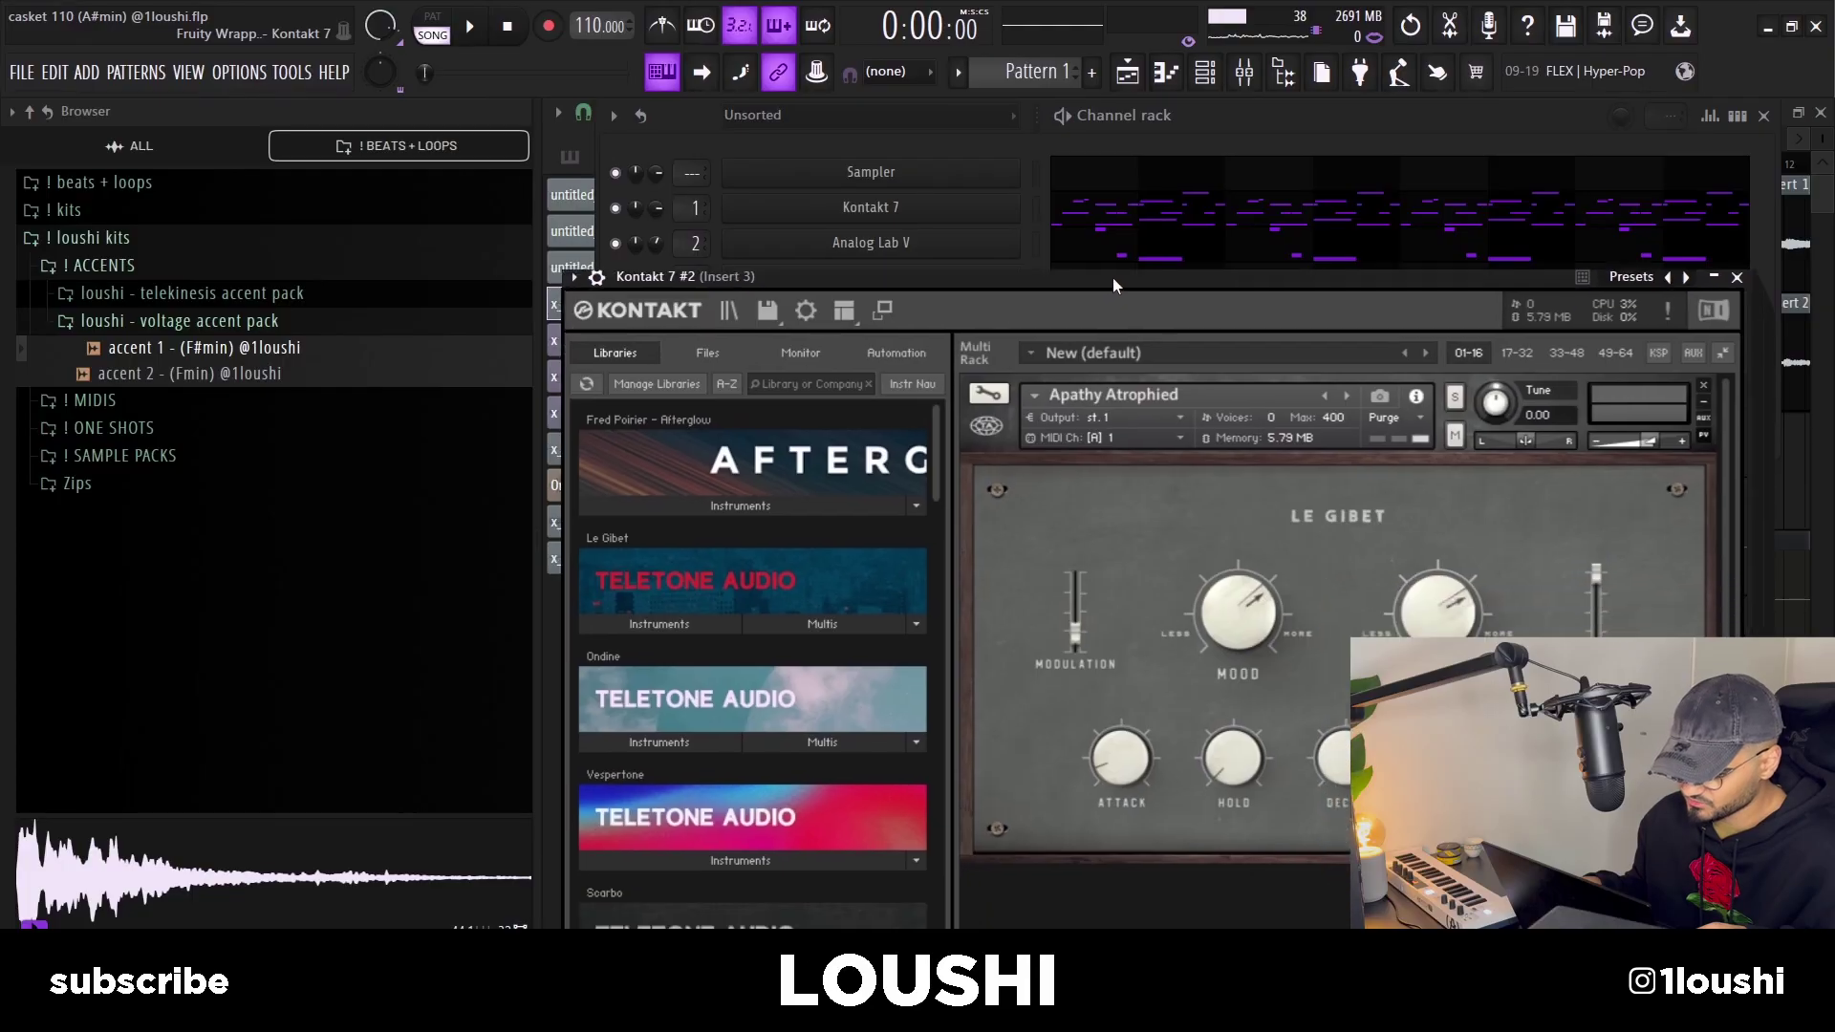
Step: Inspect the Apathy Atrophied instrument in Kontakt 7 #2 and the S1 Imager Stereo and Fruity Parametric EQ 2 on Insert 3
left_click_drag(1112, 284, 1138, 121)
left_click(654, 276)
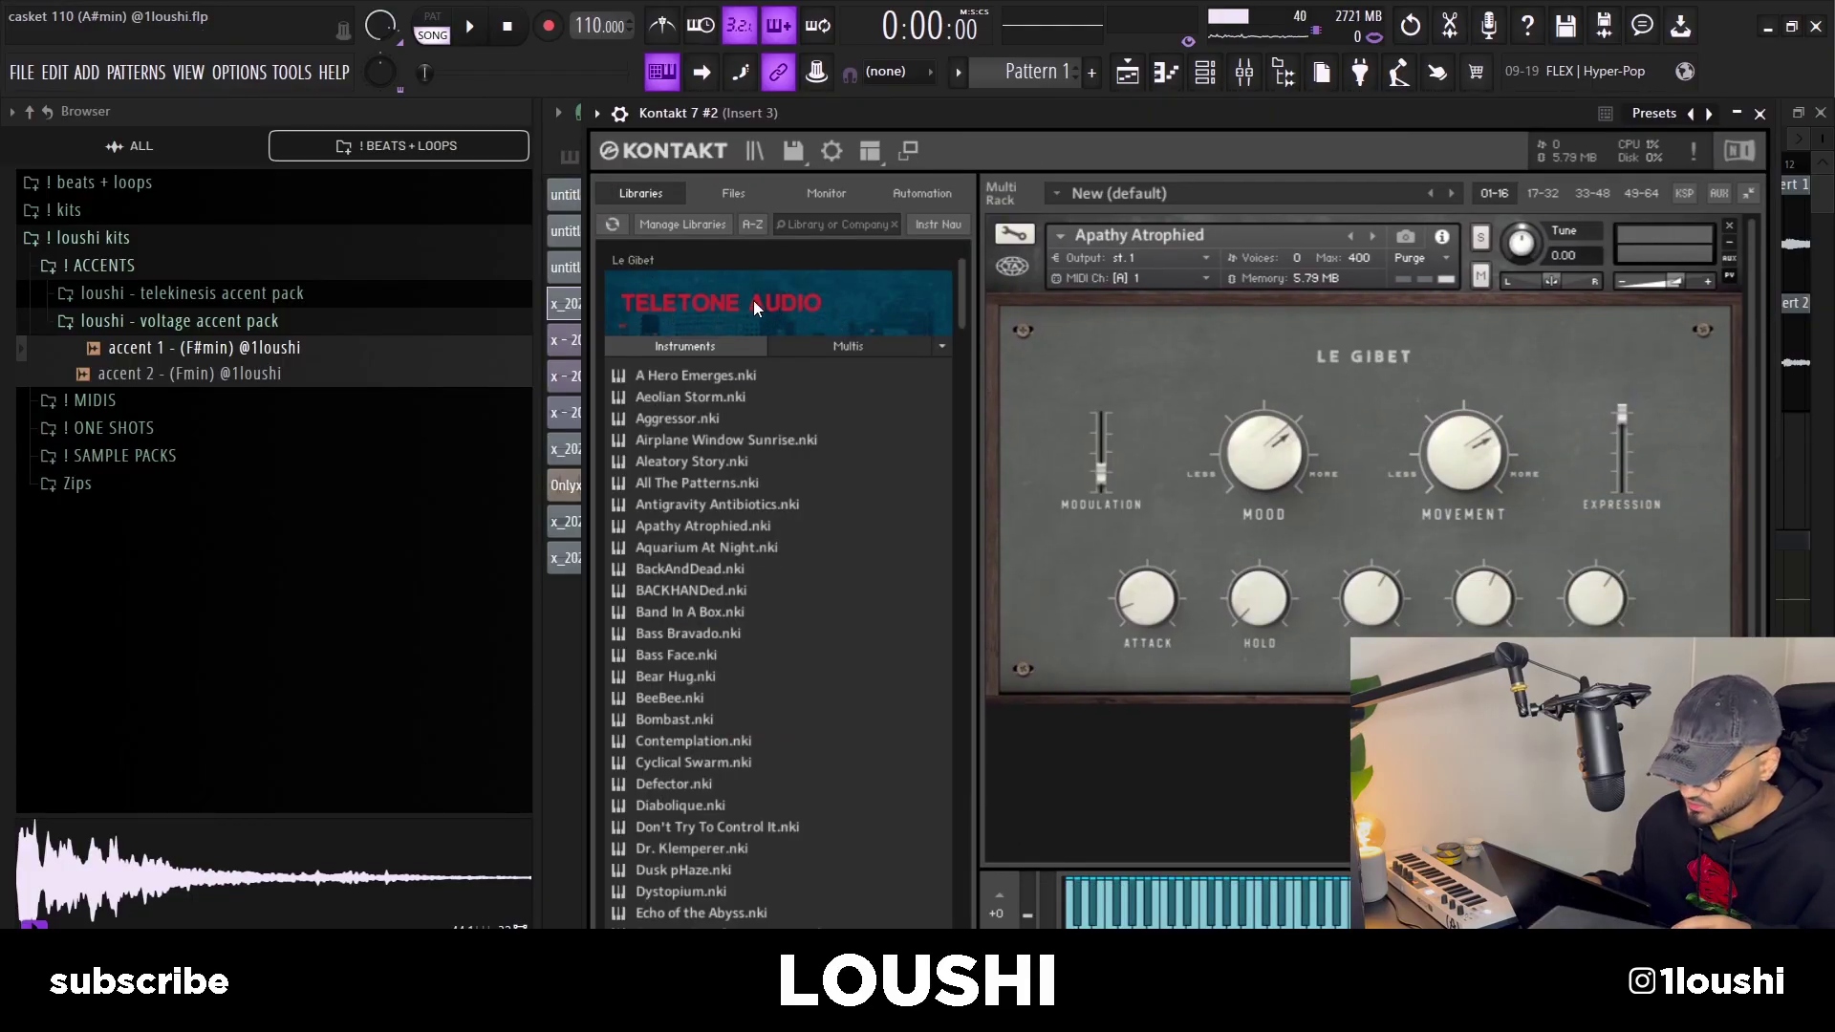
left_click(1736, 115)
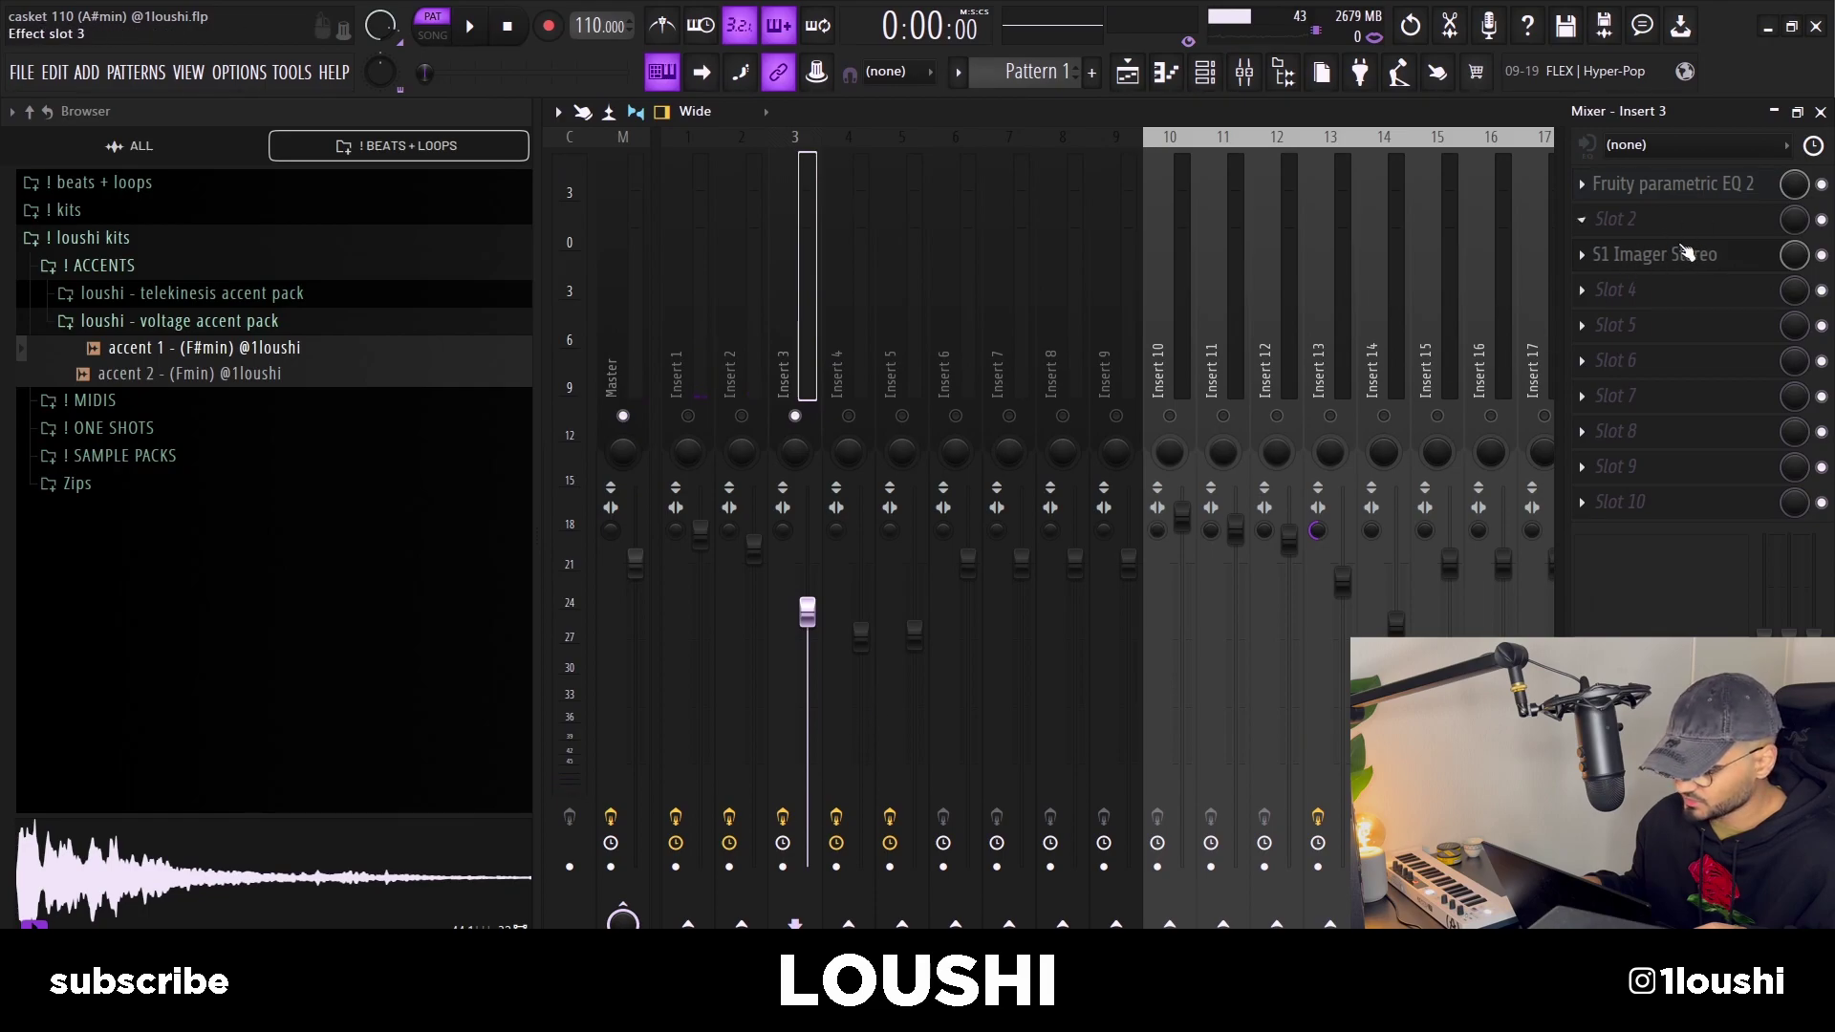
left_click(1681, 255)
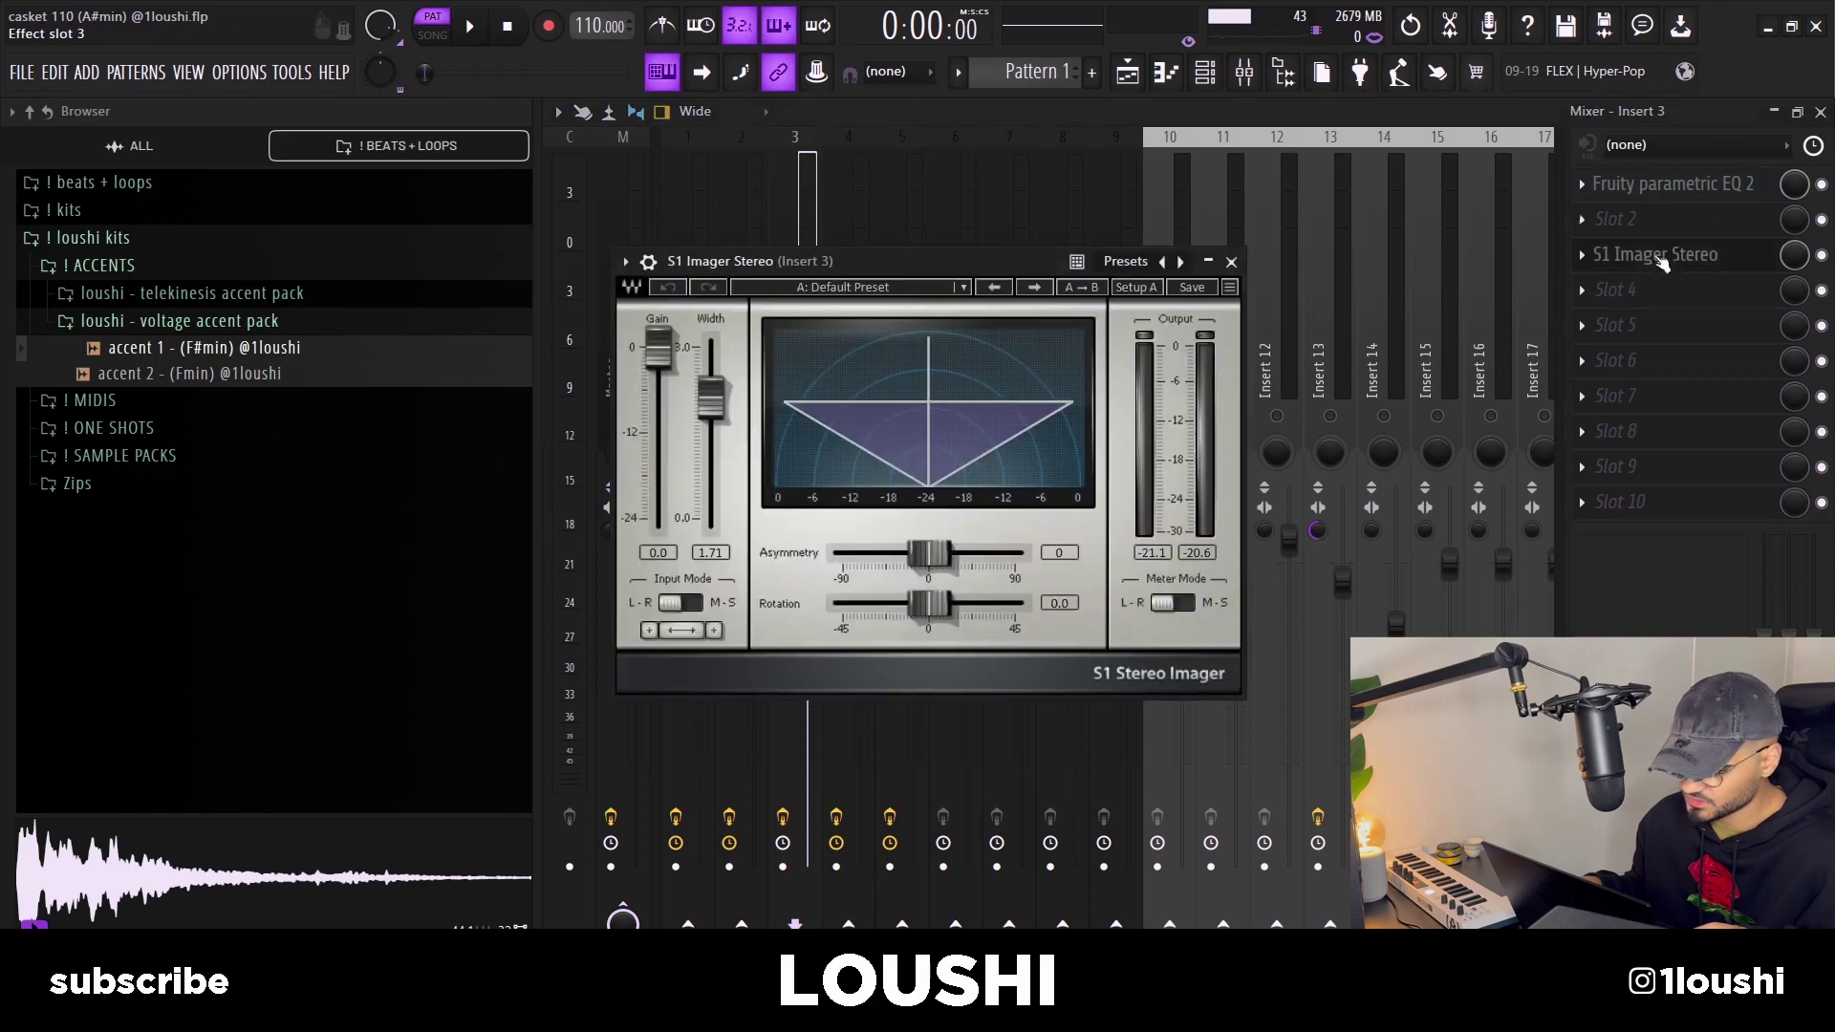
left_click(1656, 191)
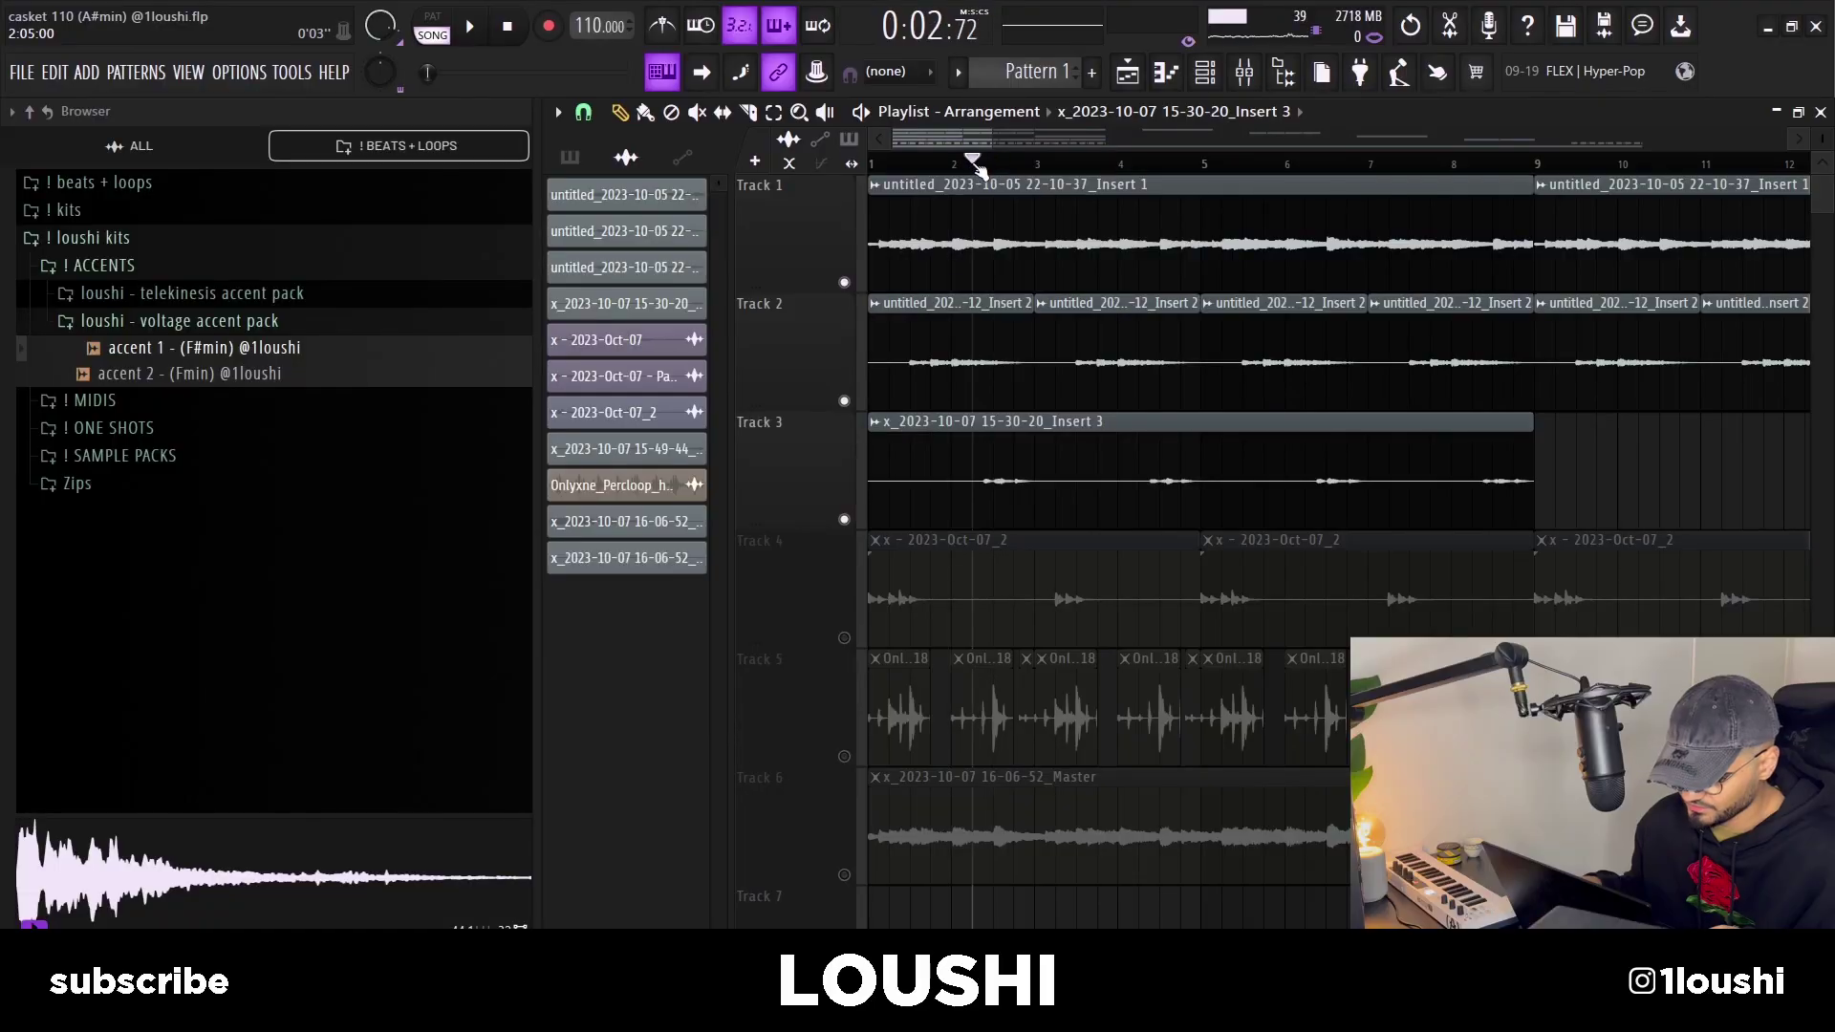
Step: Stop playback, enable Track 4 in the playlist, and solo it for listening
key("space")
left_click(844, 637)
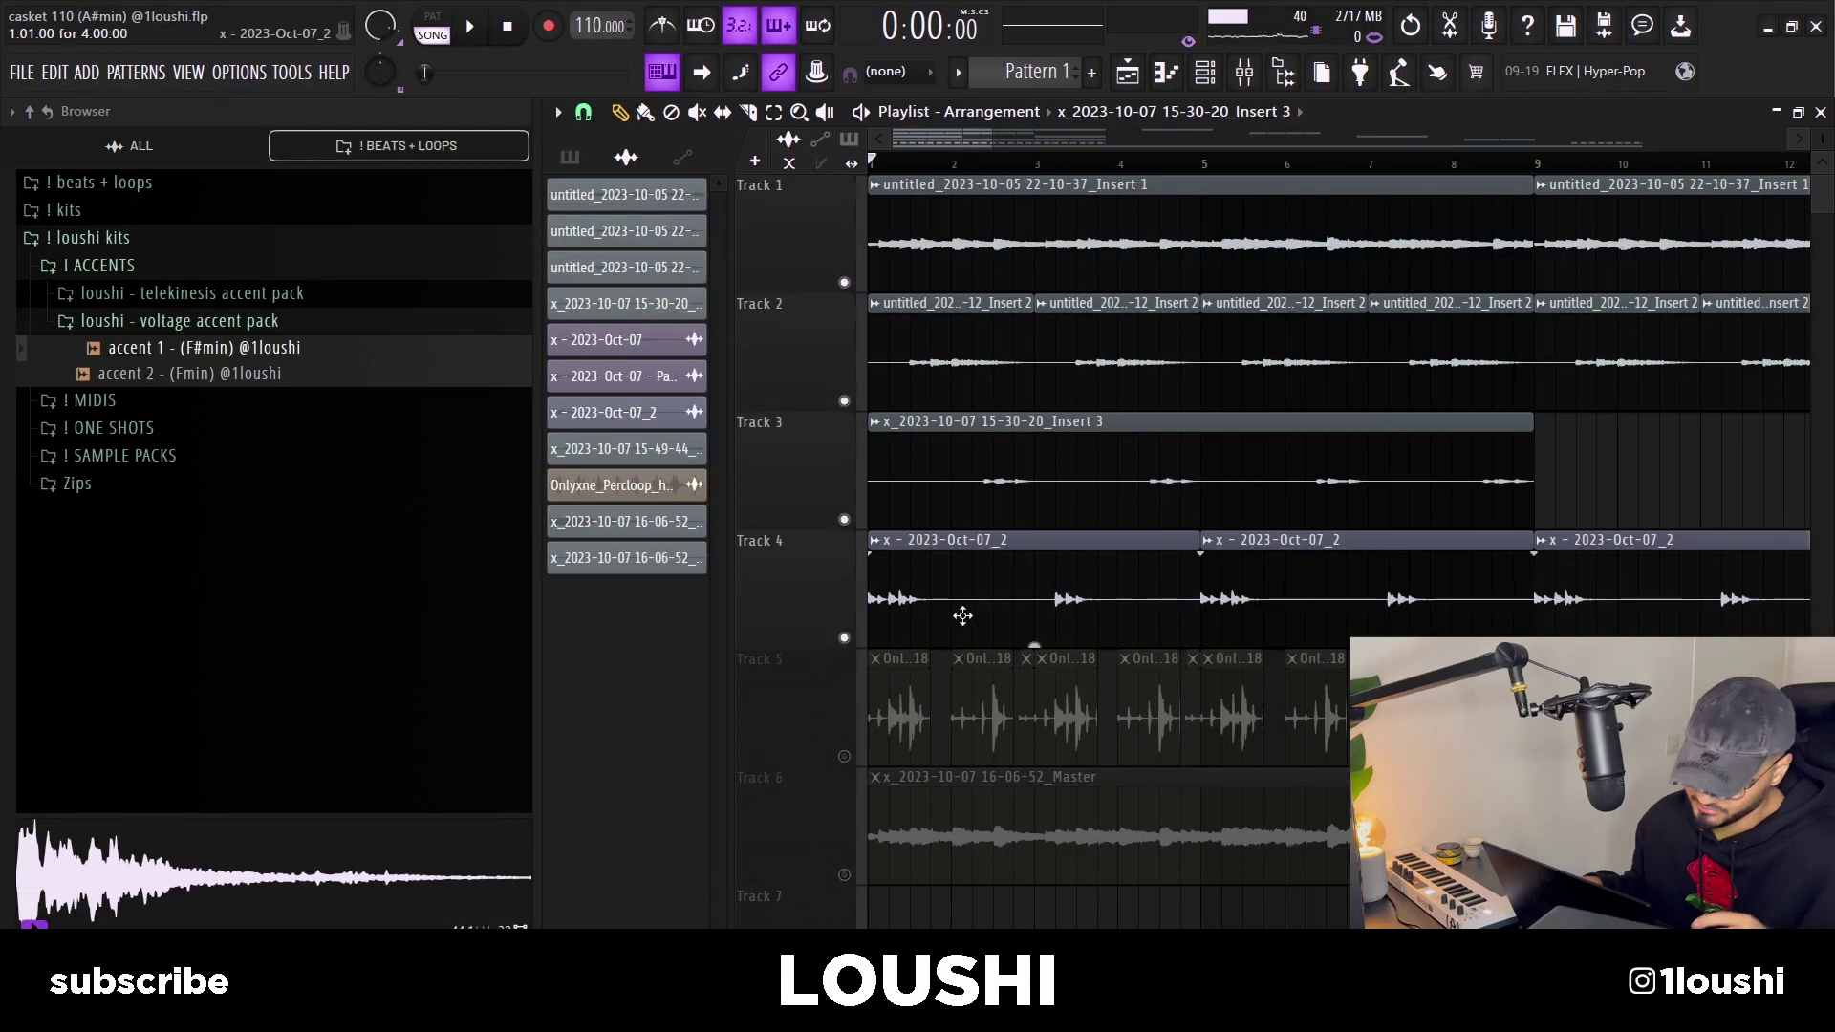
scroll(972, 542, "down", 1)
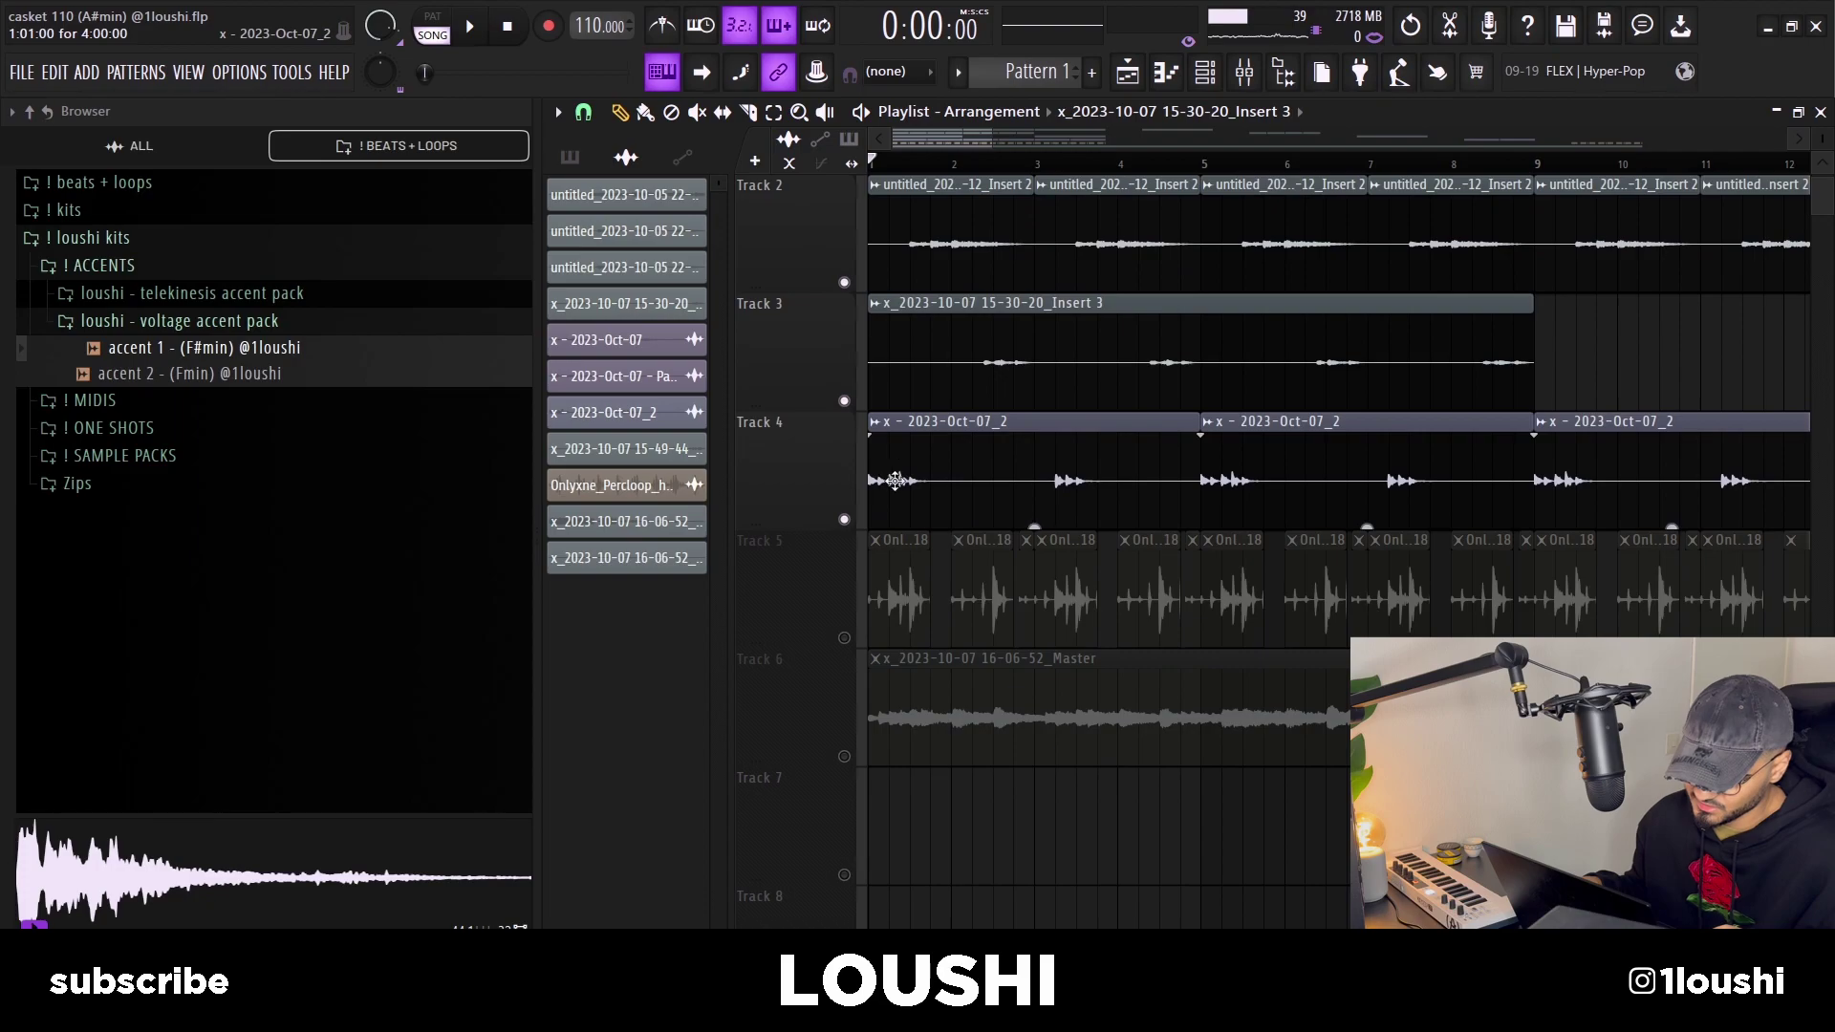
left_click(844, 519, "ctrl")
scroll(950, 508, "down", 1)
scroll(950, 507, "up", 2)
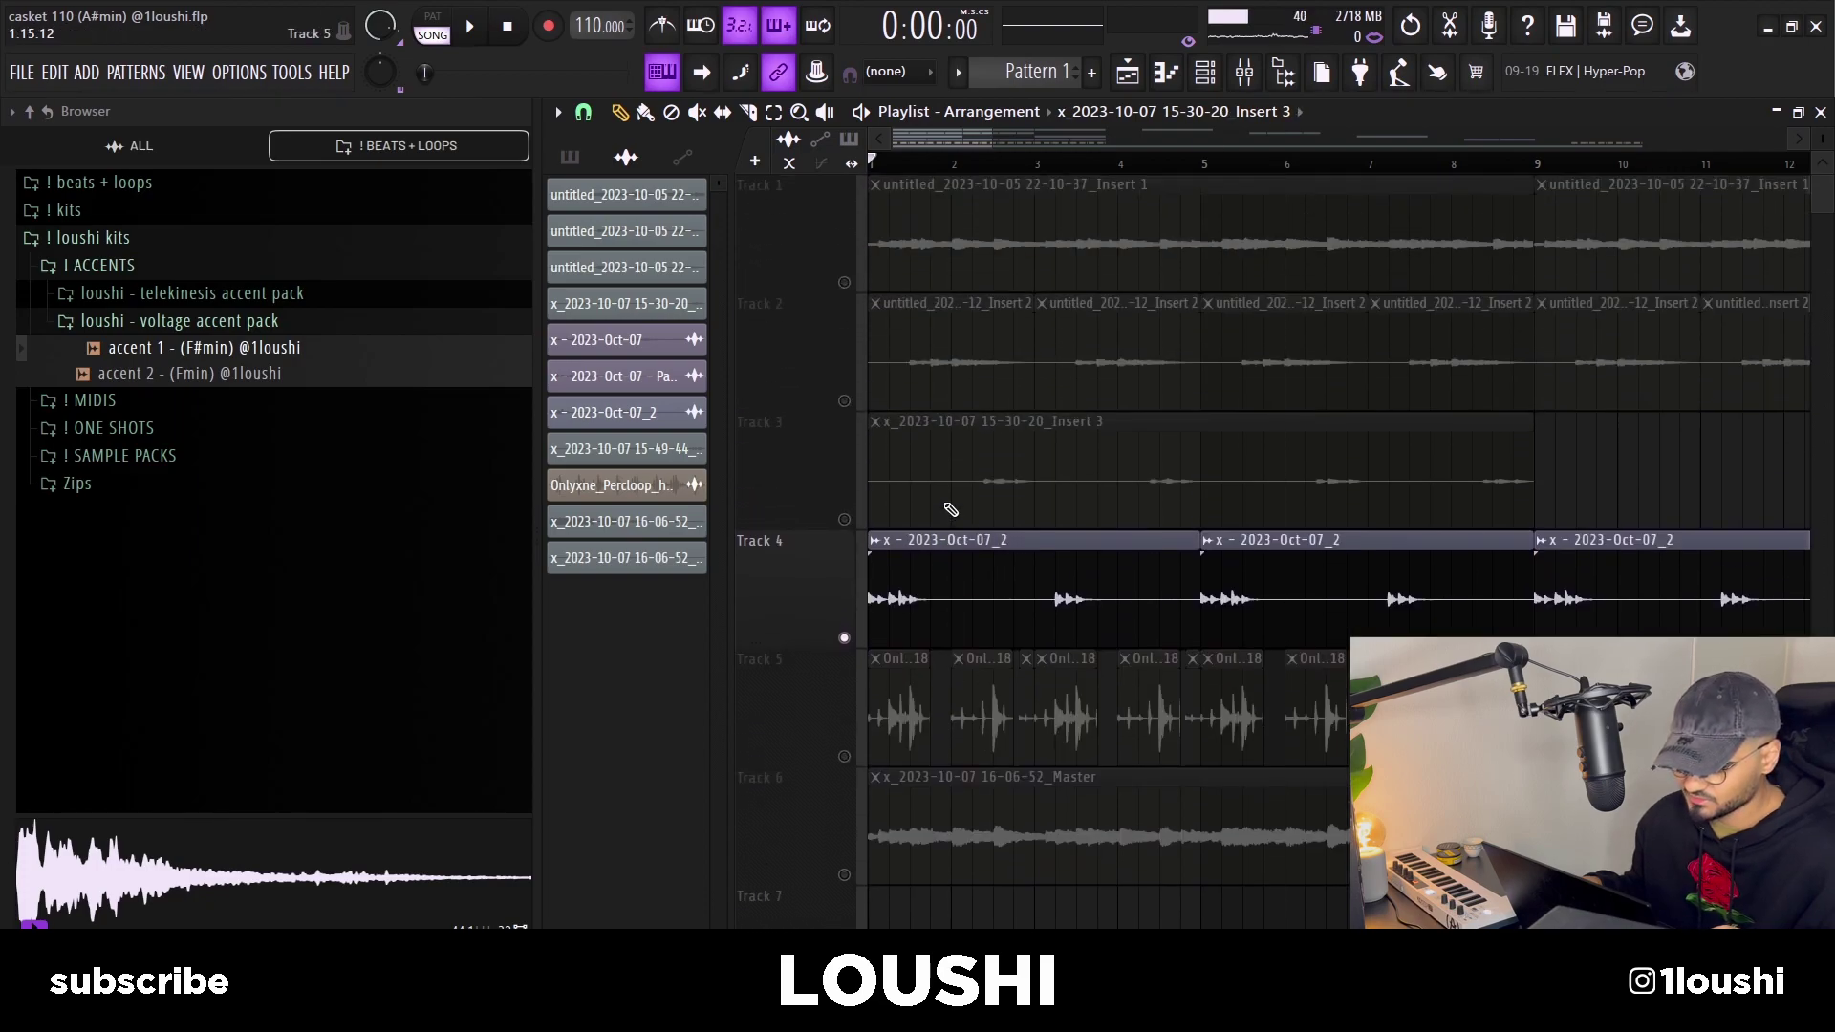
key("space")
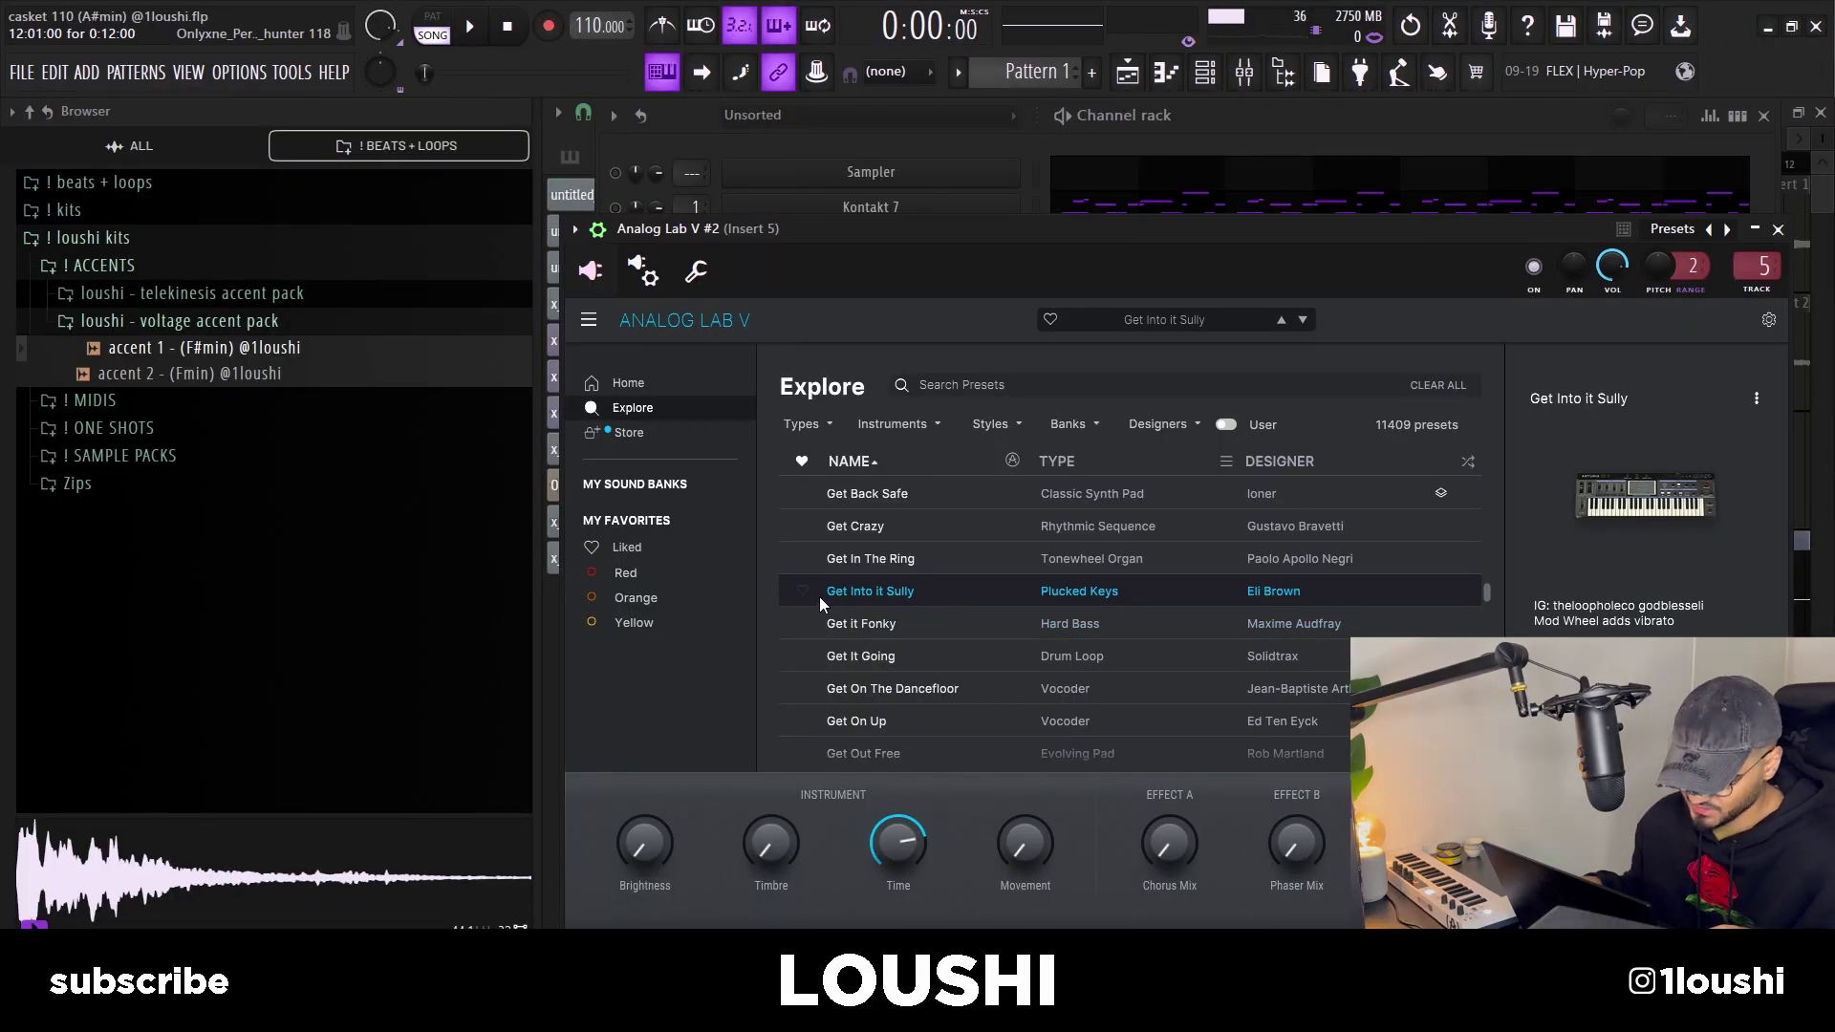
Step: Close the Get Into it Sully preset of Analog Lab V #2 and examine the channel's long A#4 and A#5 notes in the piano roll
left_click(1778, 230)
left_click(1166, 371)
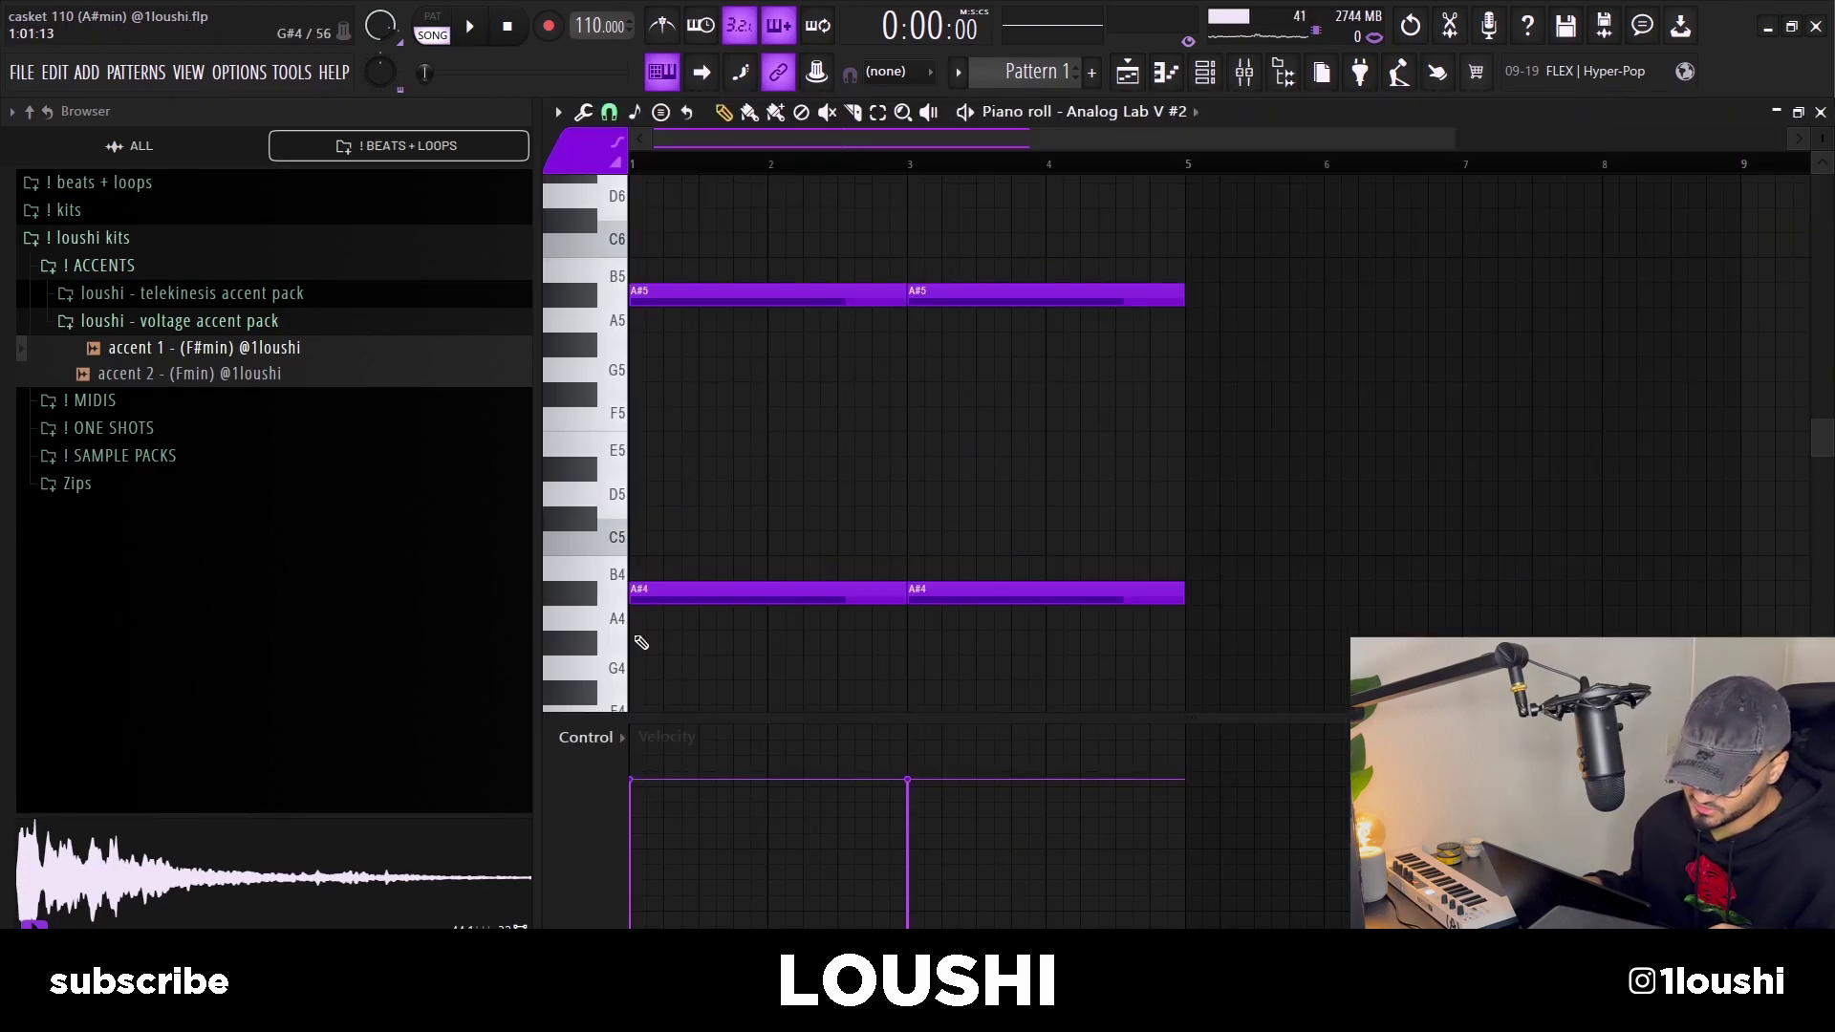
left_click_drag(682, 257, 655, 342, "ctrl")
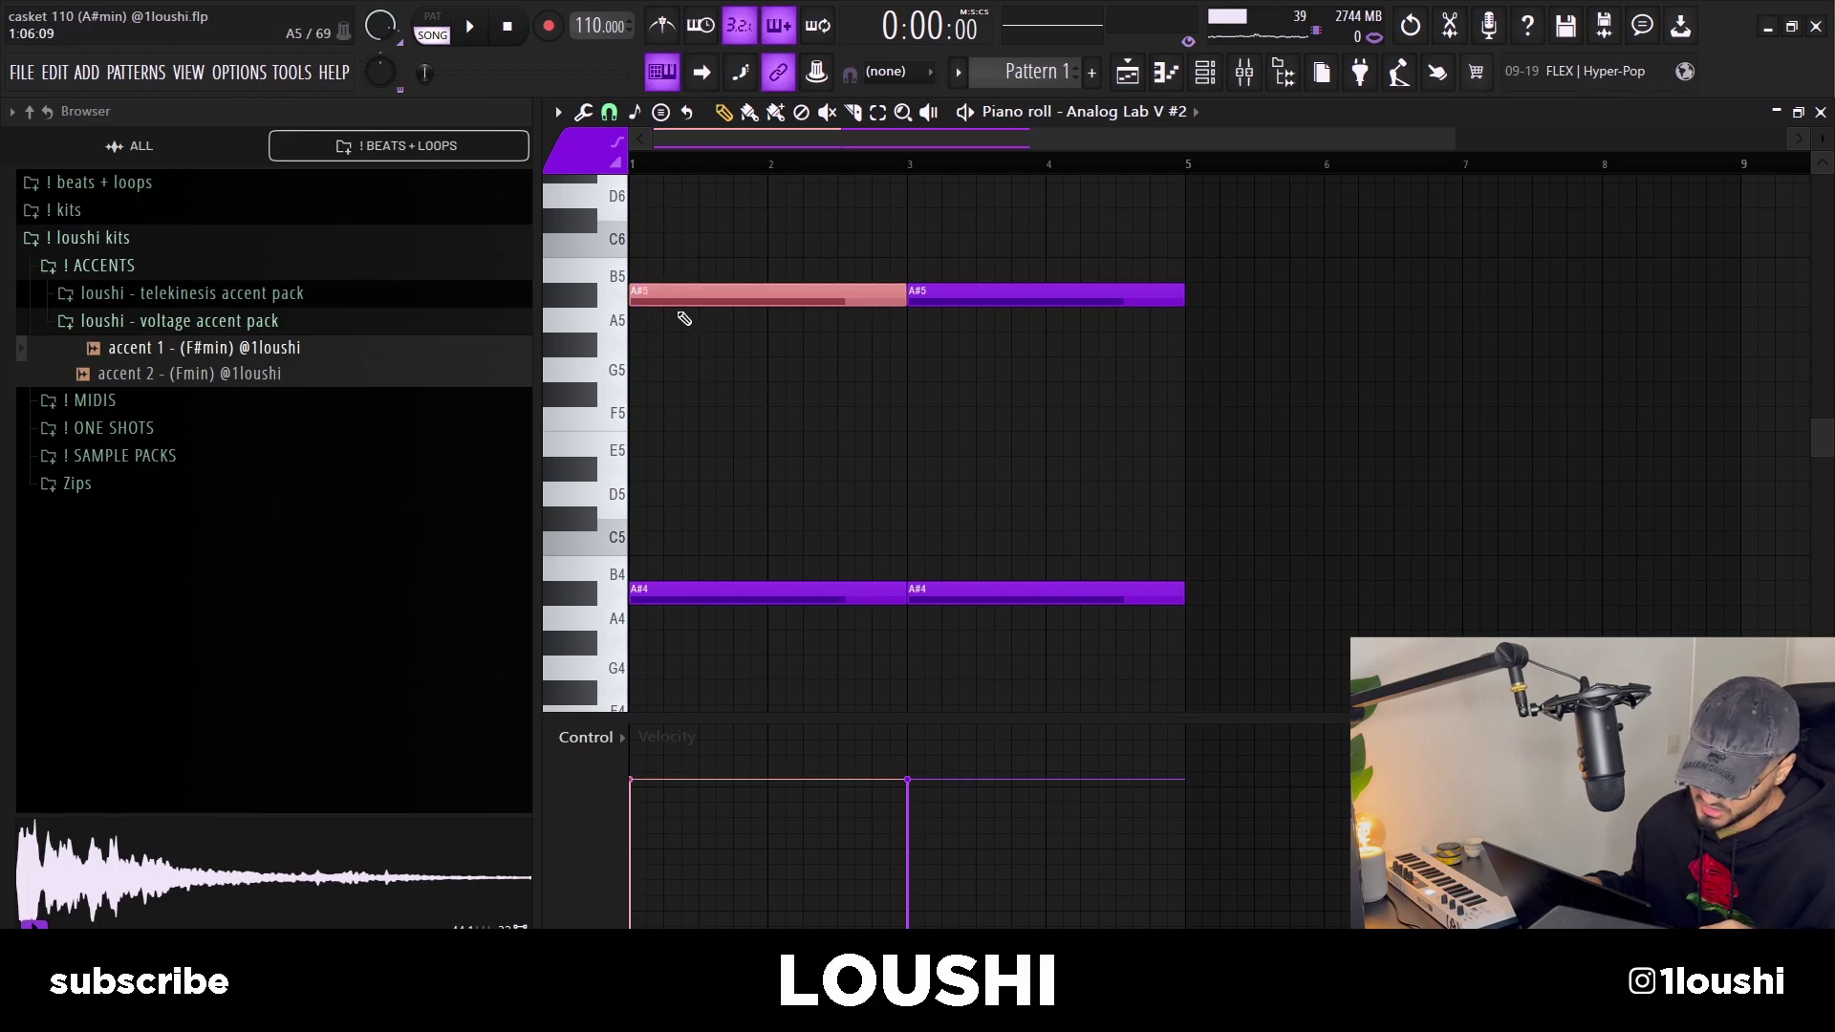
left_click(905, 414, "ctrl")
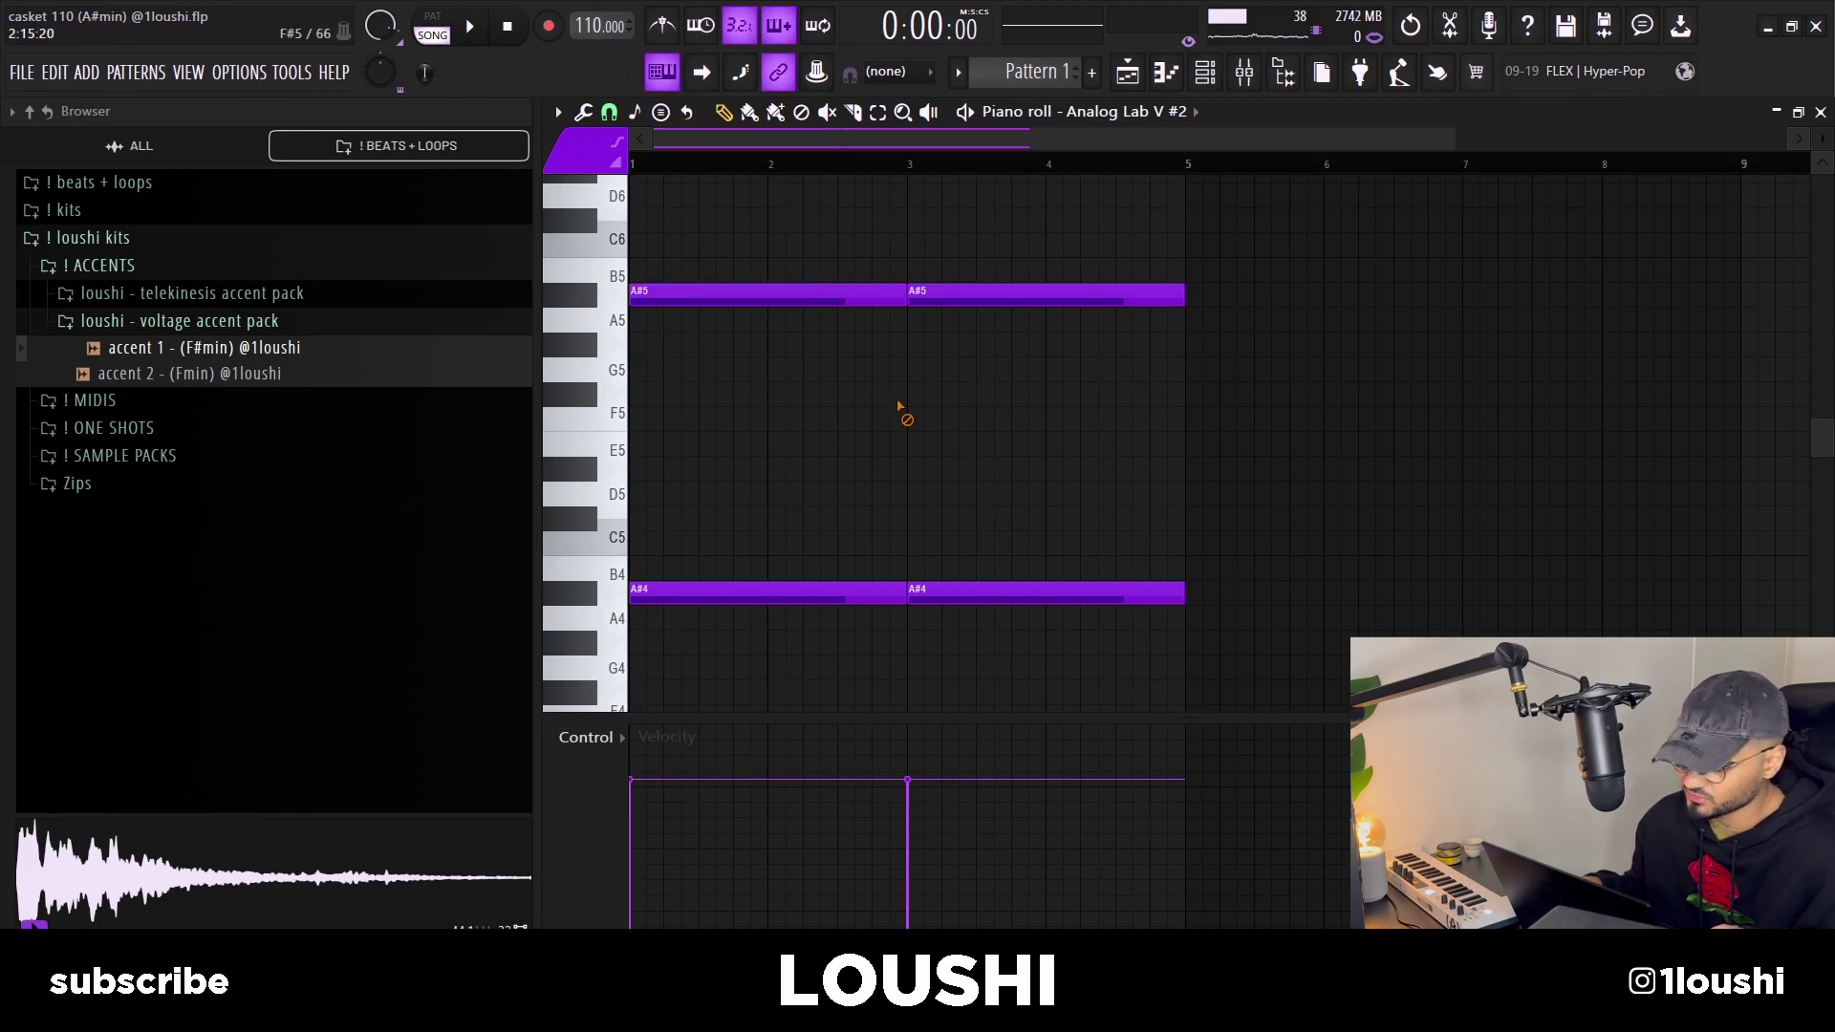
scroll(1089, 468, "up", 2)
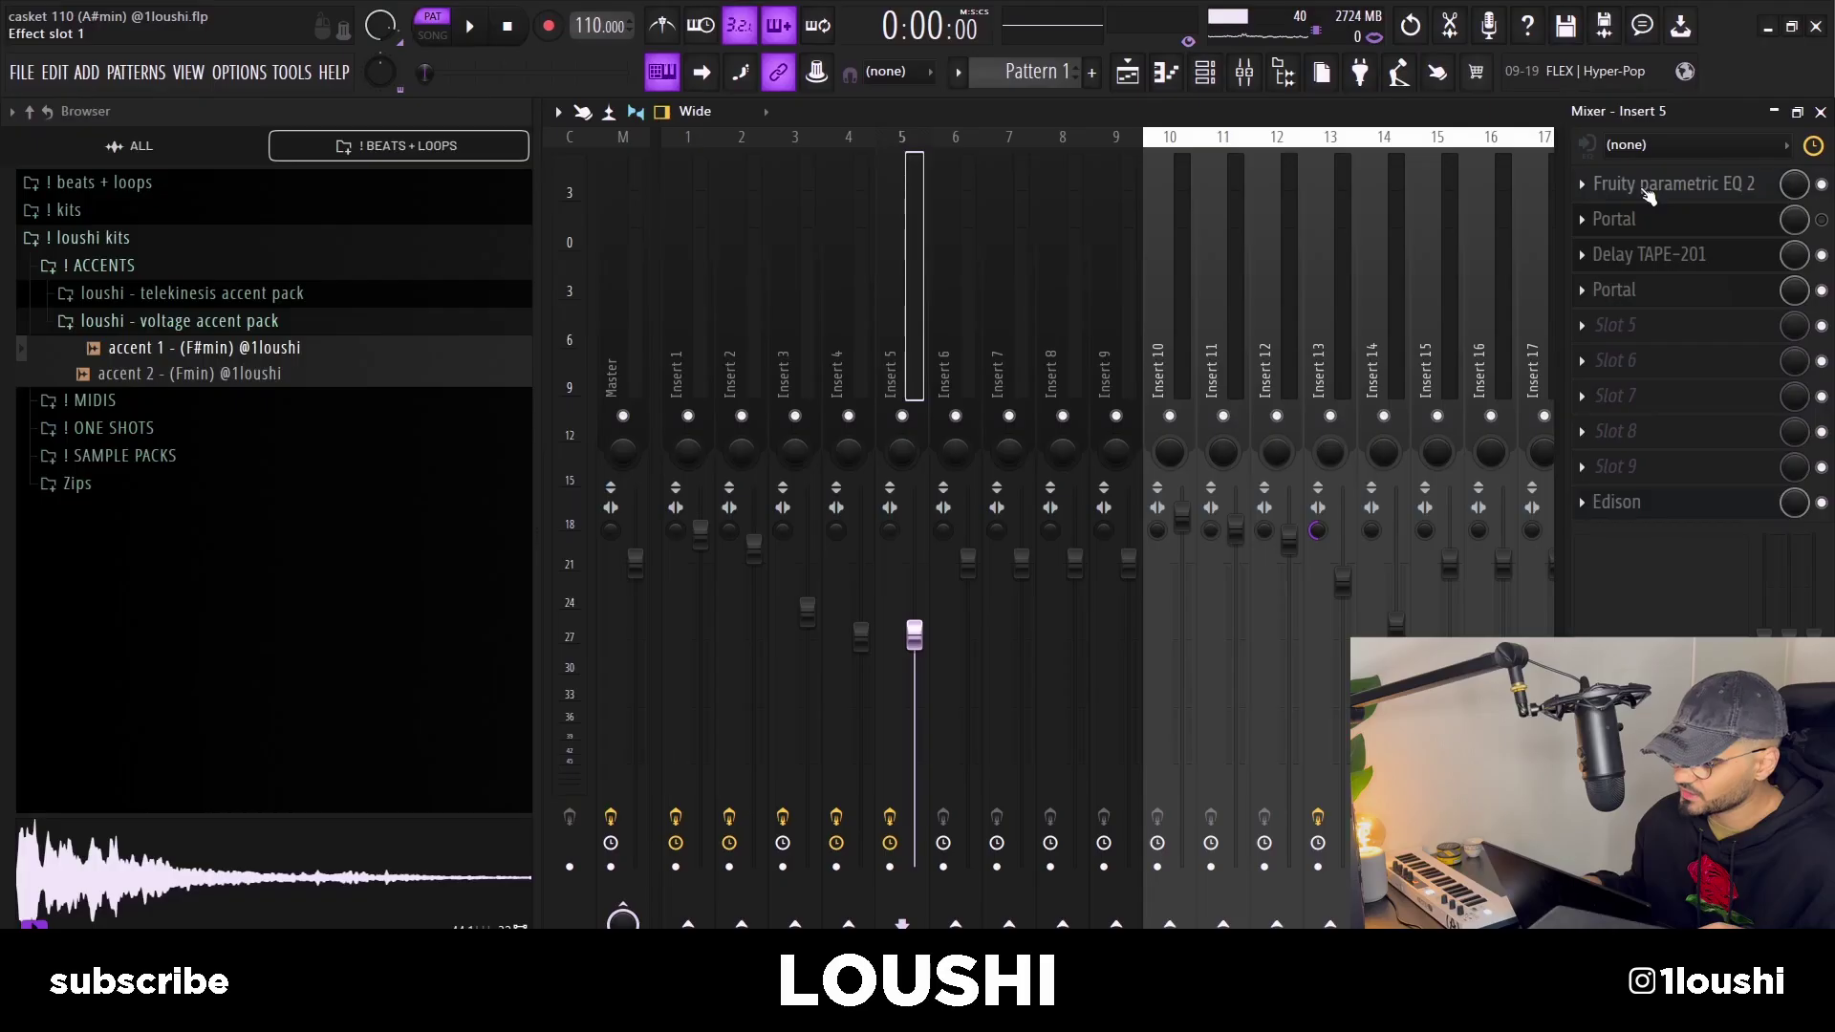
Step: Inspect the Fruity Parametric EQ 2, Delay TAPE-201 and Portal's Partial Divide preset on Insert 5, and return to the piano roll for playback
left_click(1648, 191)
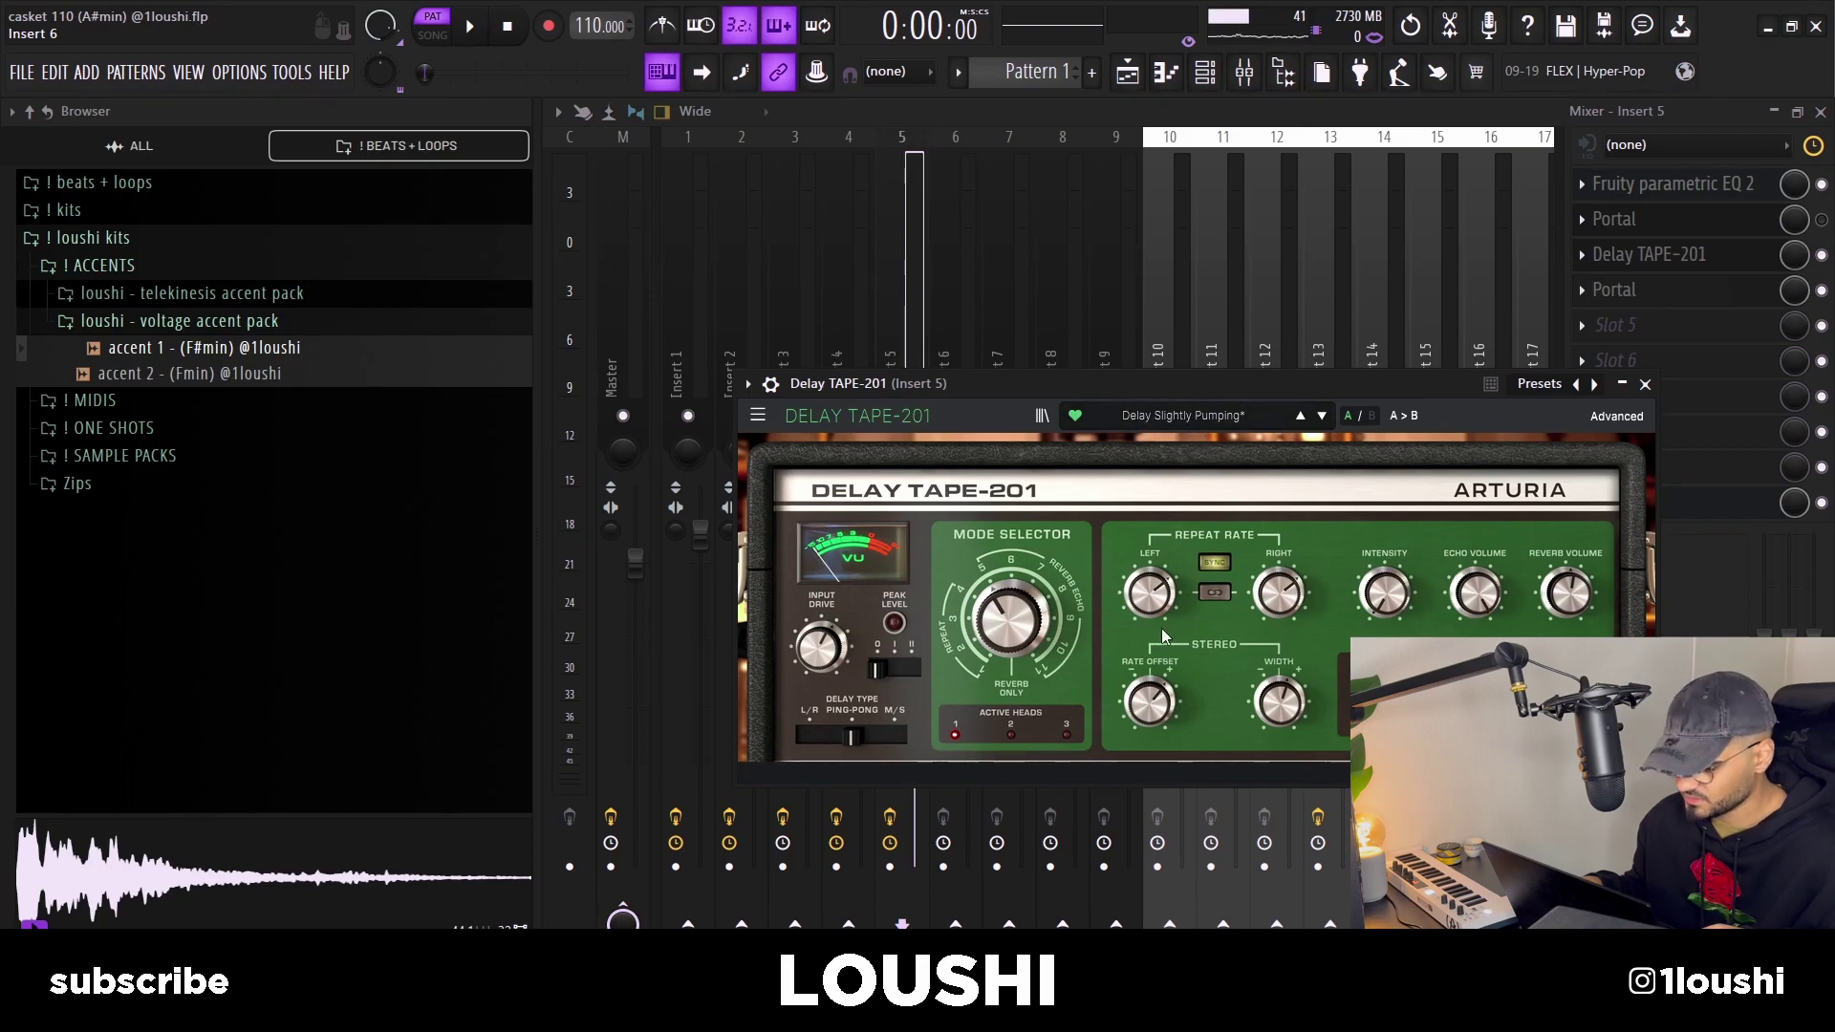
mouse_move(1152, 593)
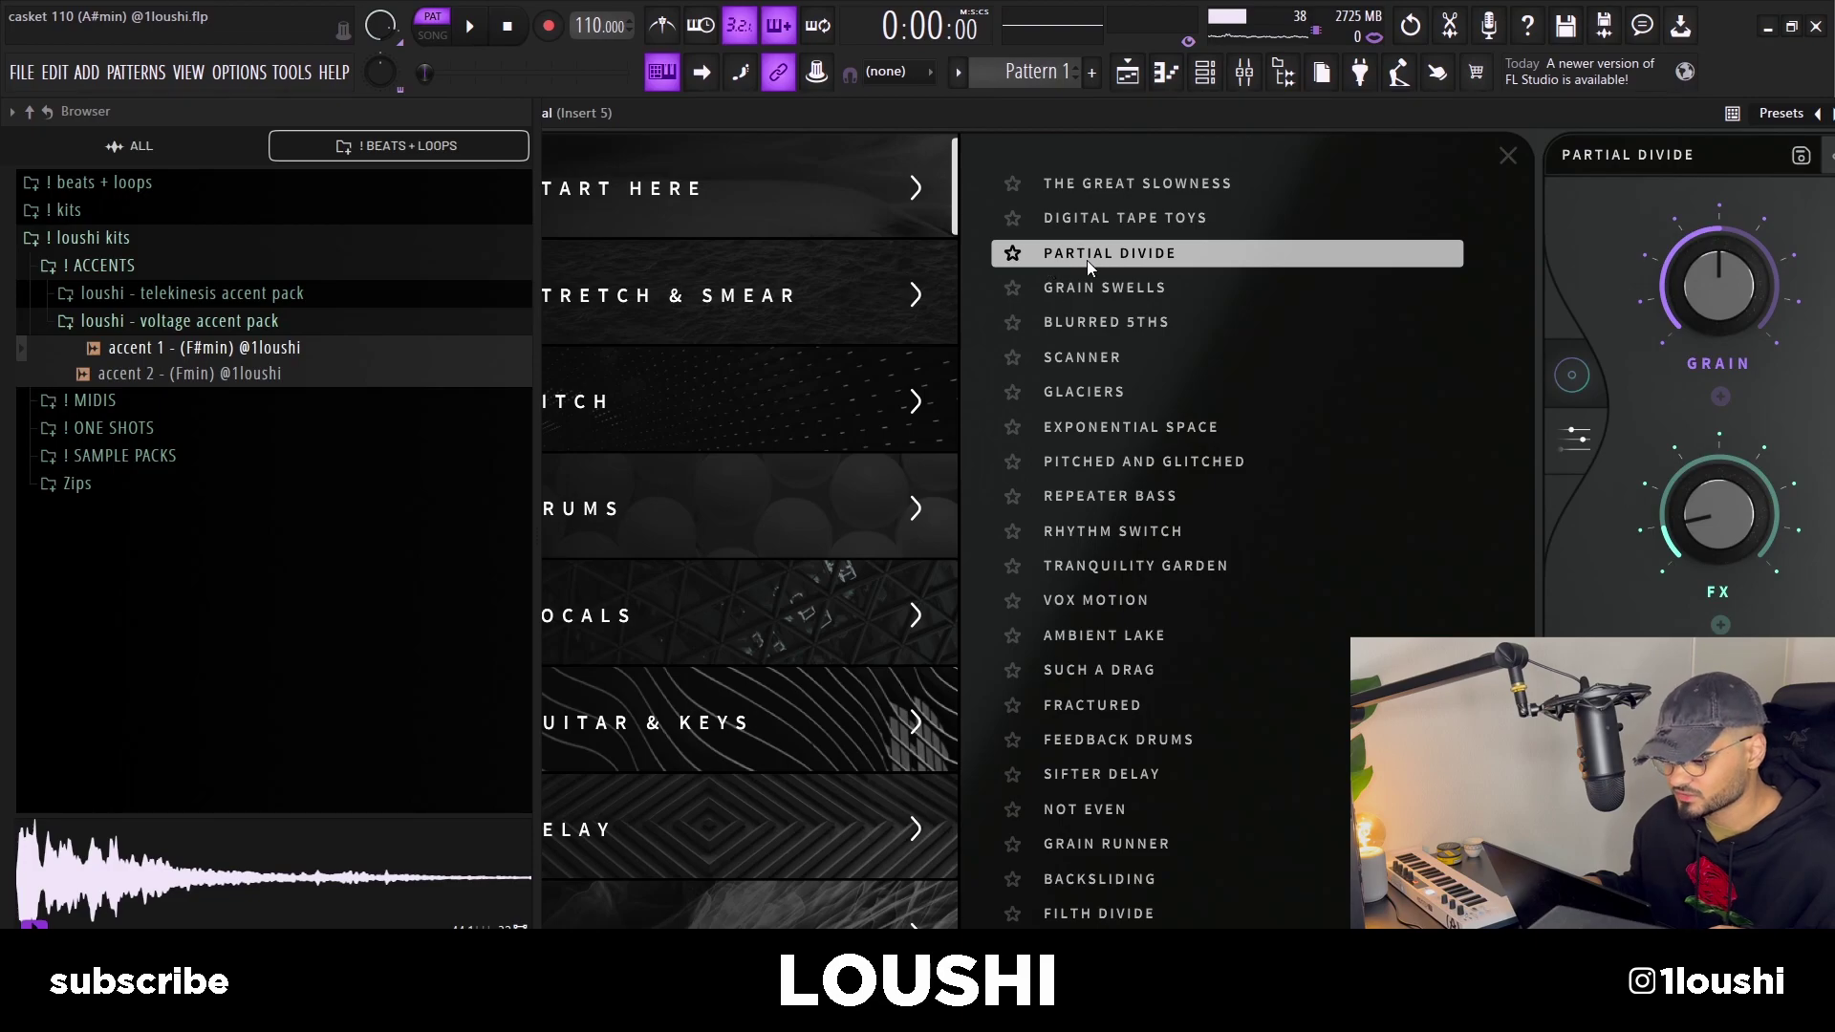
left_click_drag(1625, 115, 1605, 277)
key("Escape")
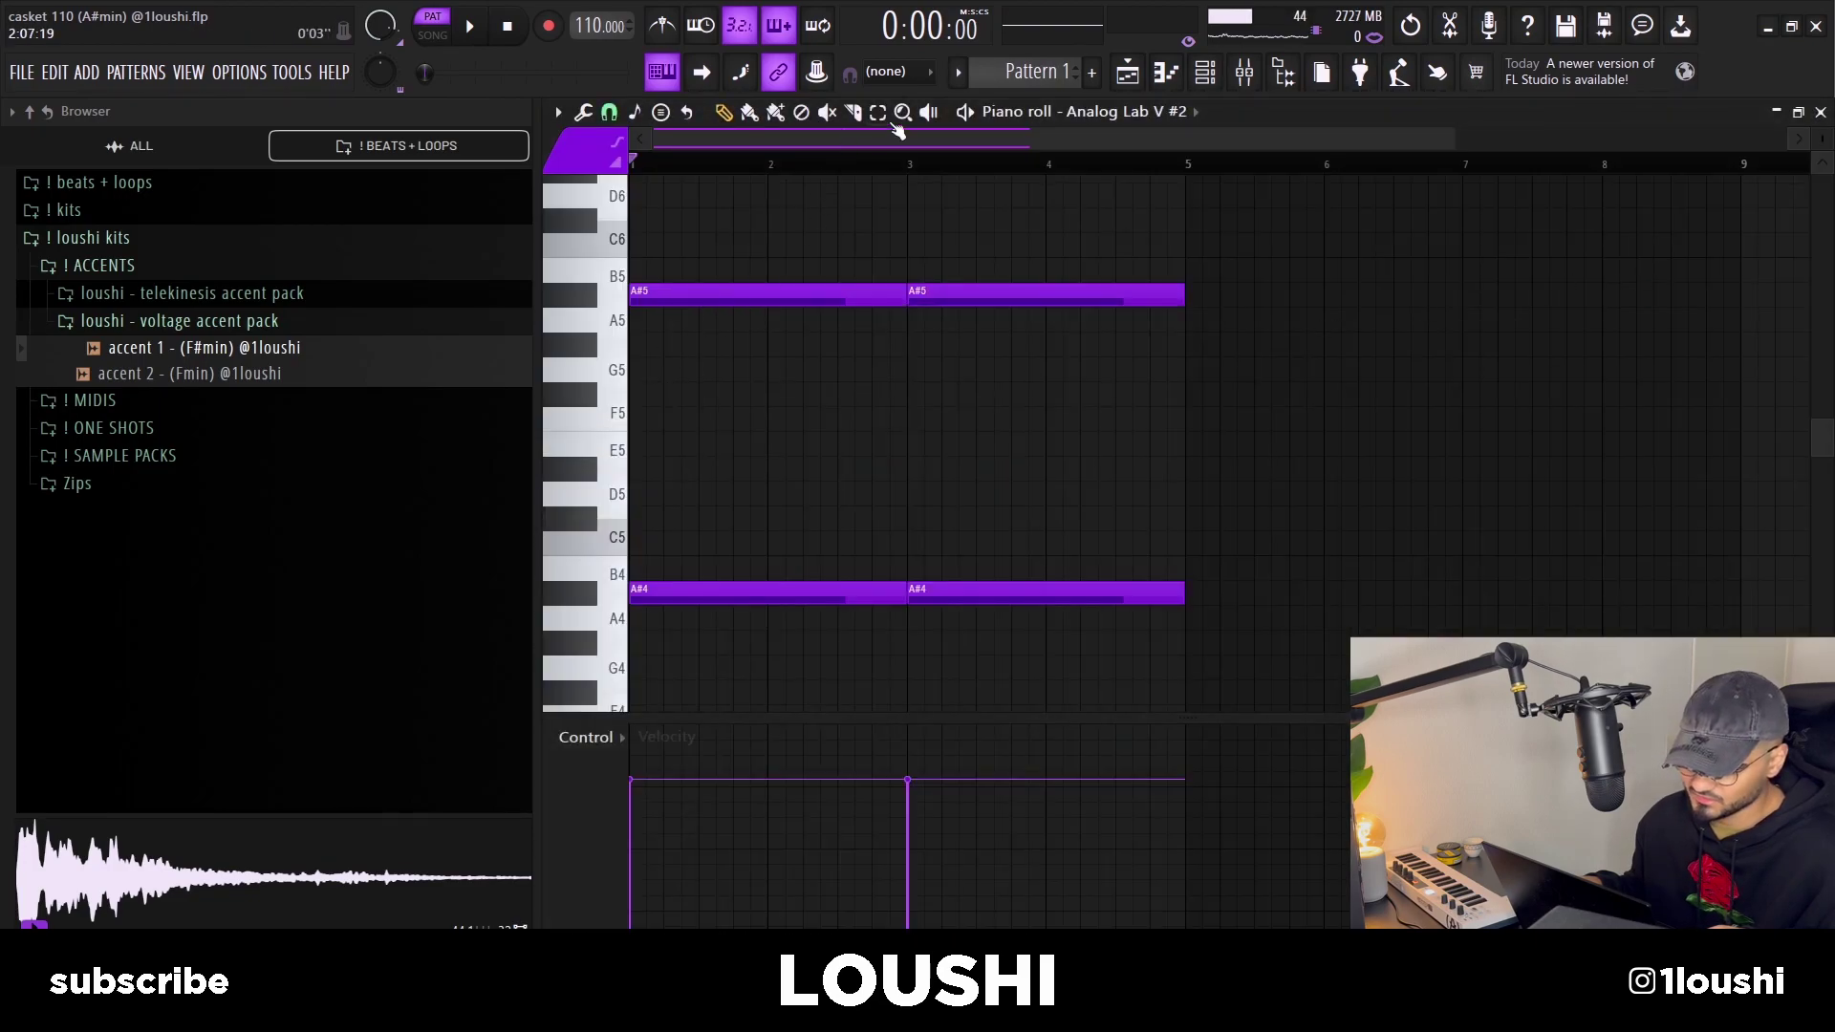
key("space")
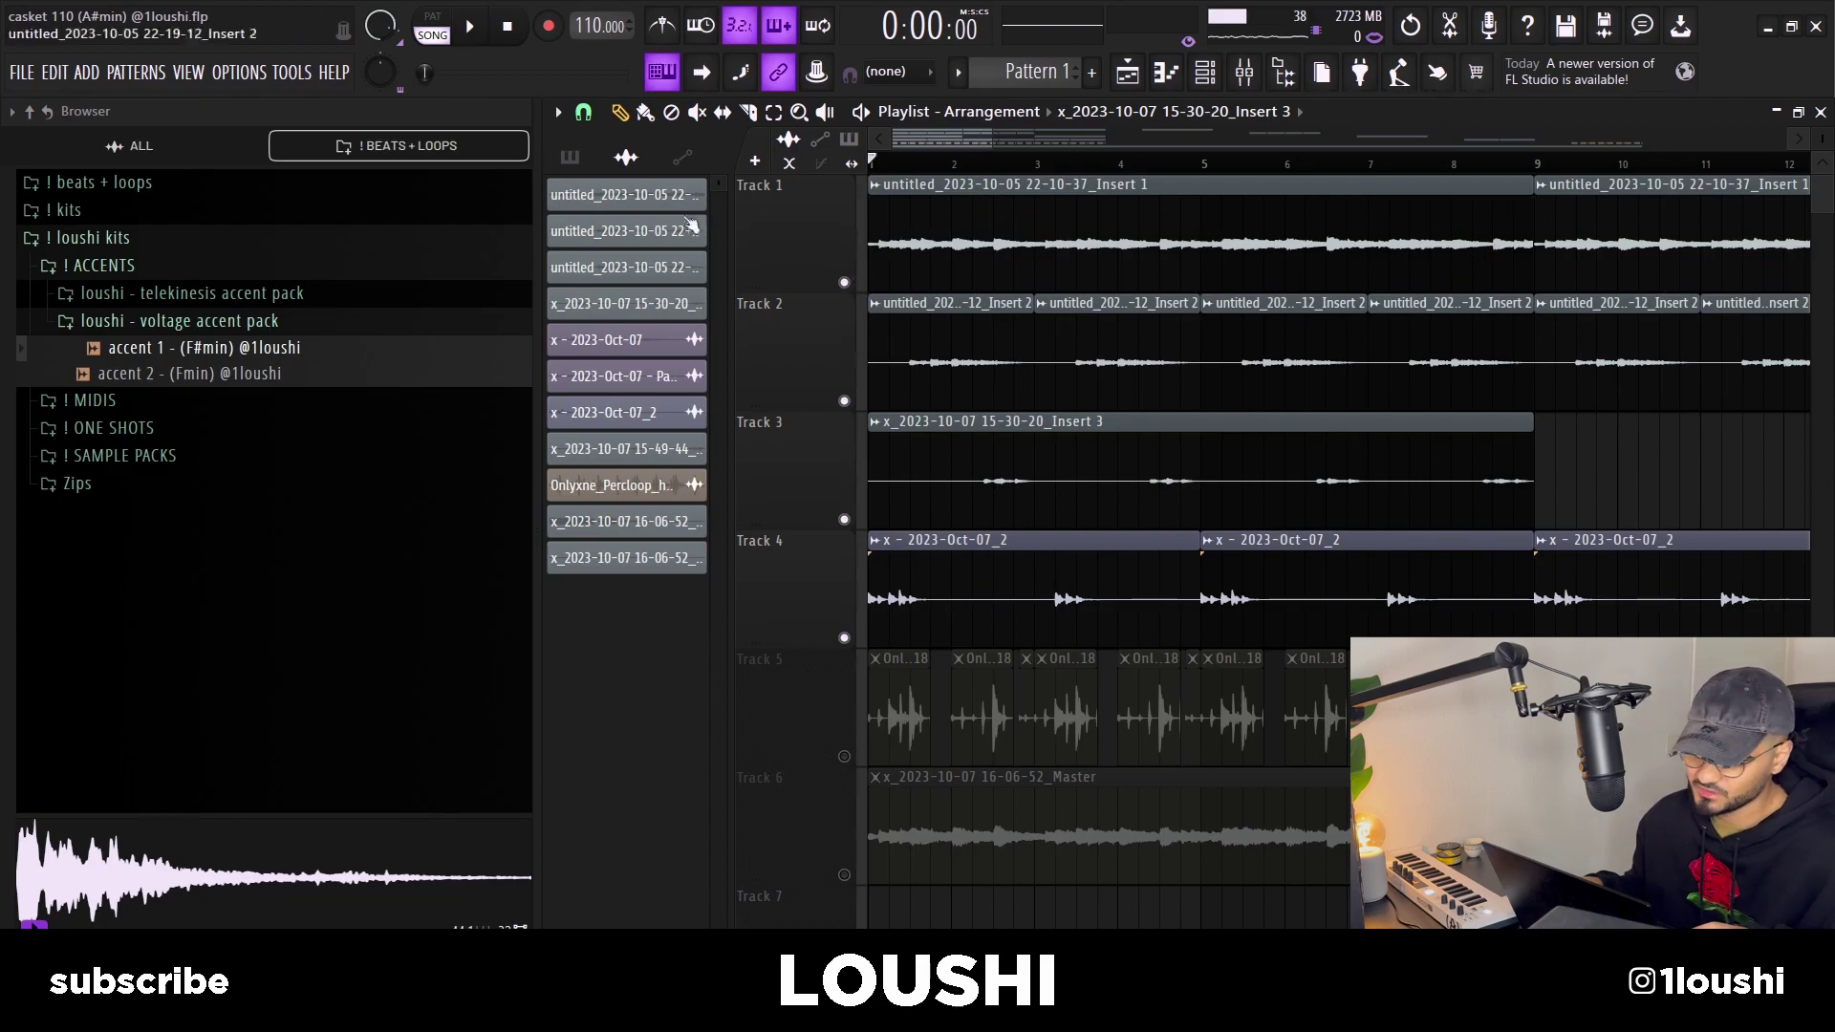
Step: Open Pattern 1 from the playlist's pattern list to view its Kontakt 7 notes, and return to the start of the playlist
left_click(570, 157)
left_click(588, 193)
double_click(676, 193)
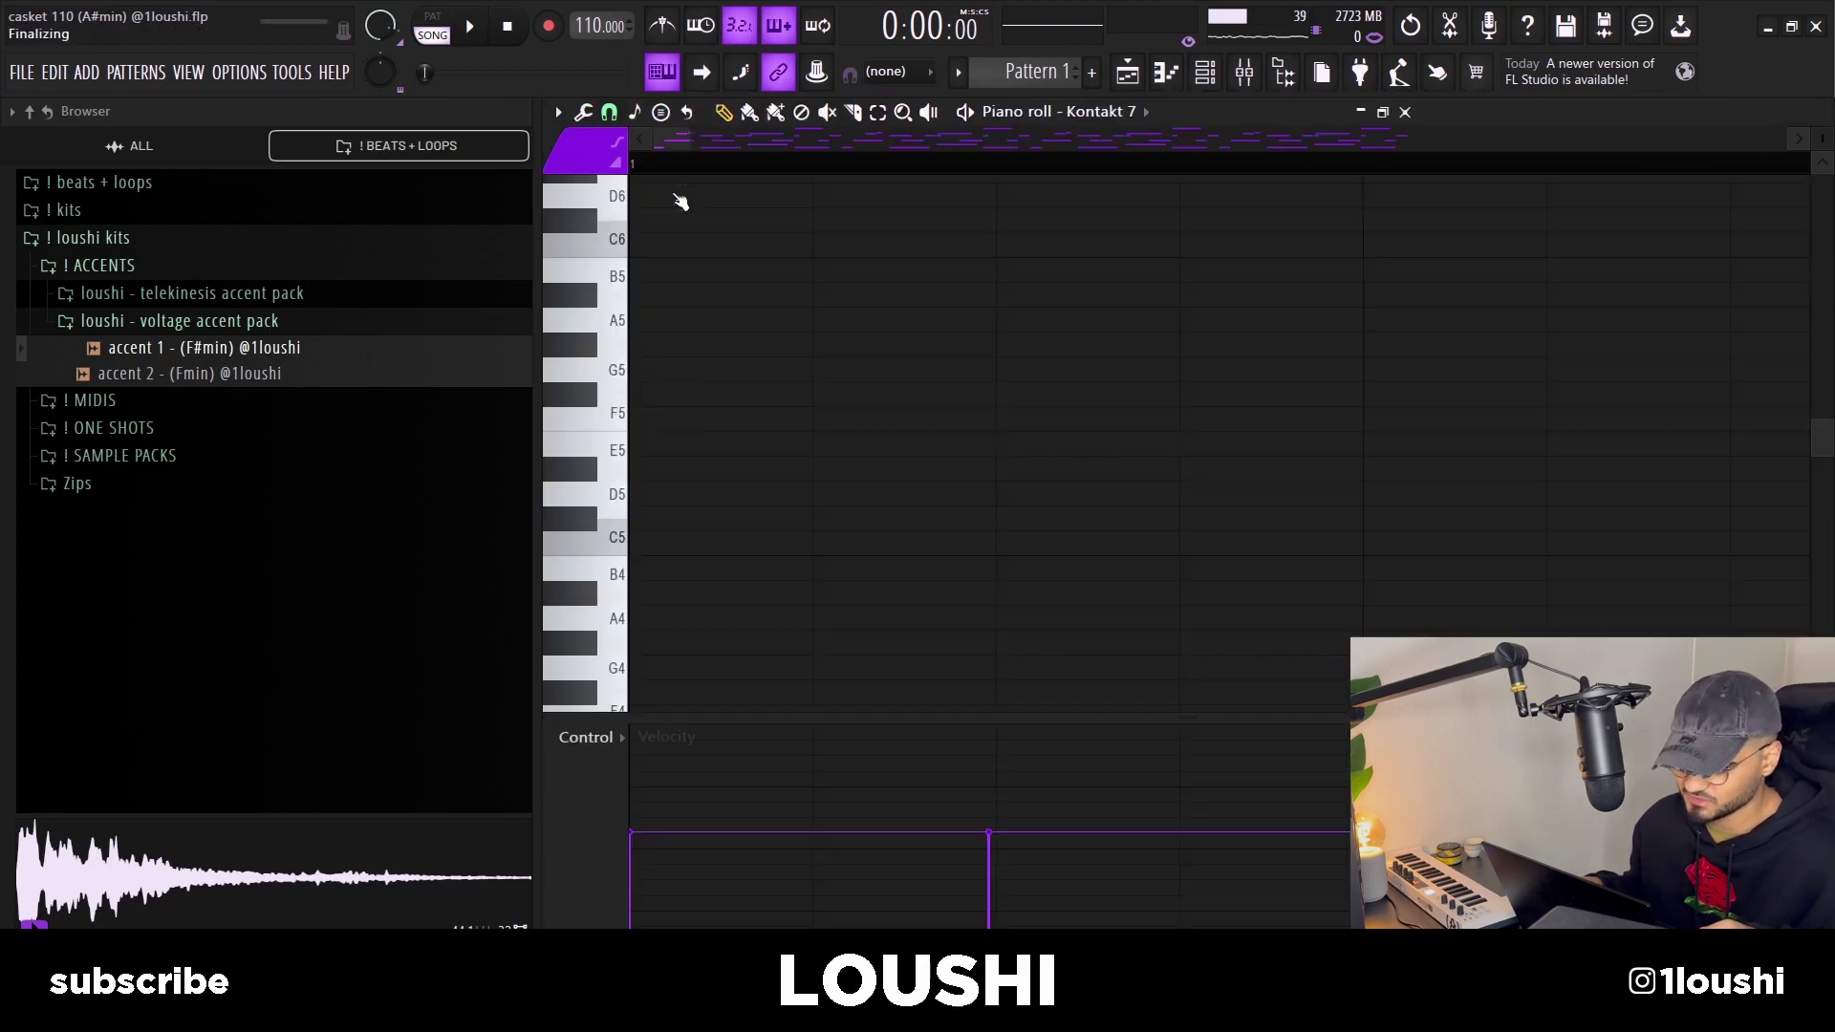
key("F5")
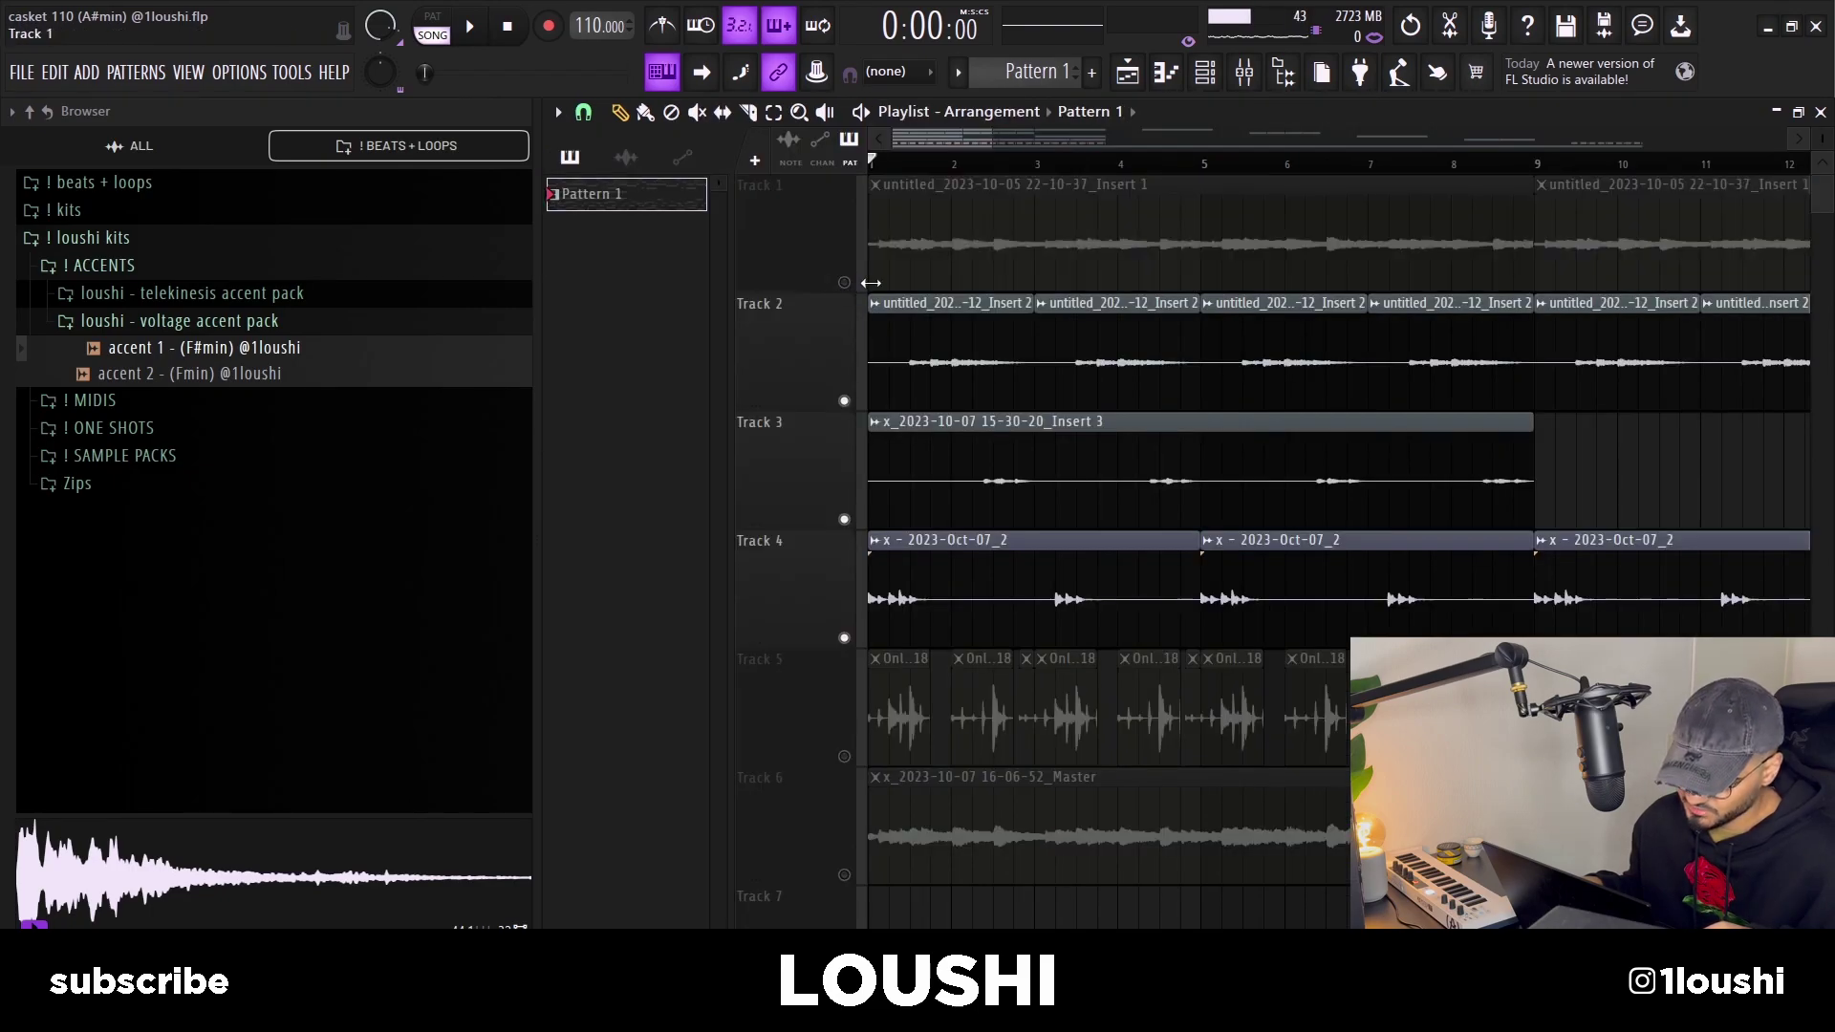
left_click_drag(896, 163, 865, 166)
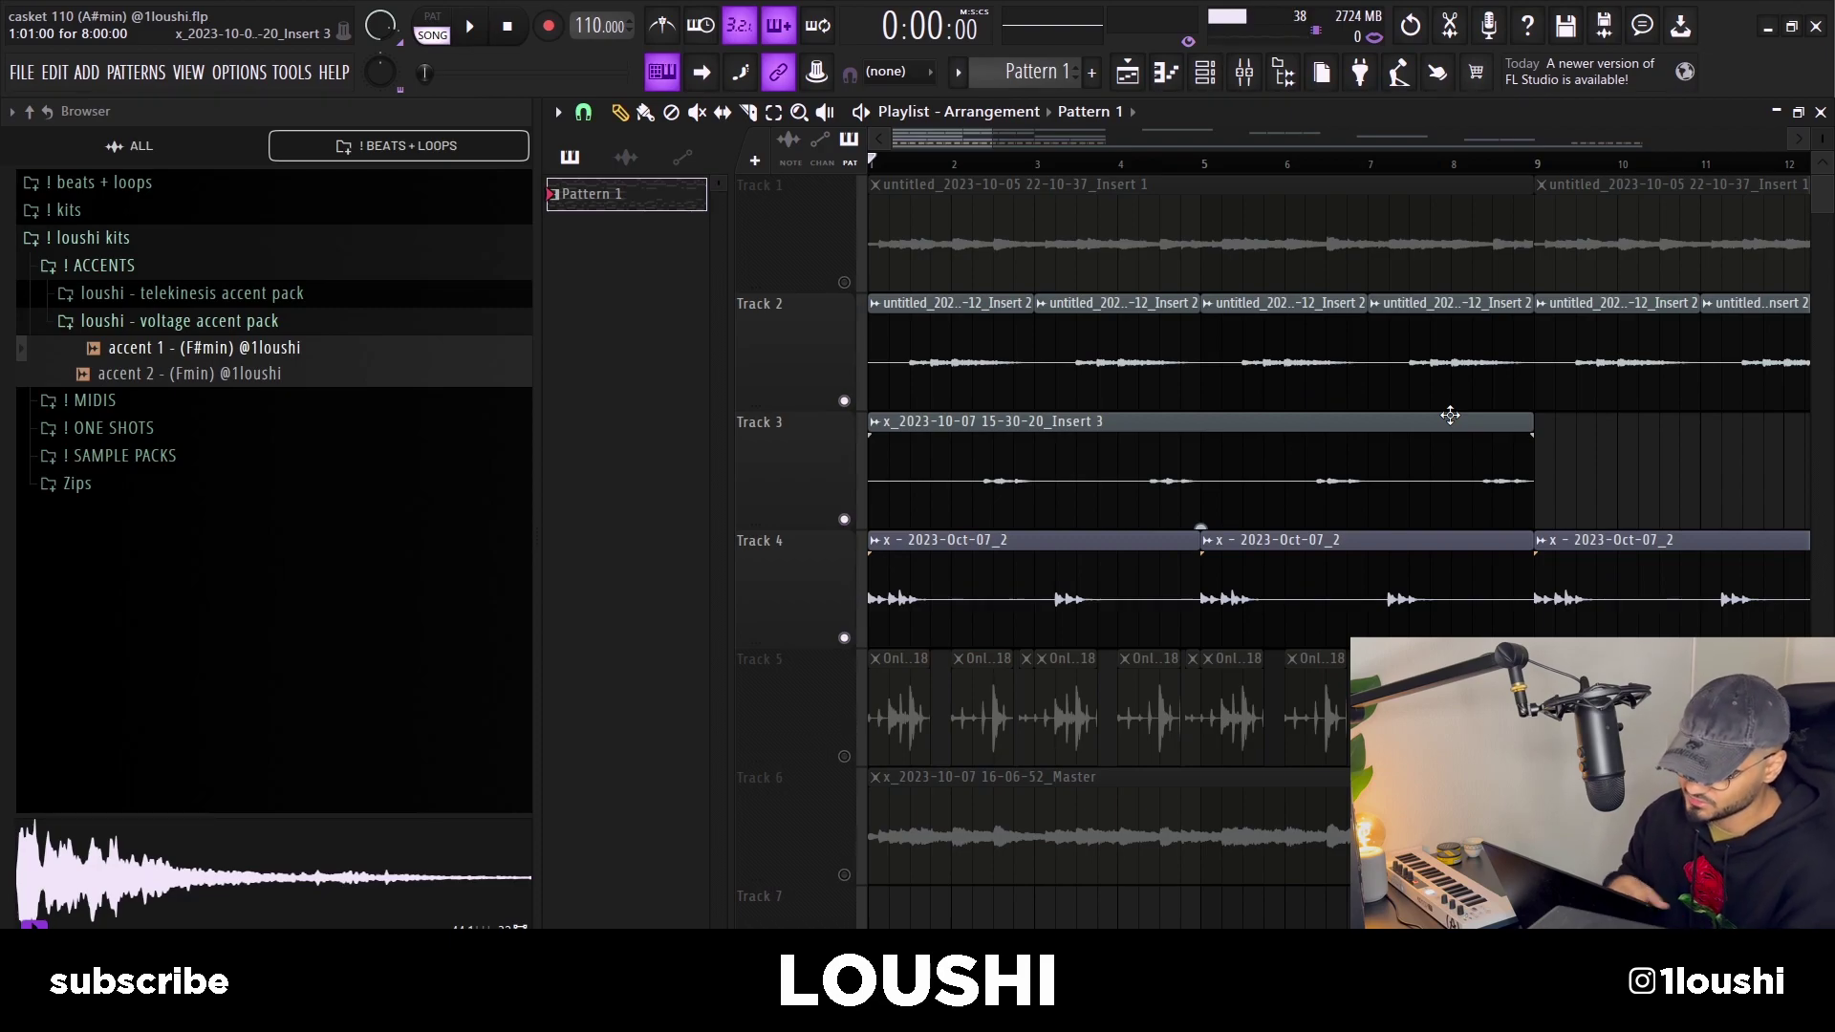
Step: Place a Pattern 1 clip on Track 3 at bar 10 and delete it
left_click(1628, 470)
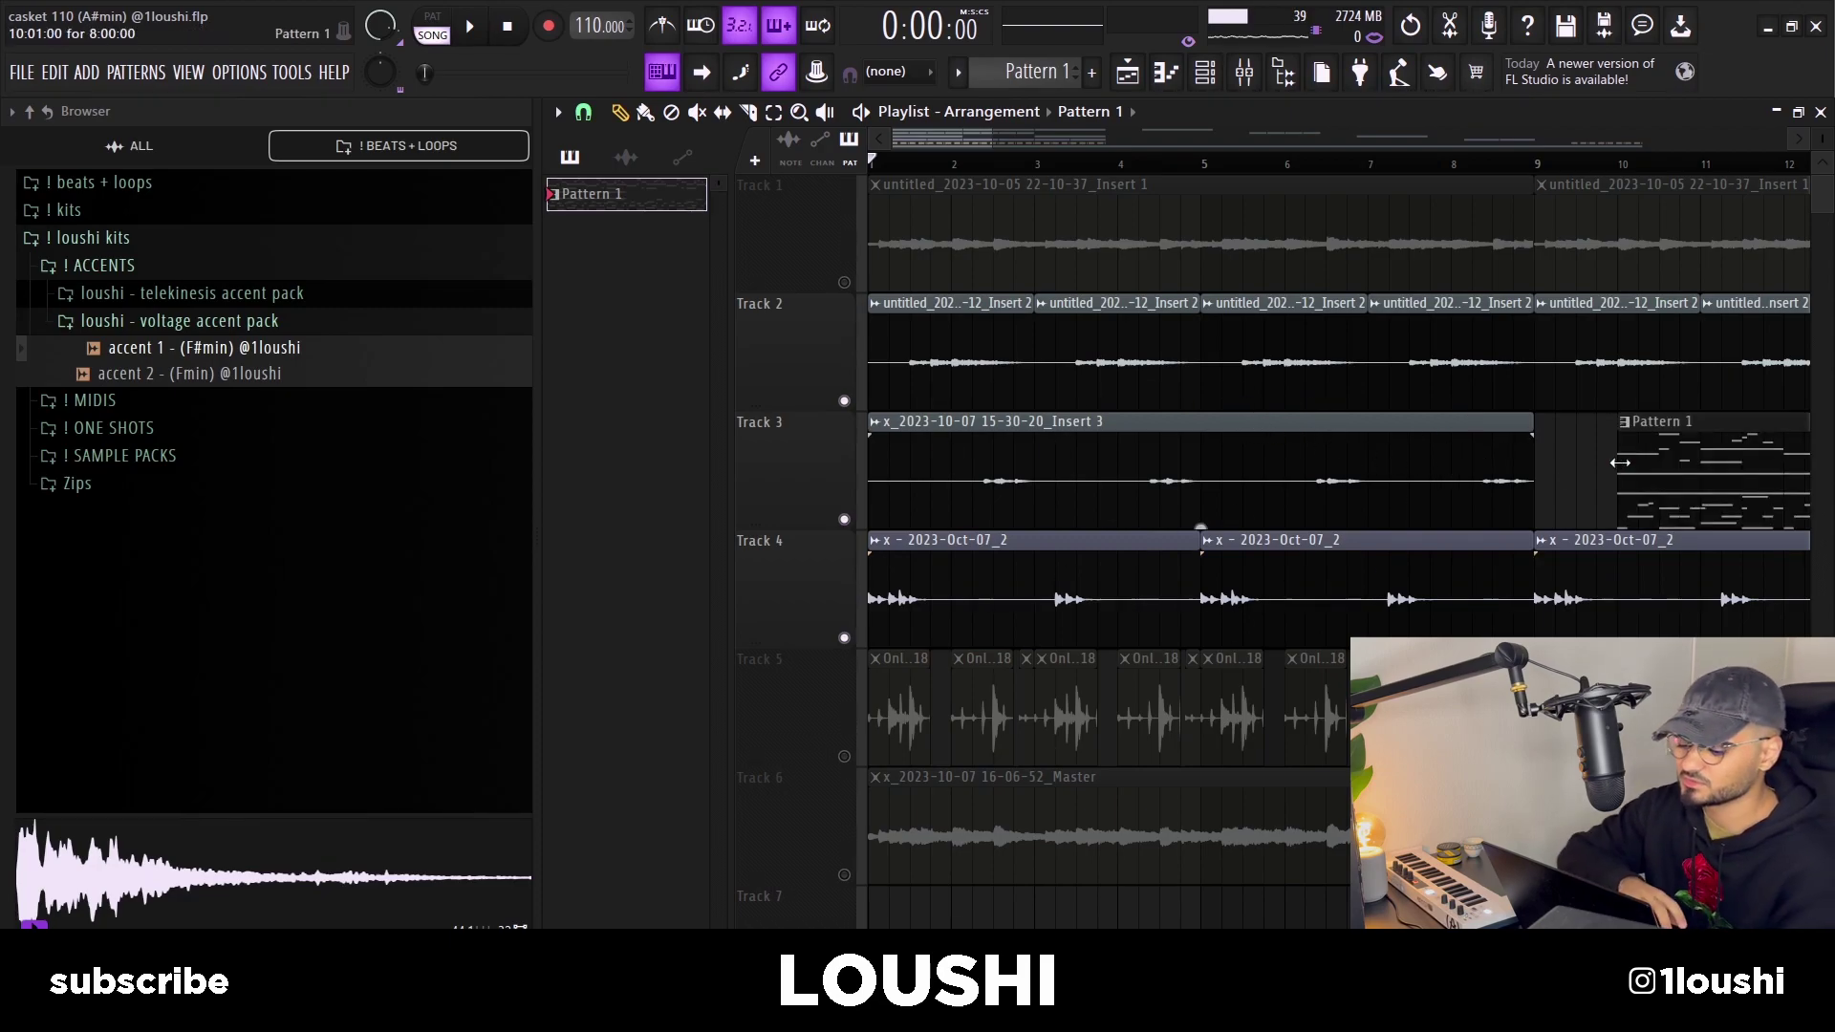
right_click(1648, 469)
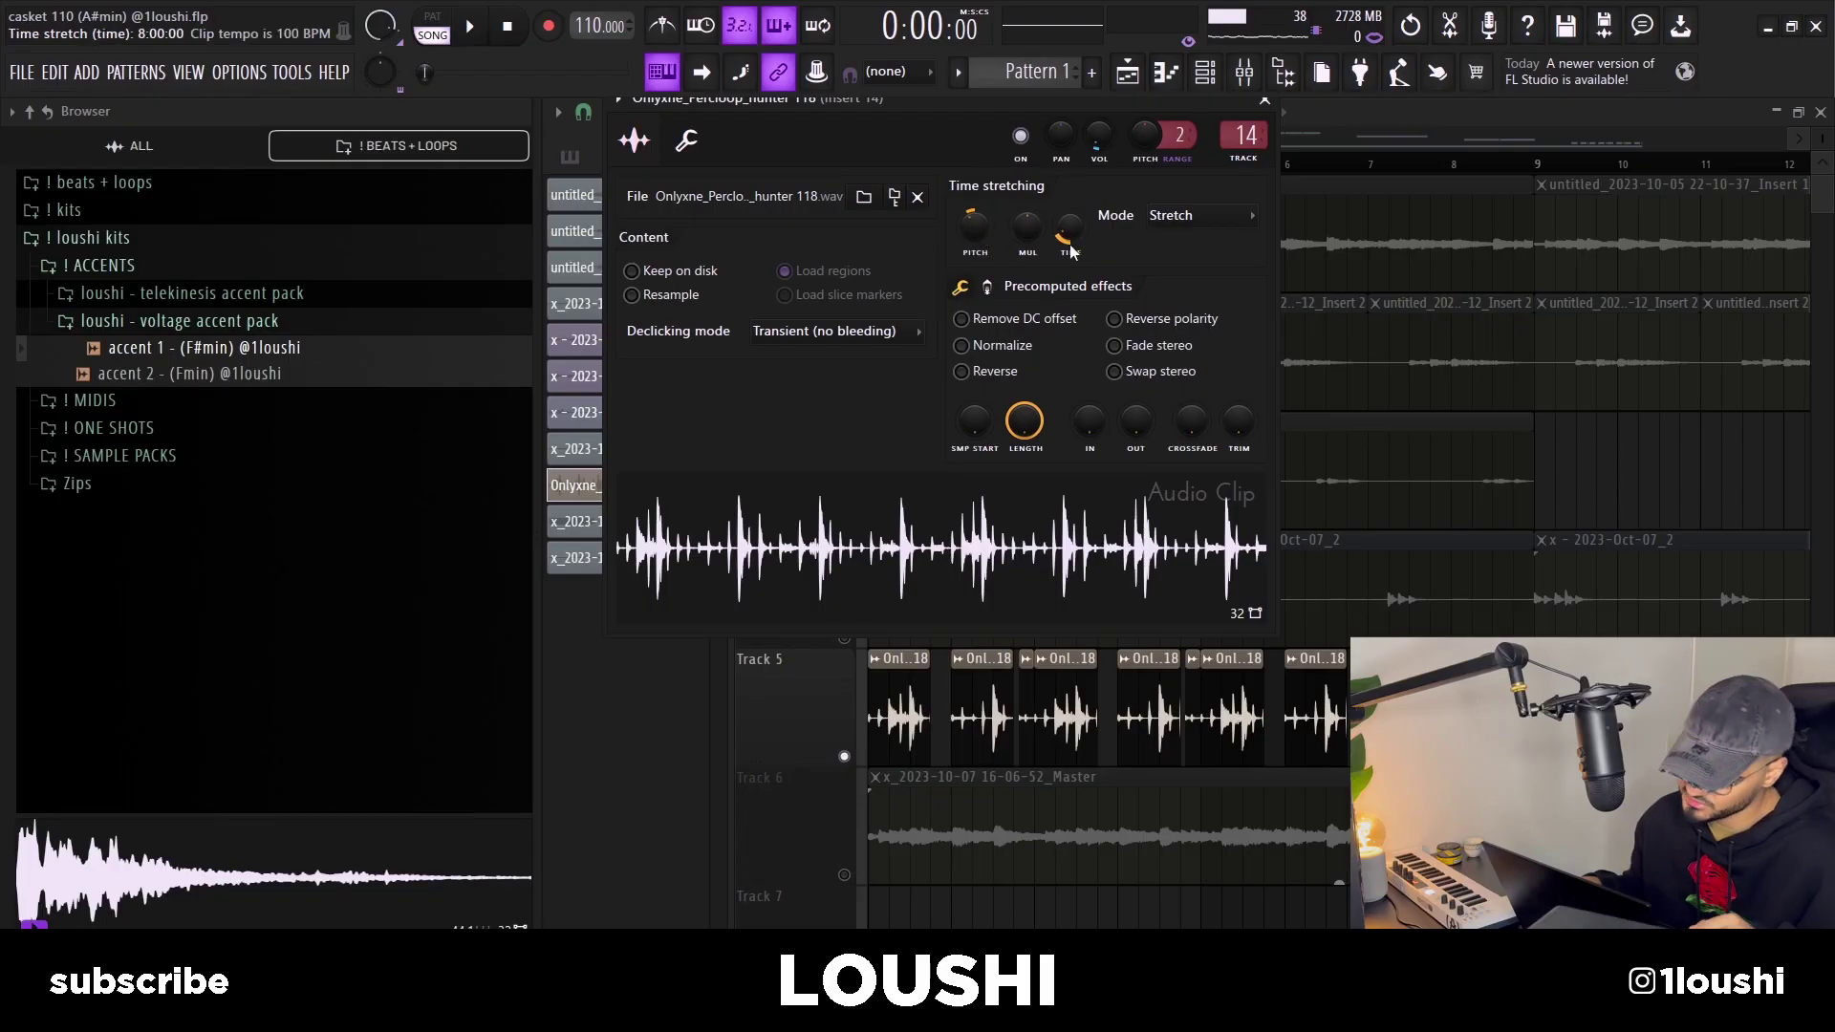
Step: Inspect the Stretch settings of the Onlyxne_Percloop_hunter 118 clip and the slicing of the loop on Track 5
scroll(929, 661, "up", 2)
left_click_drag(955, 654, 984, 708)
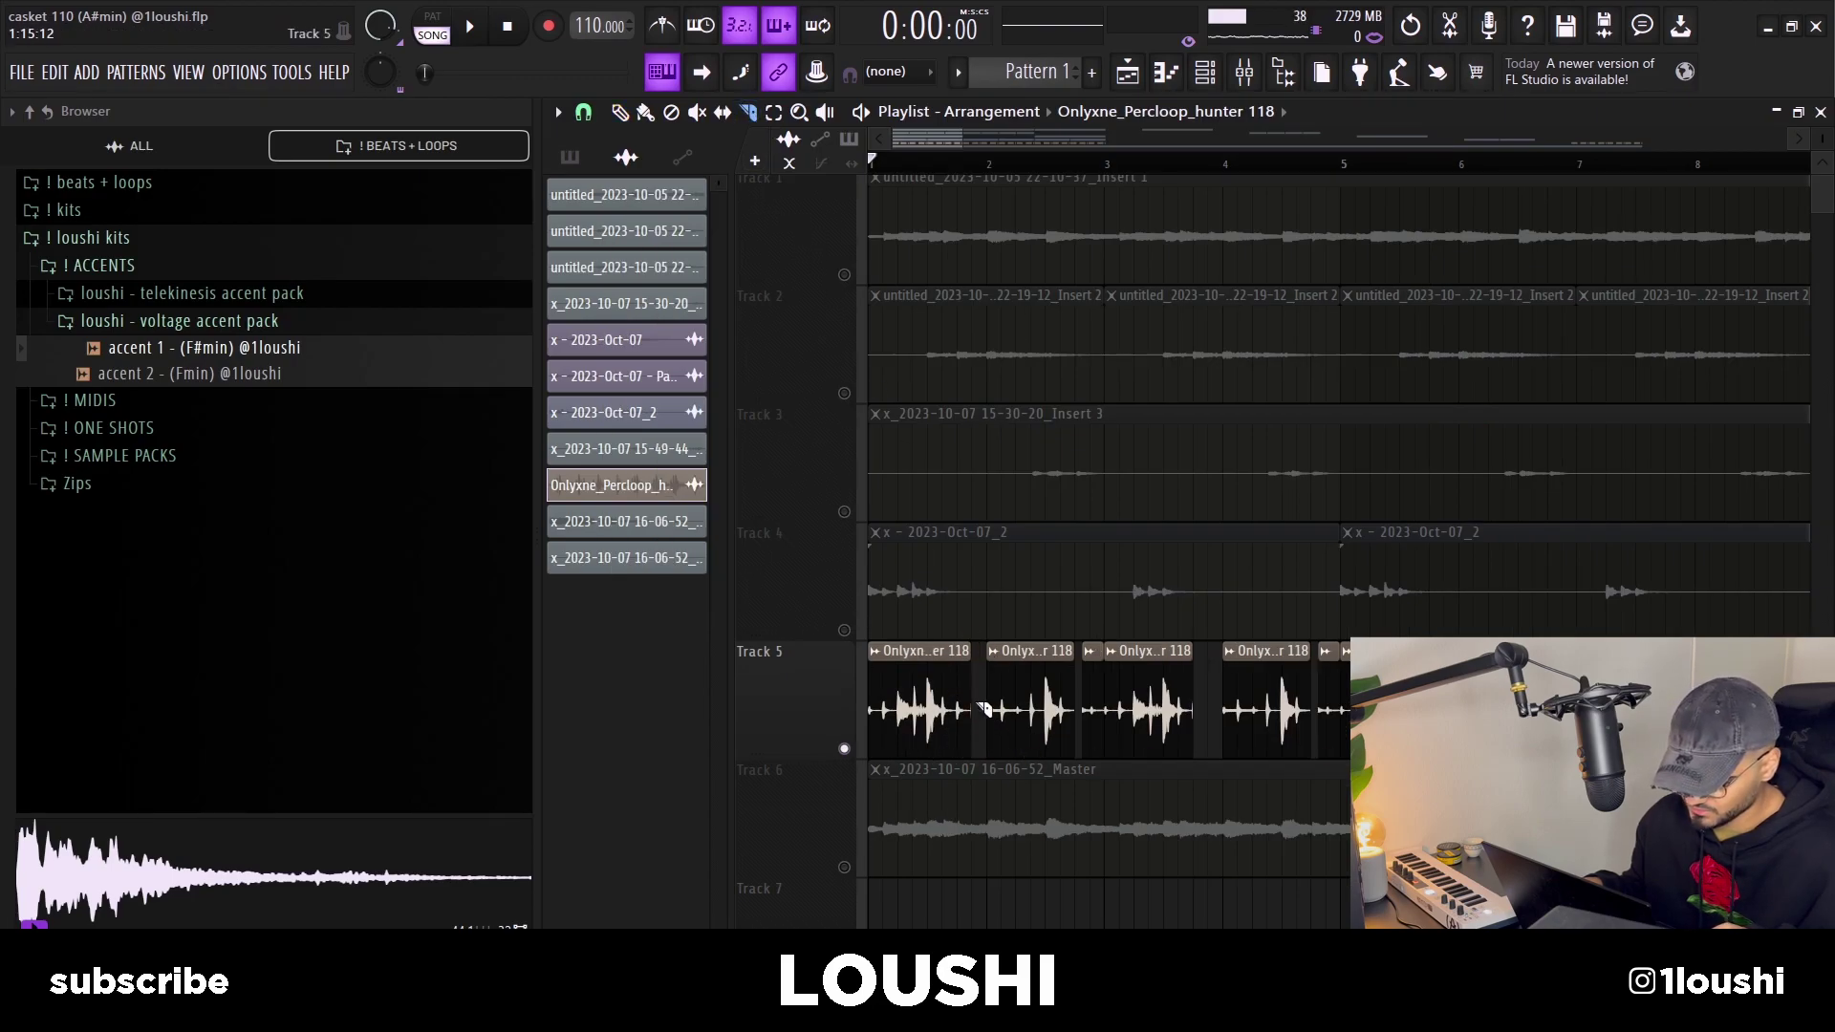
scroll(1084, 718, "up", 3)
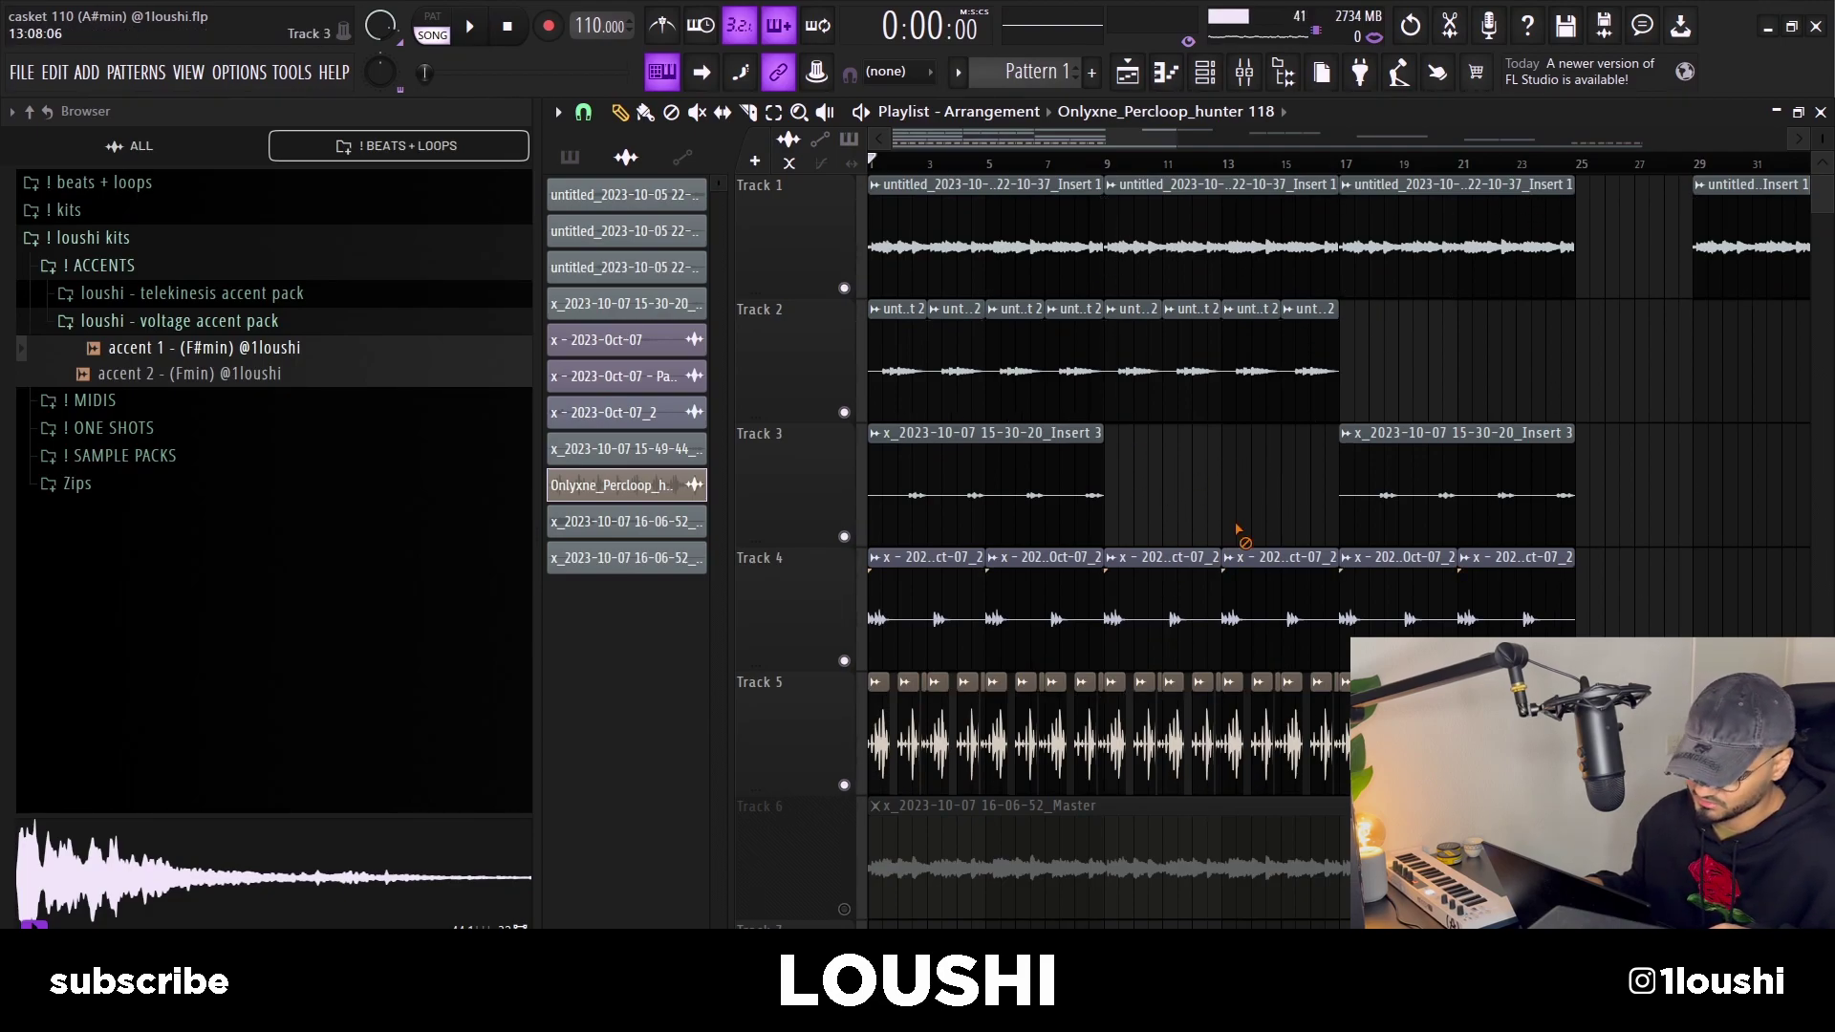
left_click_drag(983, 471, 1223, 489)
right_click(1218, 497)
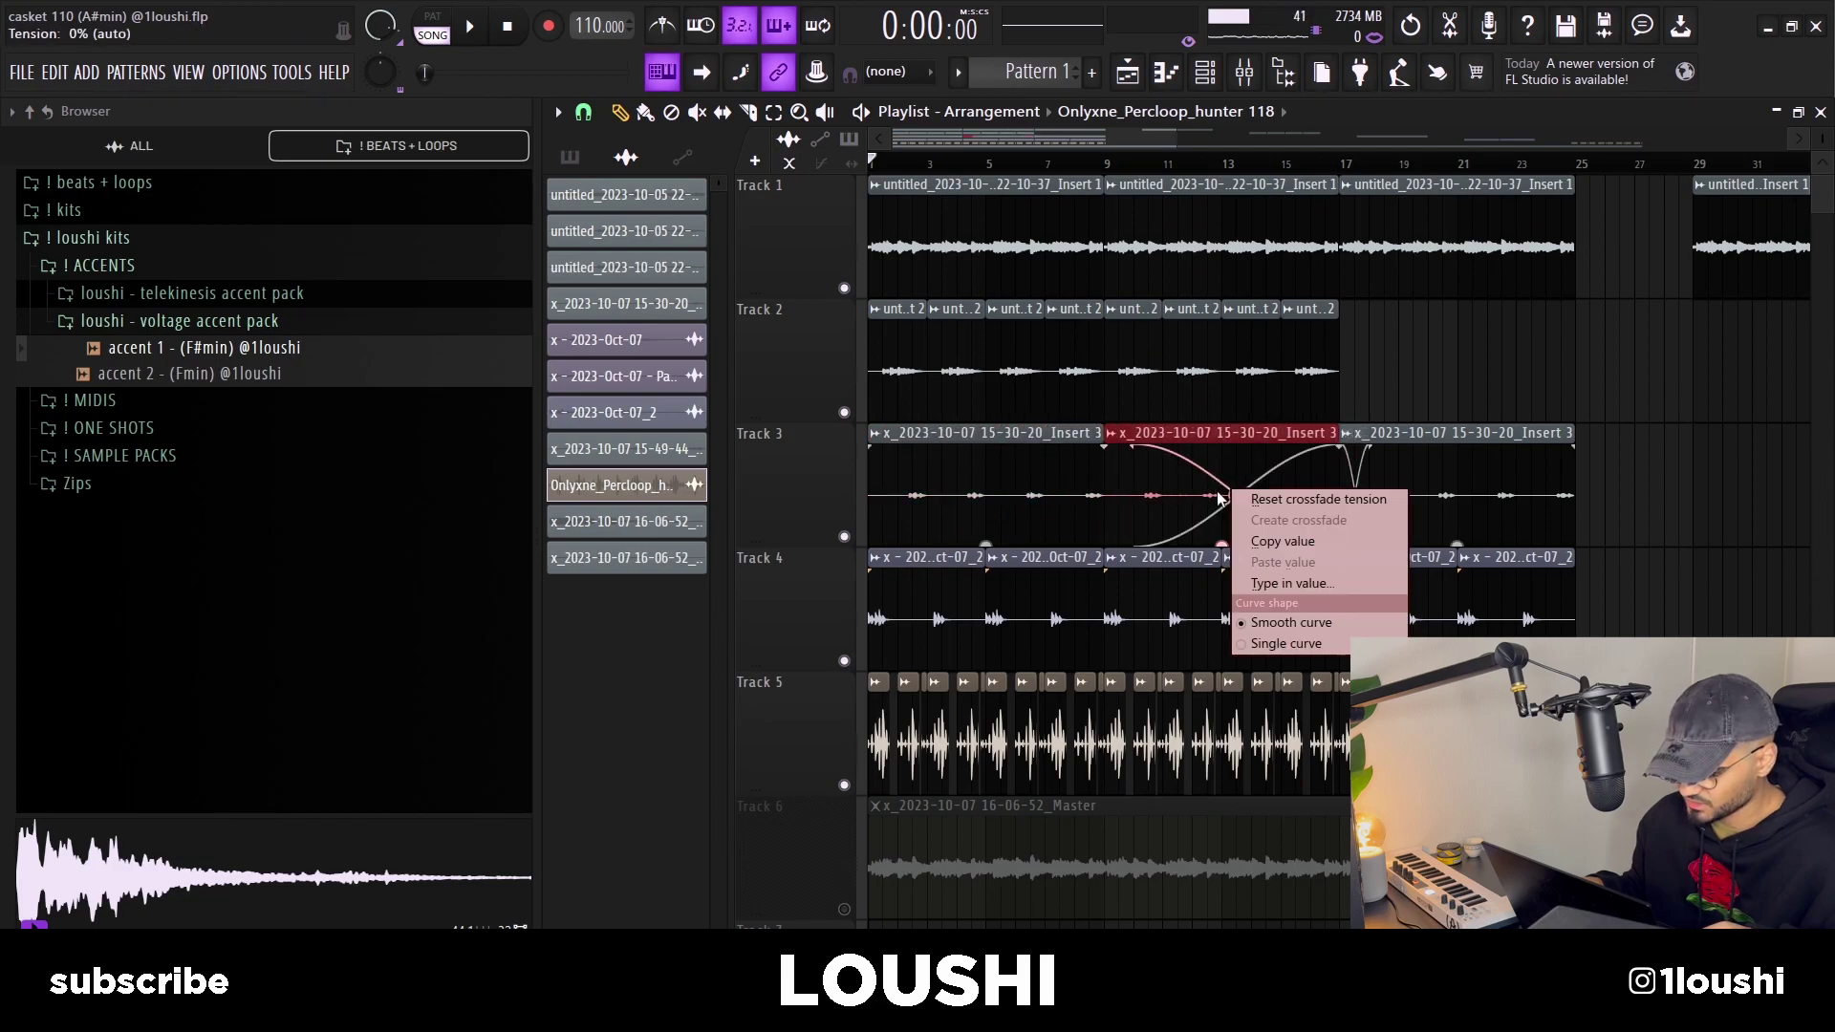
left_click(1317, 498)
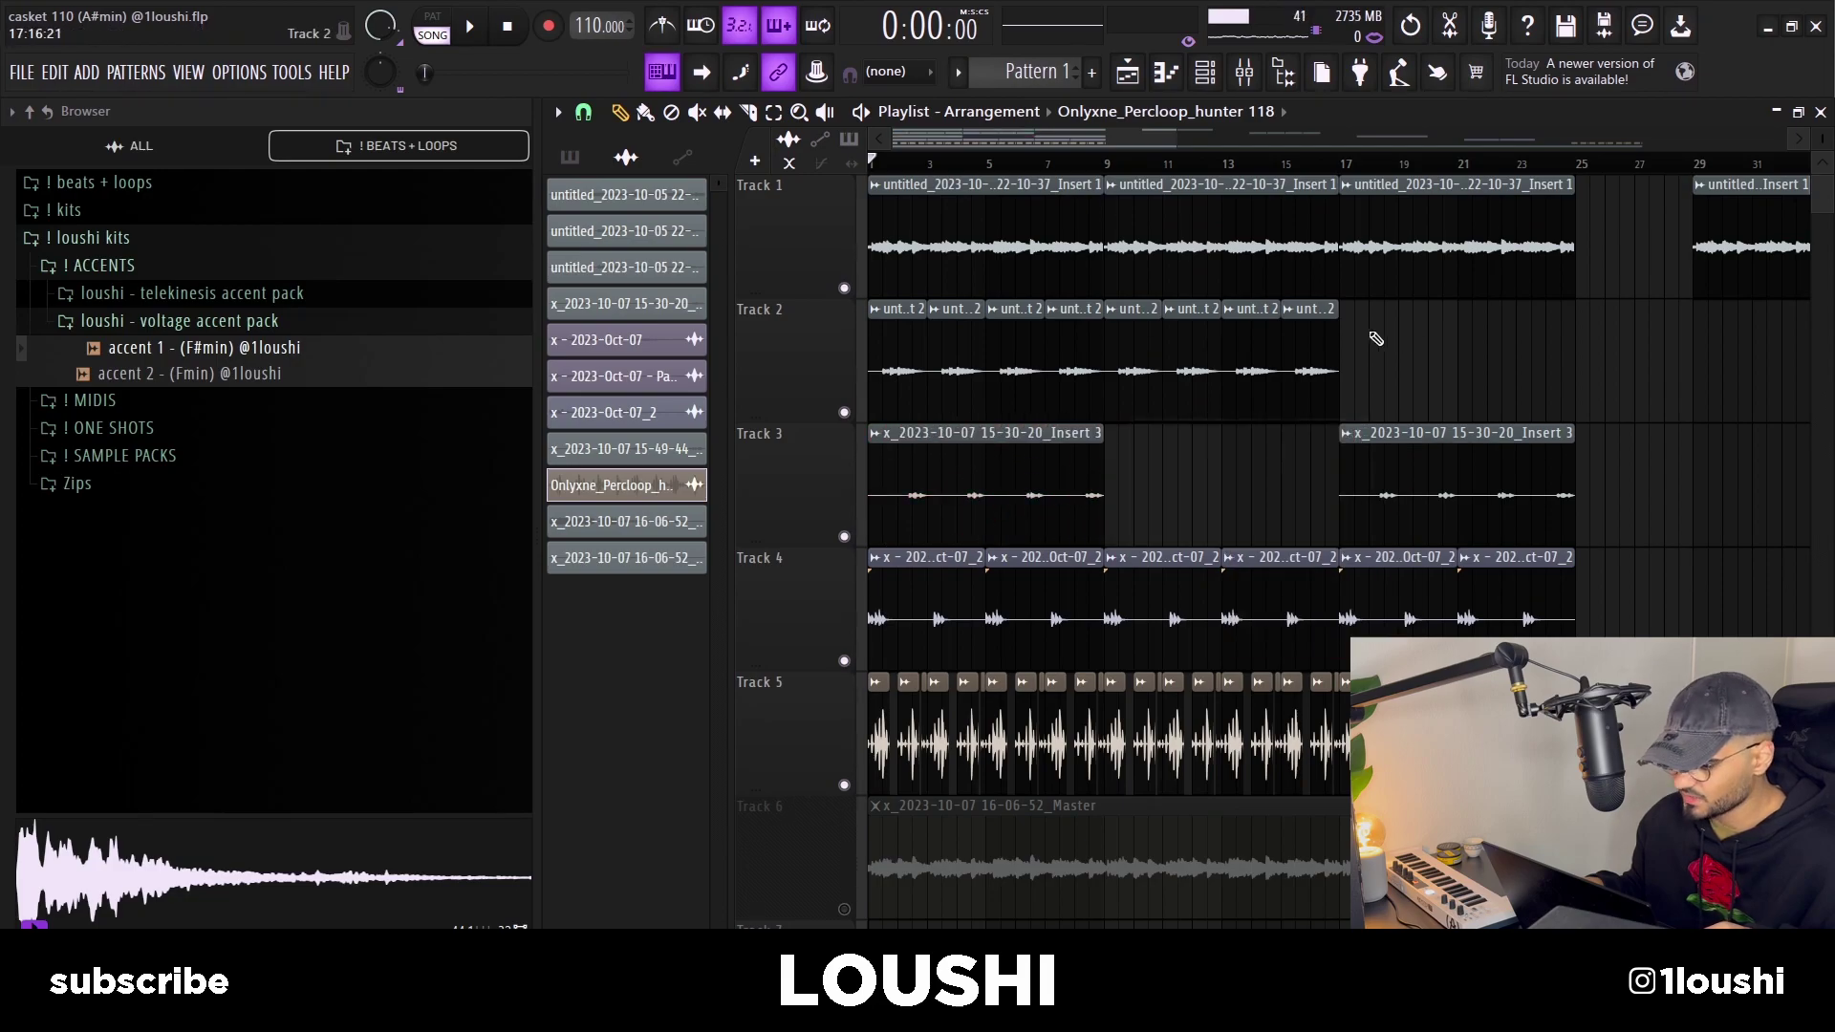
Step: Open SoundShifter Pitch Stereo on the mixer's Master track and inspect its transpose settings
key("F9")
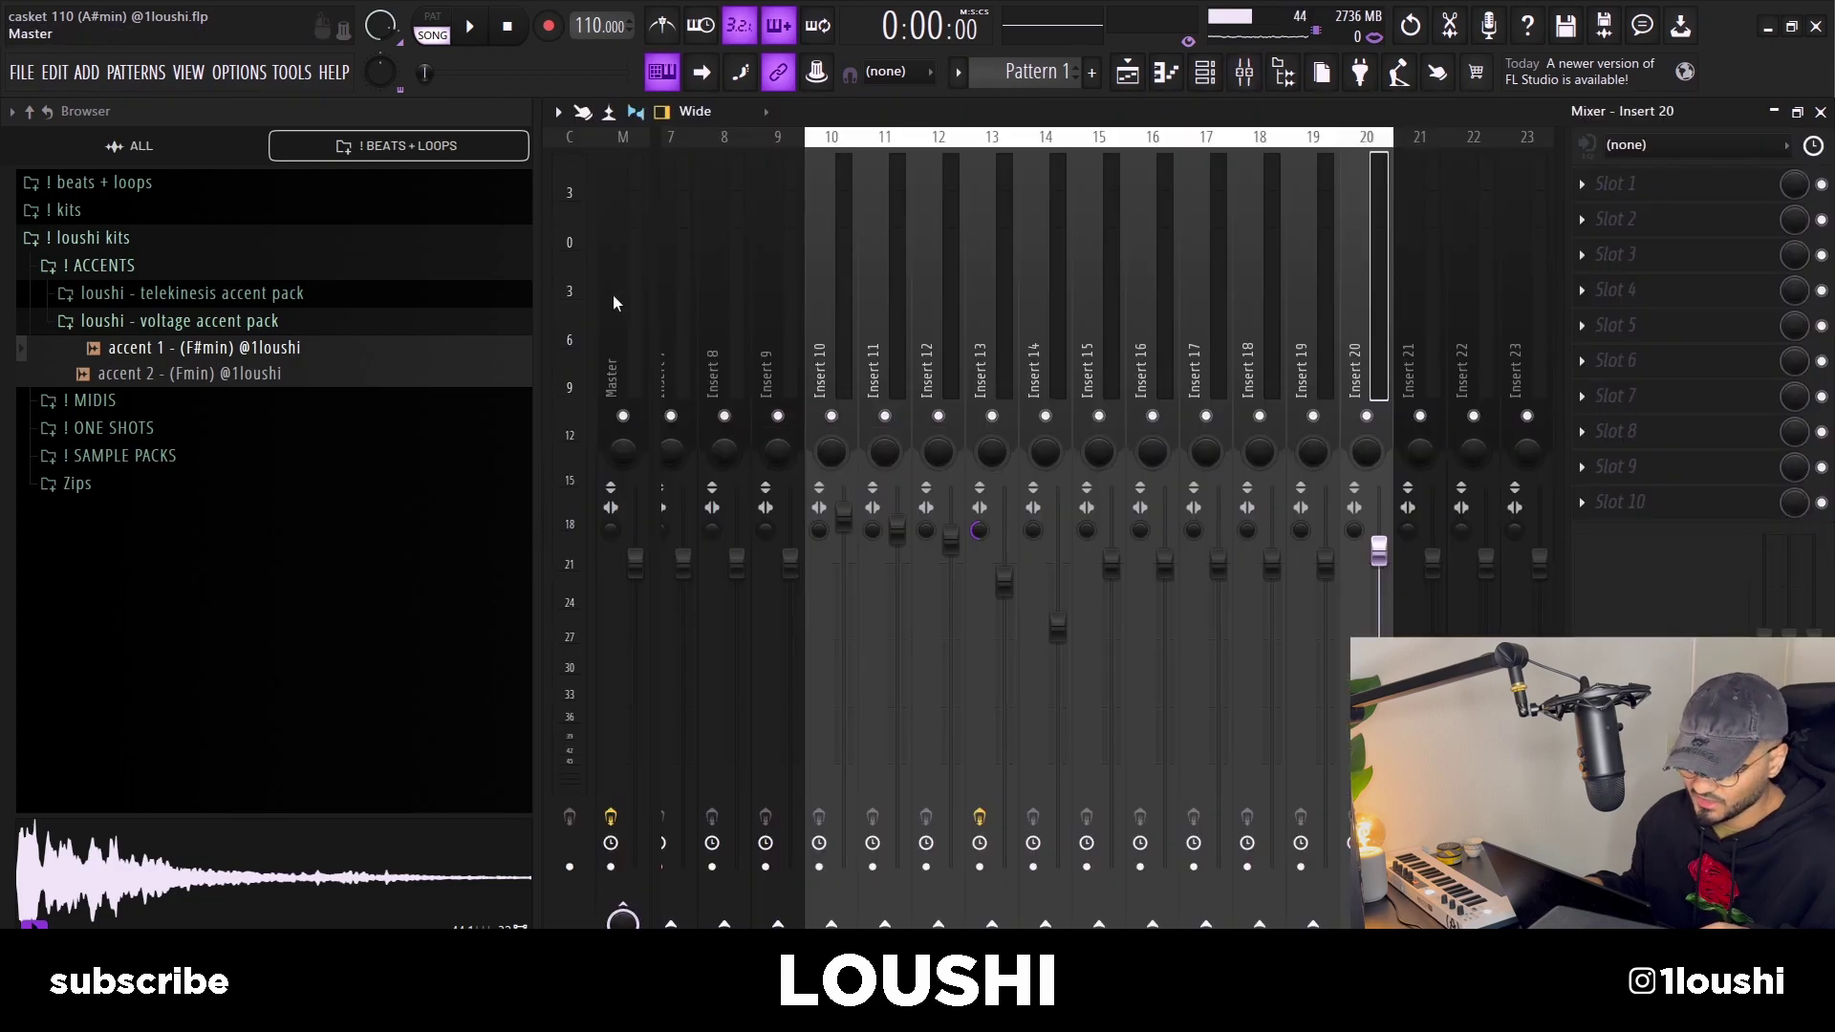
left_click(614, 302)
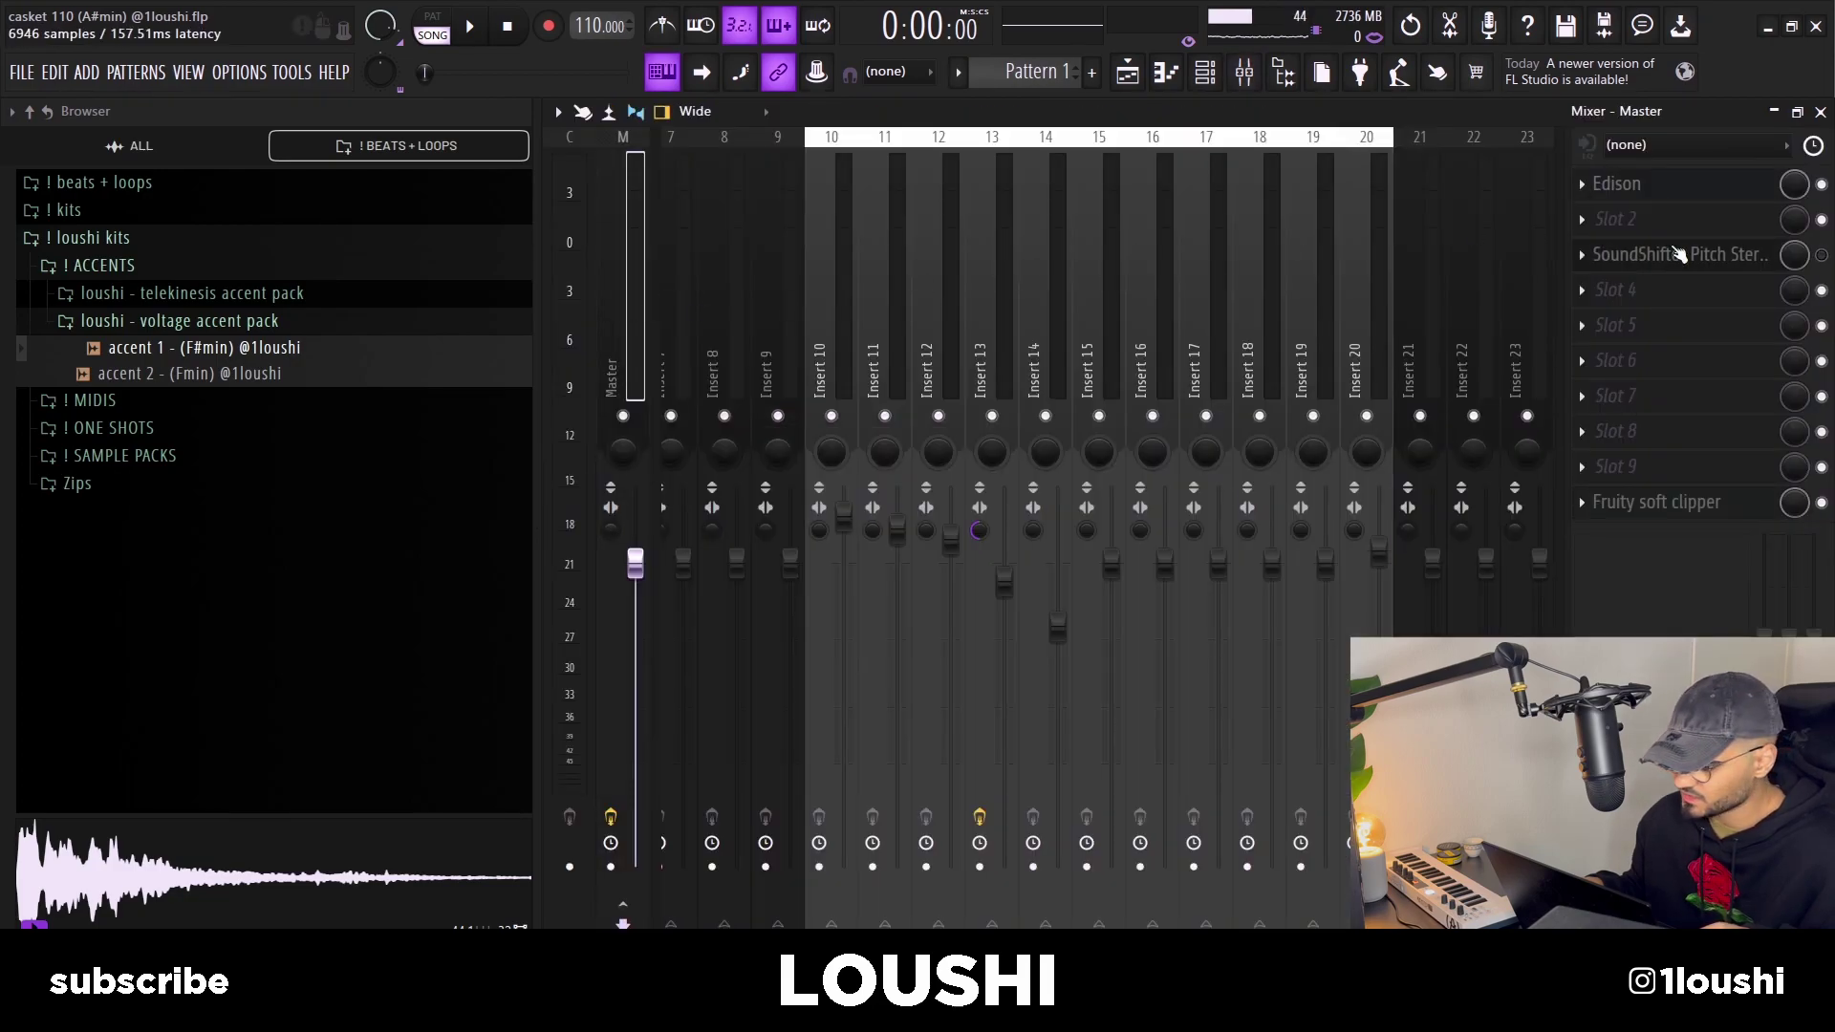
left_click(1711, 254)
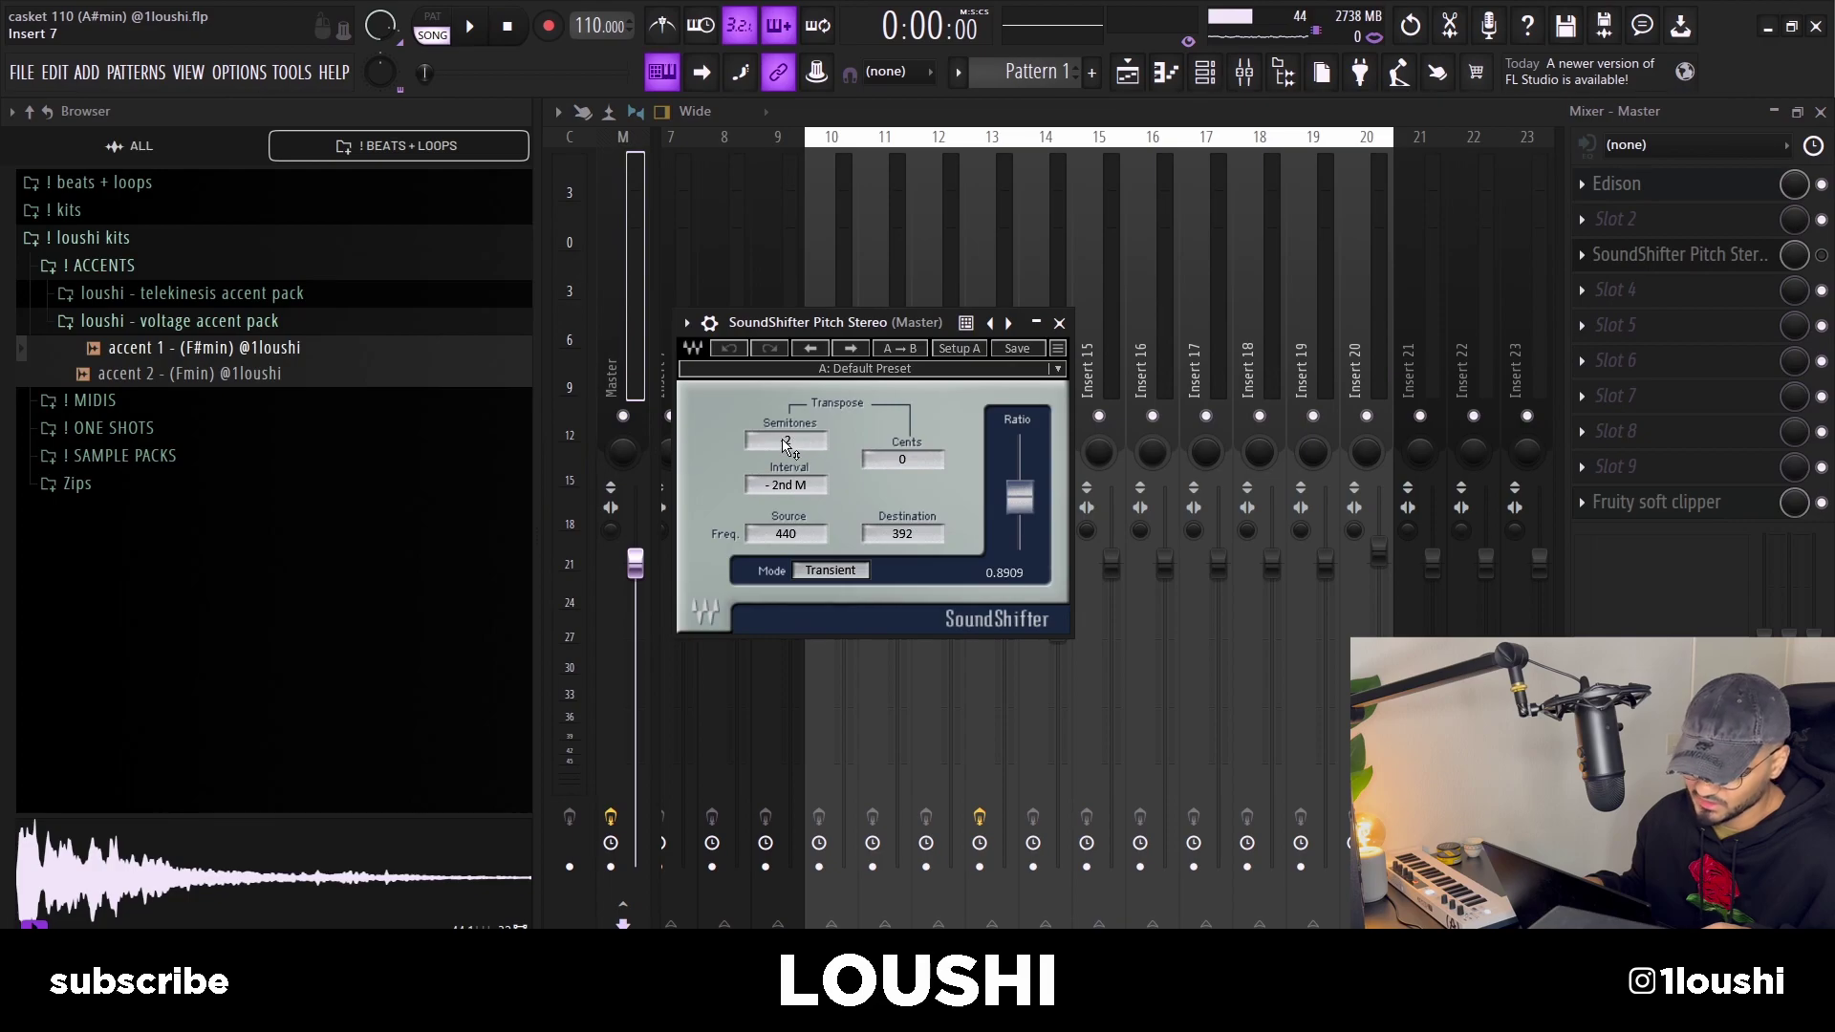